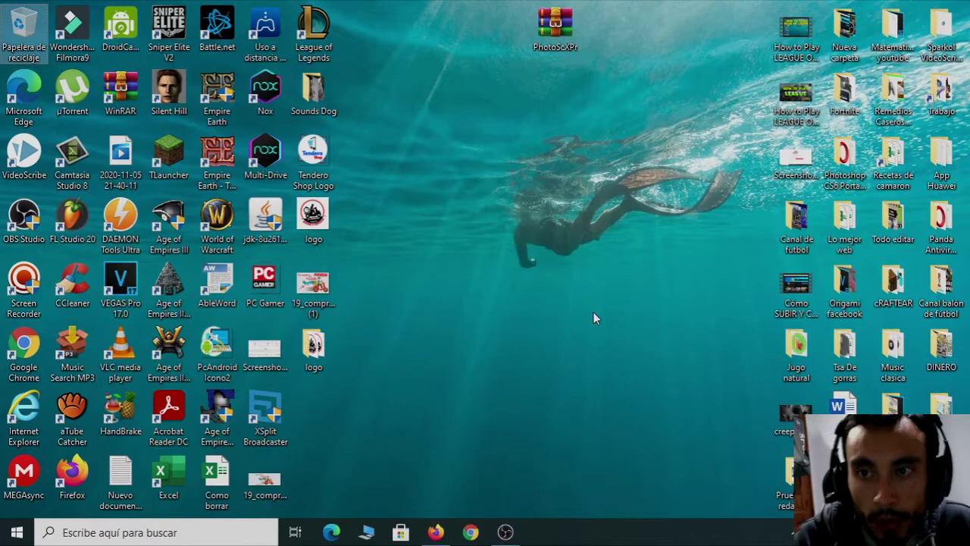
Move the PhotoScXPr archive down to an open area of the desktop.
drag(557, 32, 542, 218)
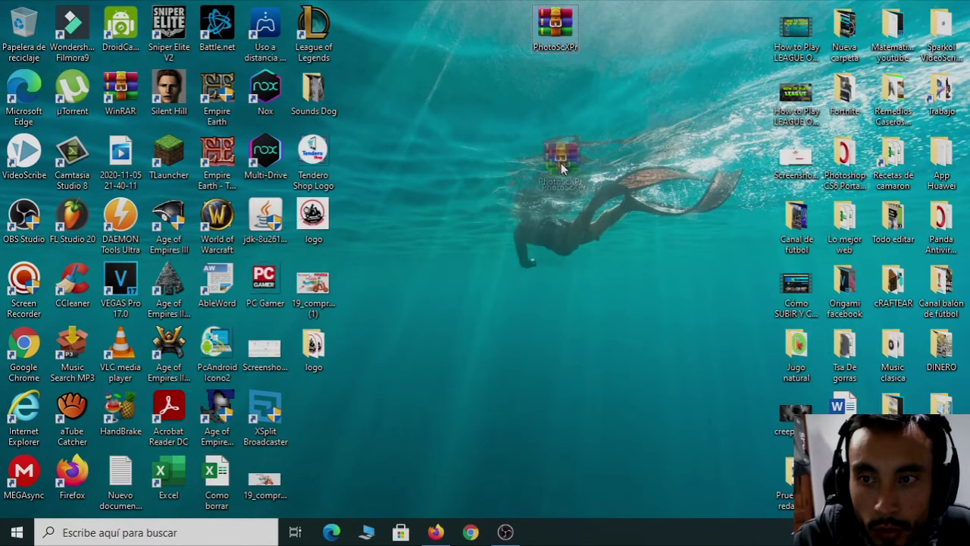
drag(561, 163, 560, 161)
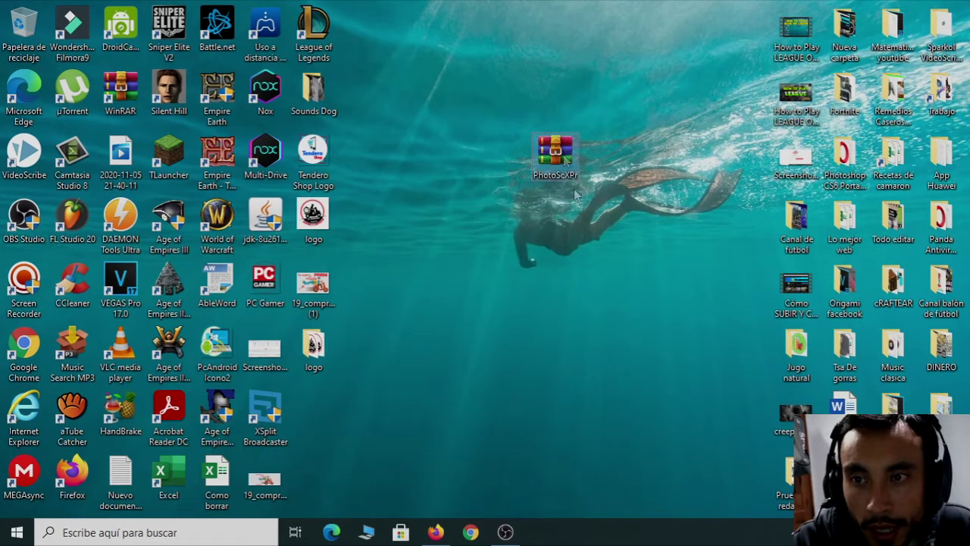
click(595, 229)
drag(613, 228, 501, 94)
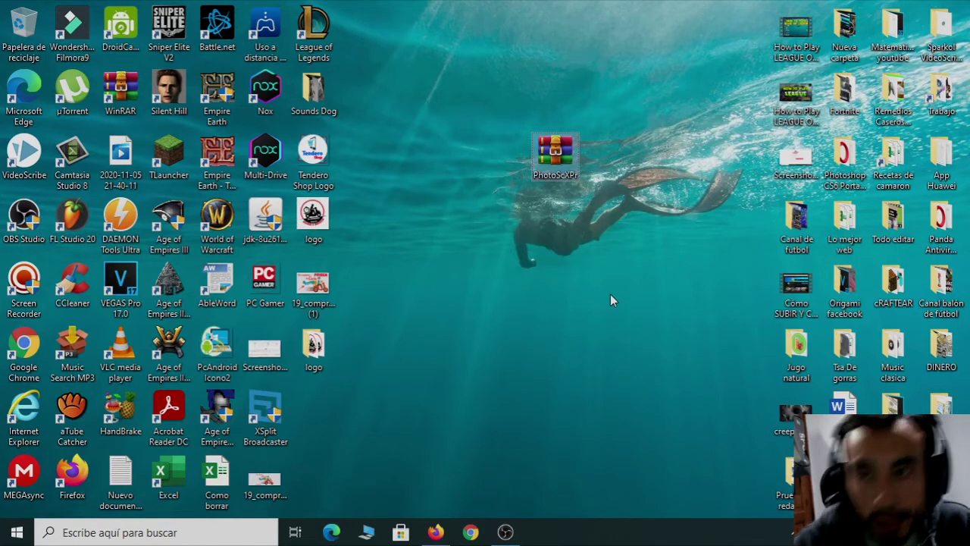
click(593, 259)
drag(620, 222, 481, 72)
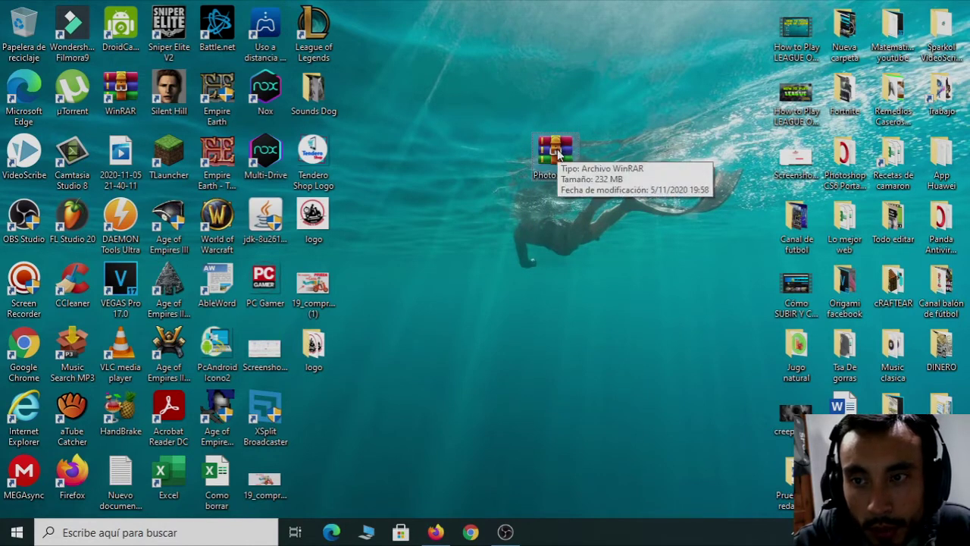
Open the PhotoScXPr archive, dismiss the licence reminder and extract PhotoScape X Pro.exe to the desktop.
click(579, 235)
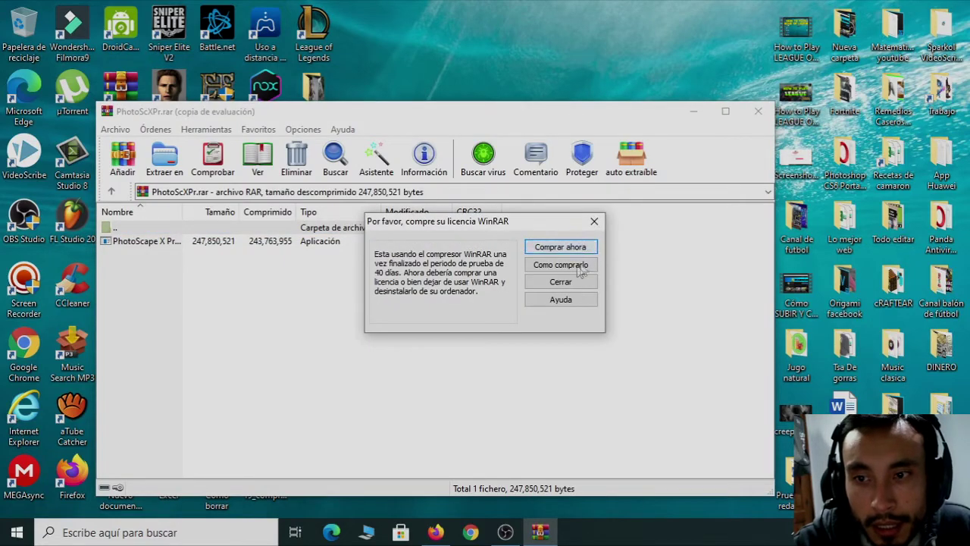
click(561, 282)
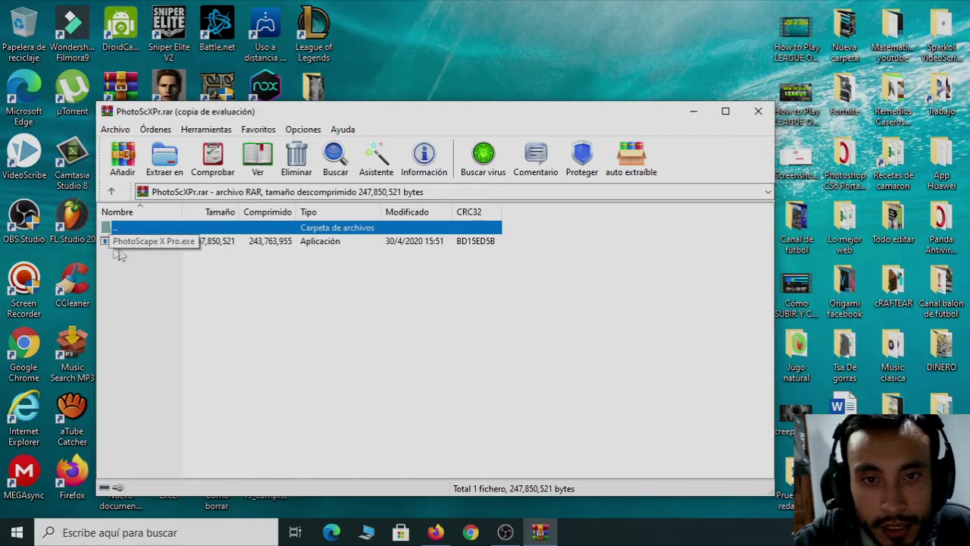
click(138, 242)
drag(140, 246, 537, 47)
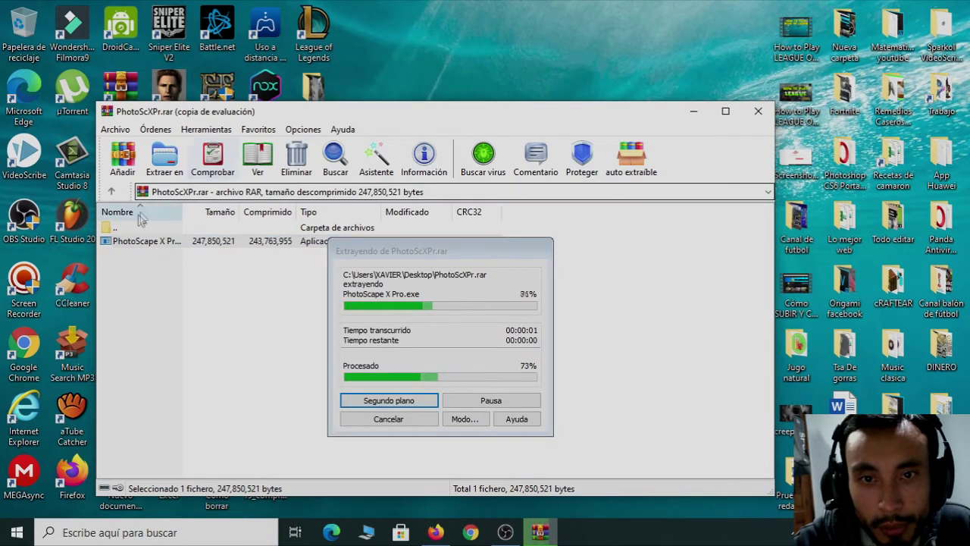
click(167, 163)
click(167, 163)
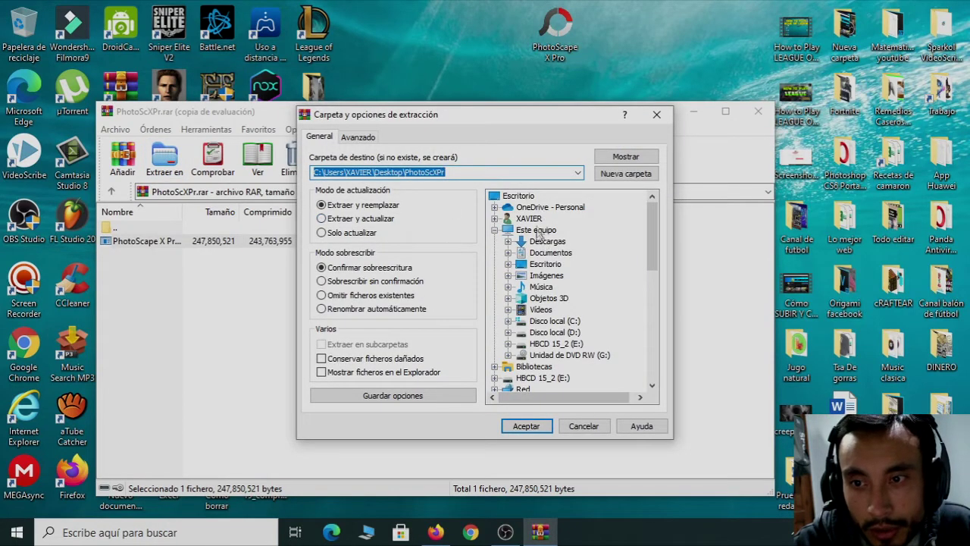
click(542, 267)
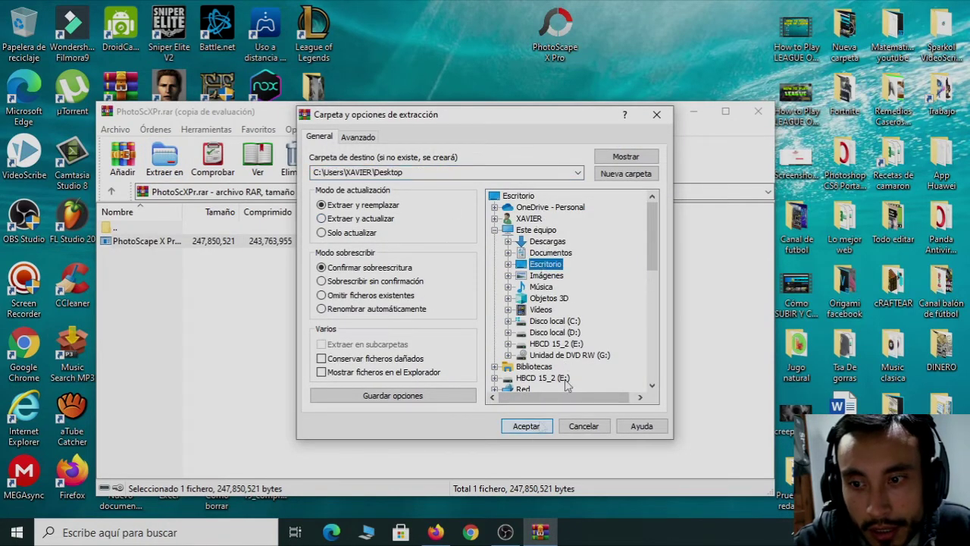
click(665, 116)
Close the archive, delete PhotoScXPr from the desktop and keep the PhotoScape X Pro installer in an open area.
click(756, 113)
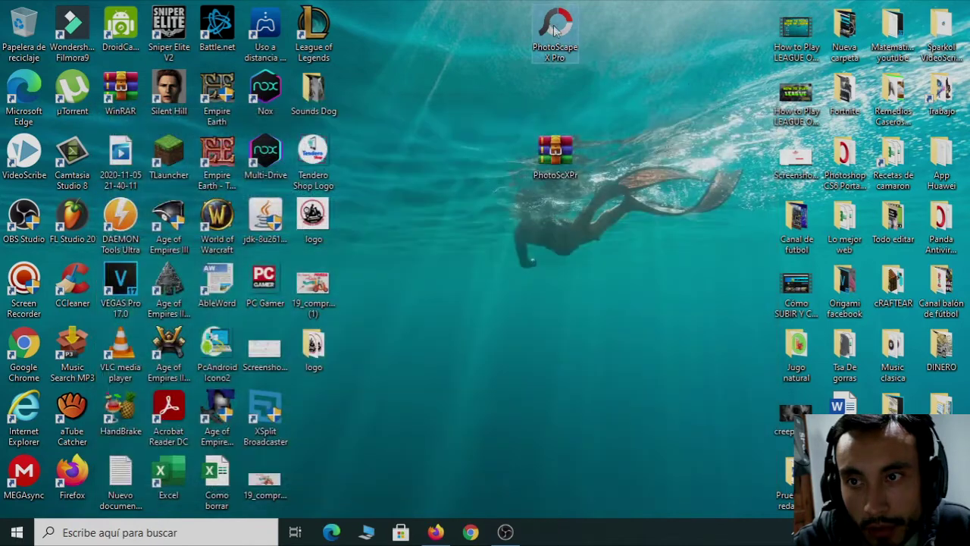
drag(561, 30, 378, 35)
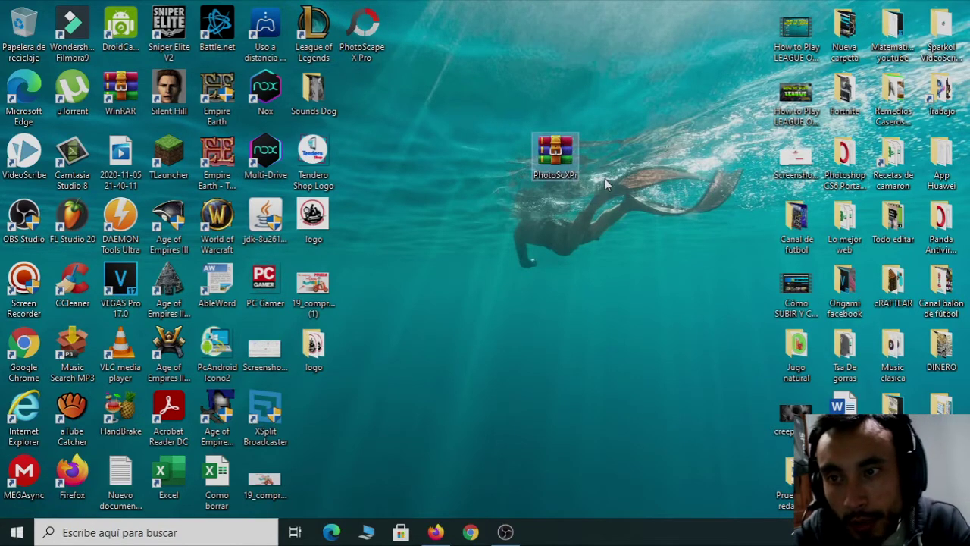
key(Delete)
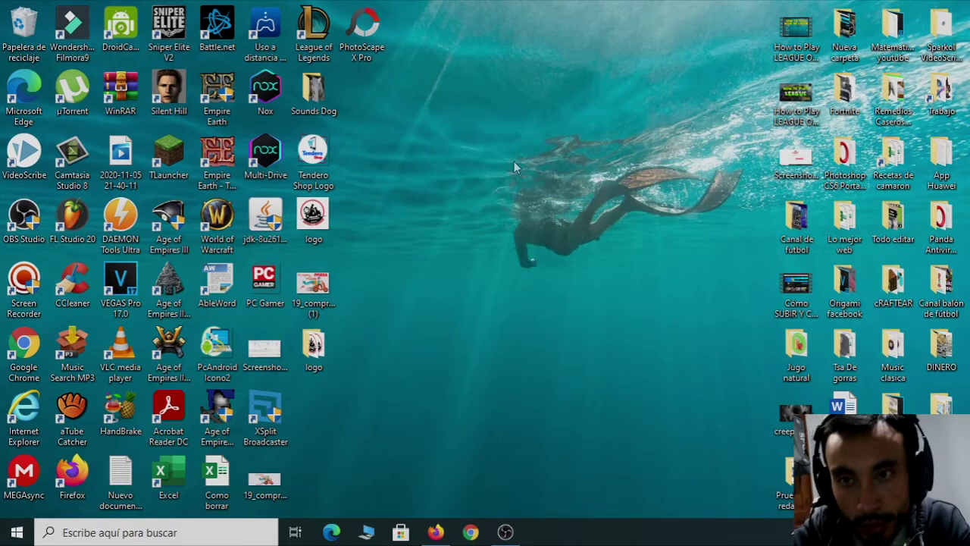
drag(367, 35, 527, 142)
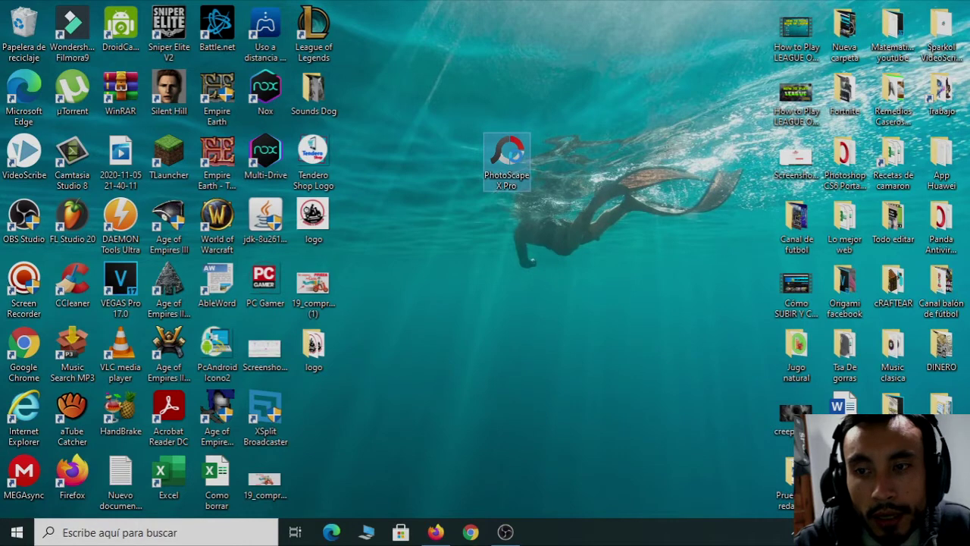
Run the PhotoScape X Pro installer as administrator and set the install folder to D:\Programas instaladores\photoscape.
right_click(516, 155)
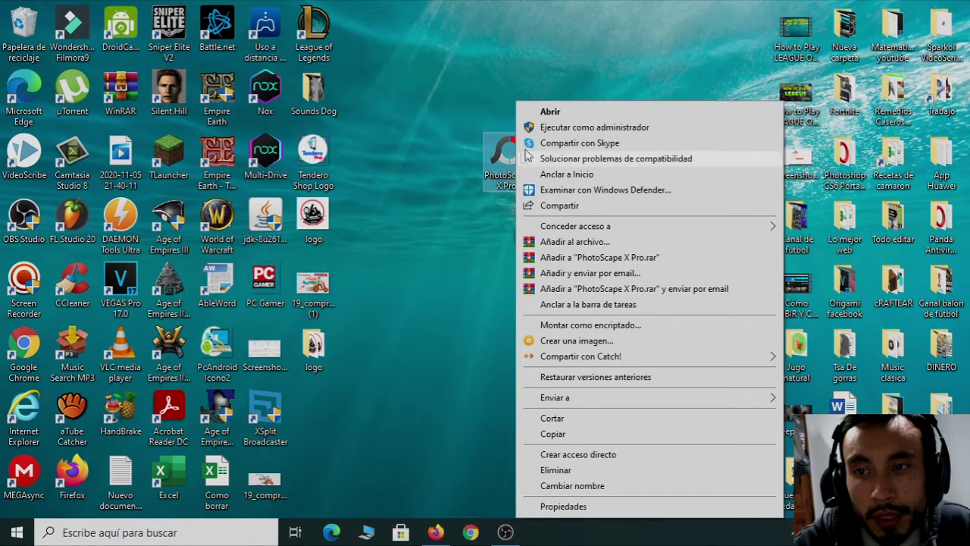
click(569, 128)
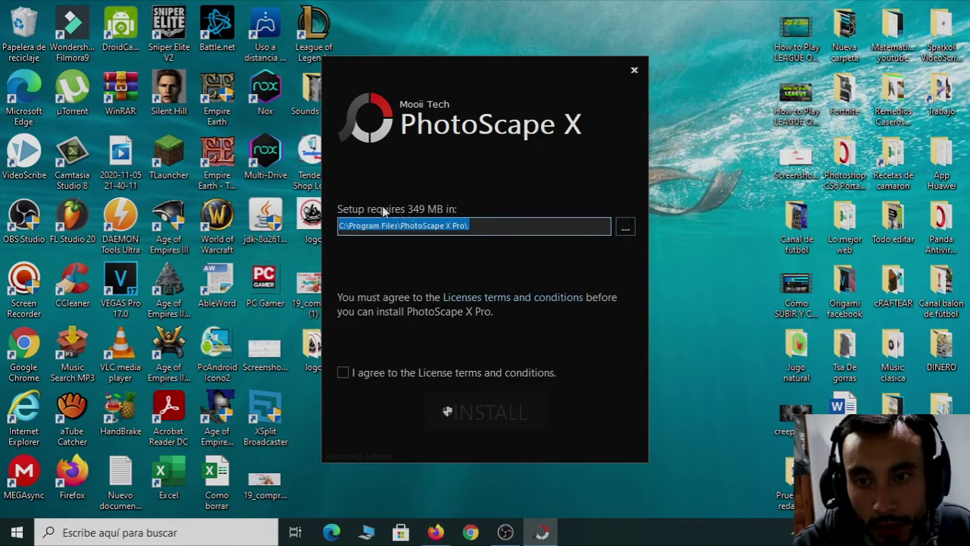
click(626, 230)
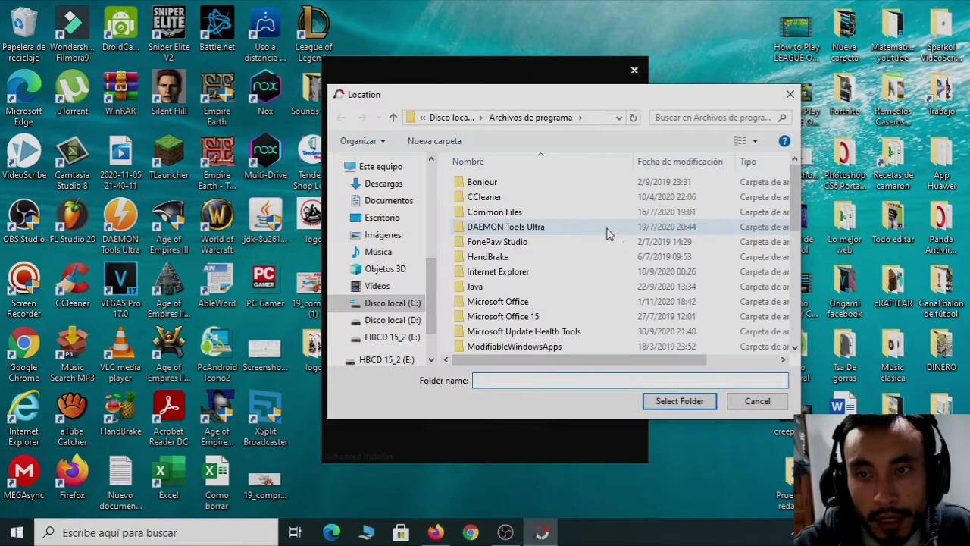
click(388, 320)
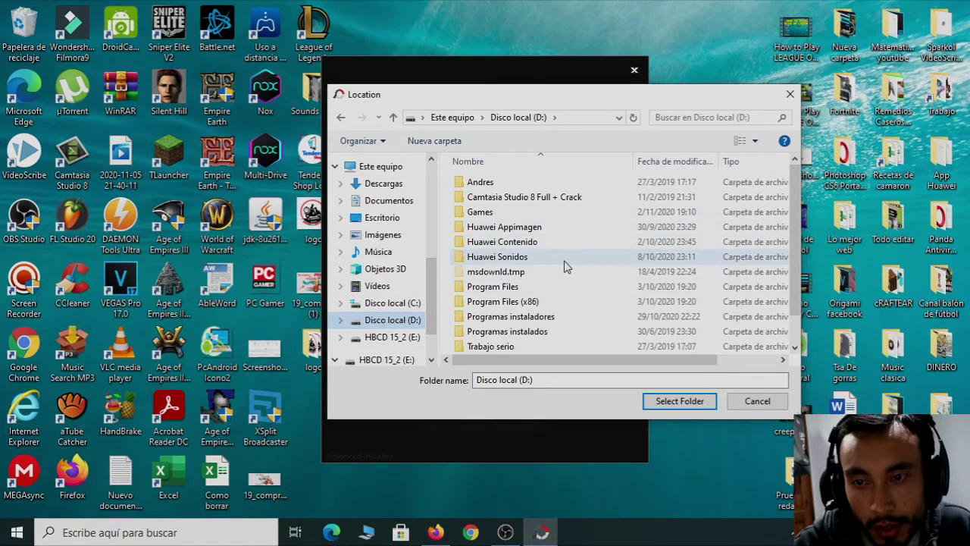
double_click(531, 316)
click(501, 273)
click(676, 403)
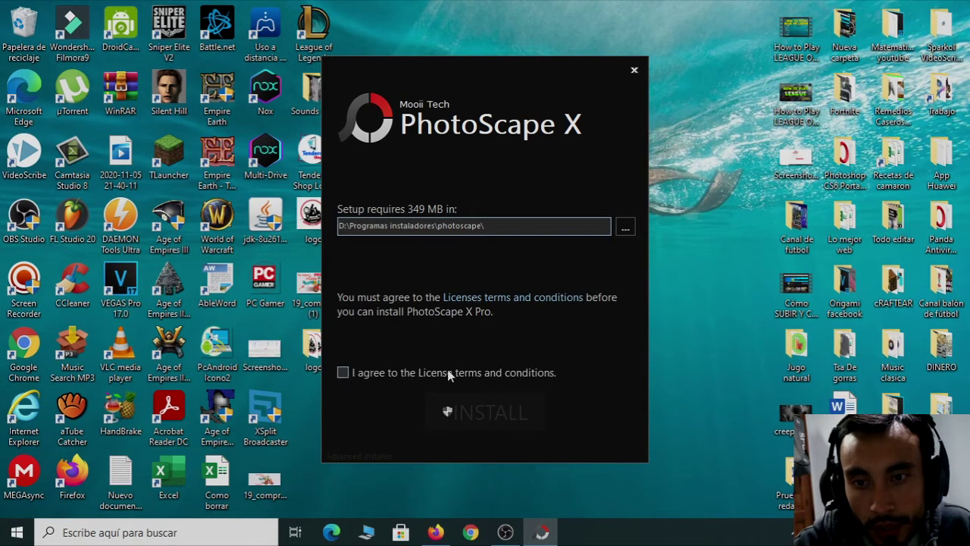
Accept the licence terms, install PhotoScape X Pro and finish the setup.
click(345, 372)
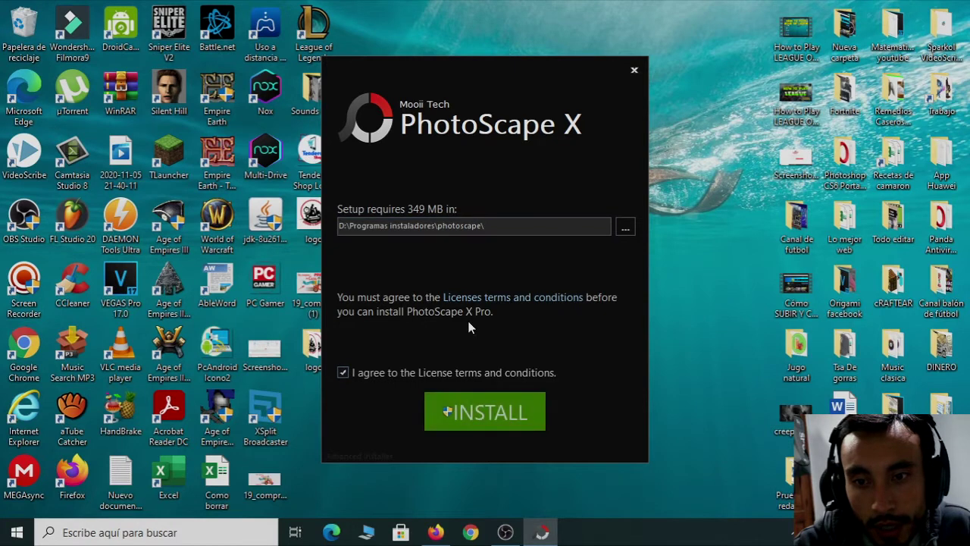
click(470, 417)
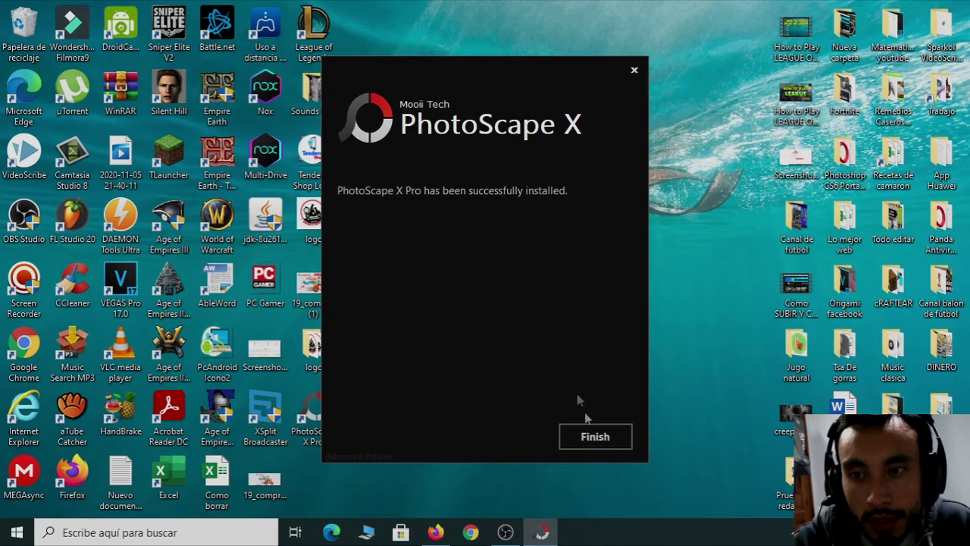
click(595, 438)
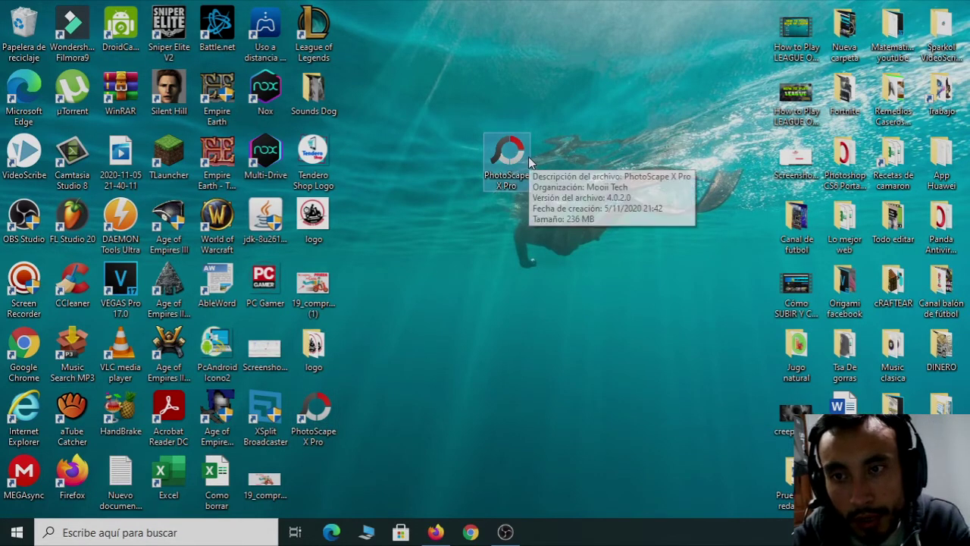
key(Delete)
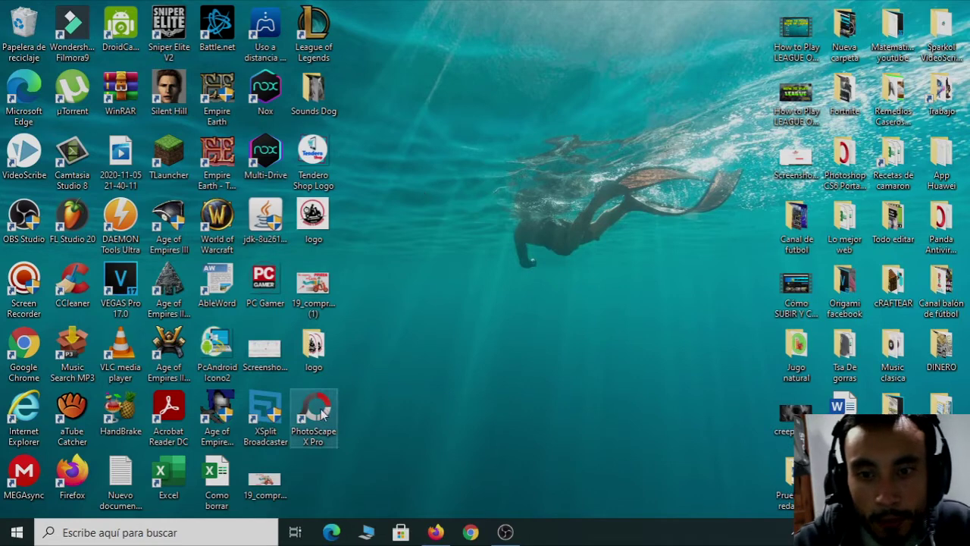
drag(121, 159, 410, 95)
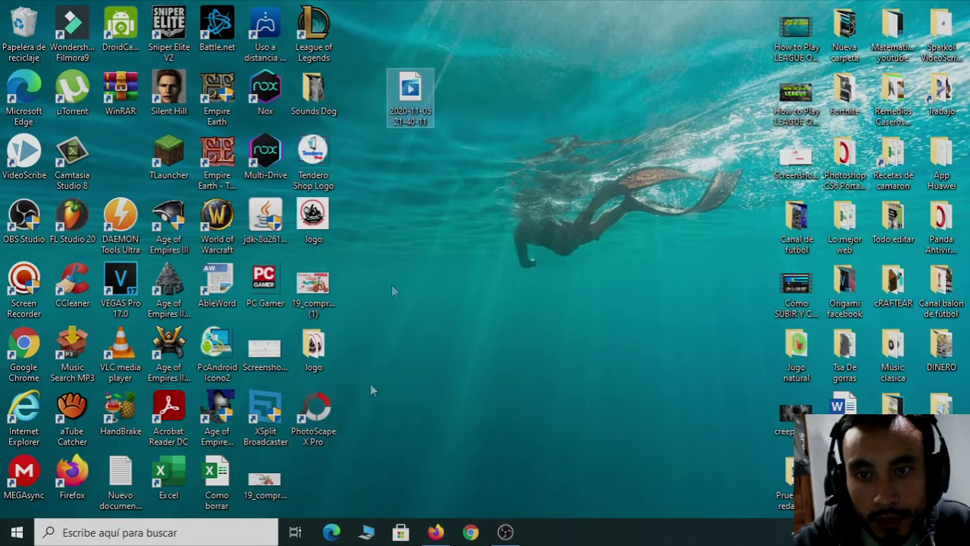
drag(310, 426, 125, 170)
drag(429, 105, 317, 414)
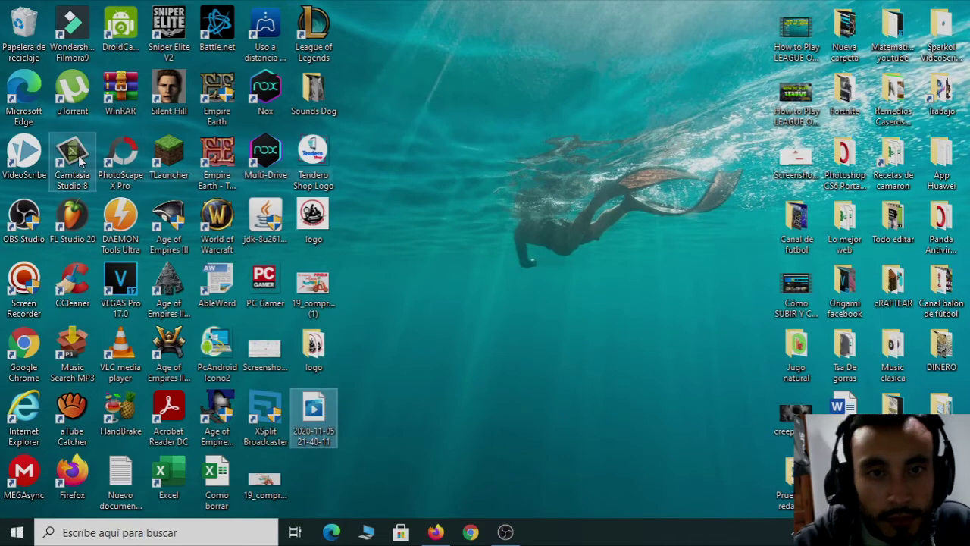
Move the PhotoScape X Pro shortcut to an open area of the desktop and launch it as administrator.
drag(135, 152, 502, 106)
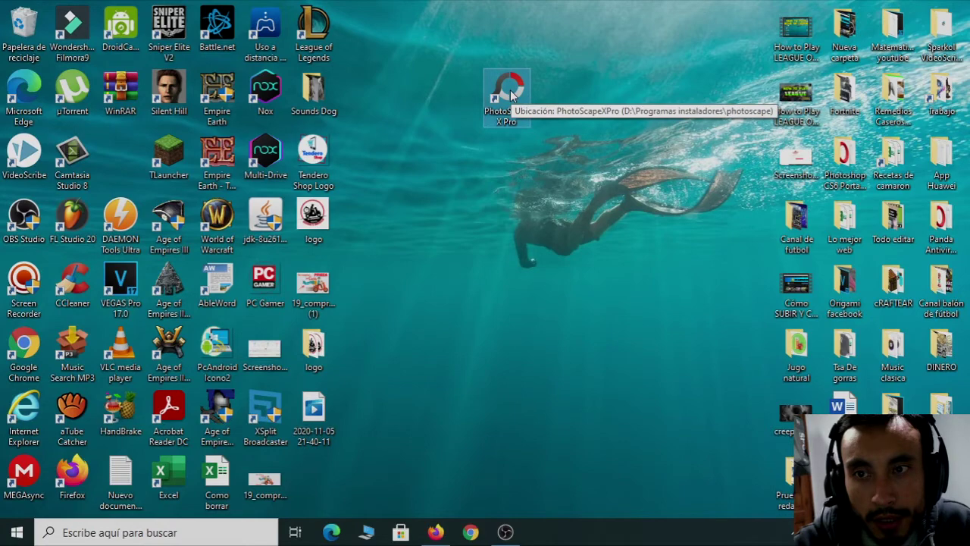
right_click(511, 91)
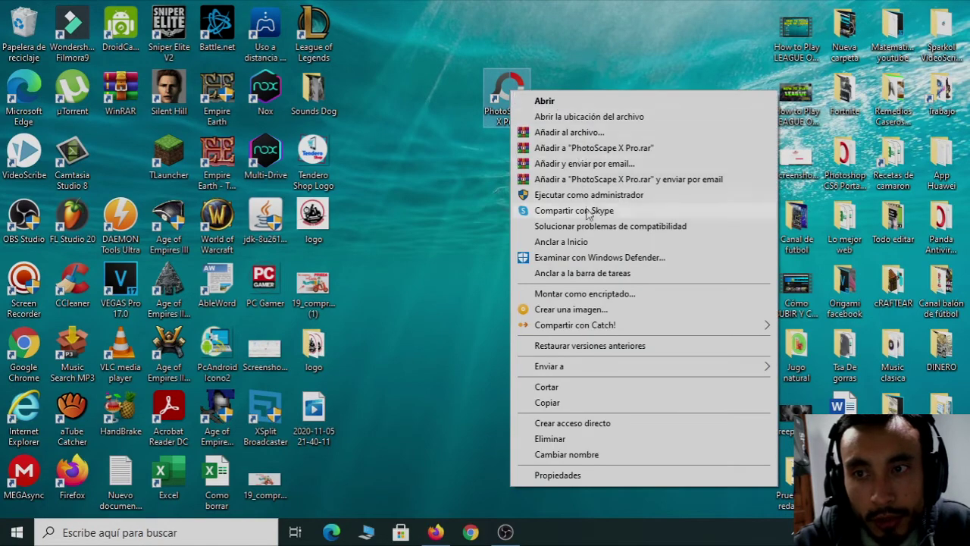
click(589, 195)
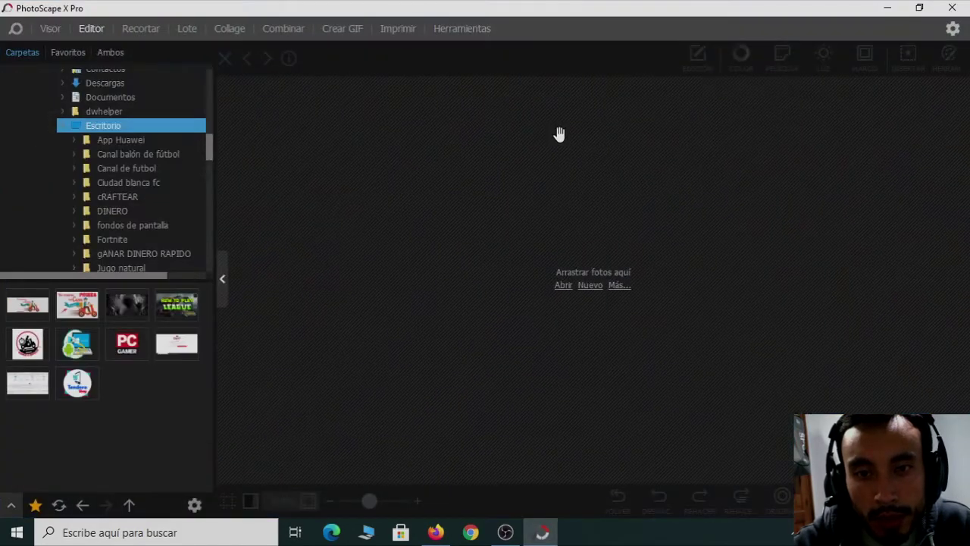
Browse the feature gallery on the home page to examine the available editing tools, from healing and cropping to 3D effects.
click(16, 29)
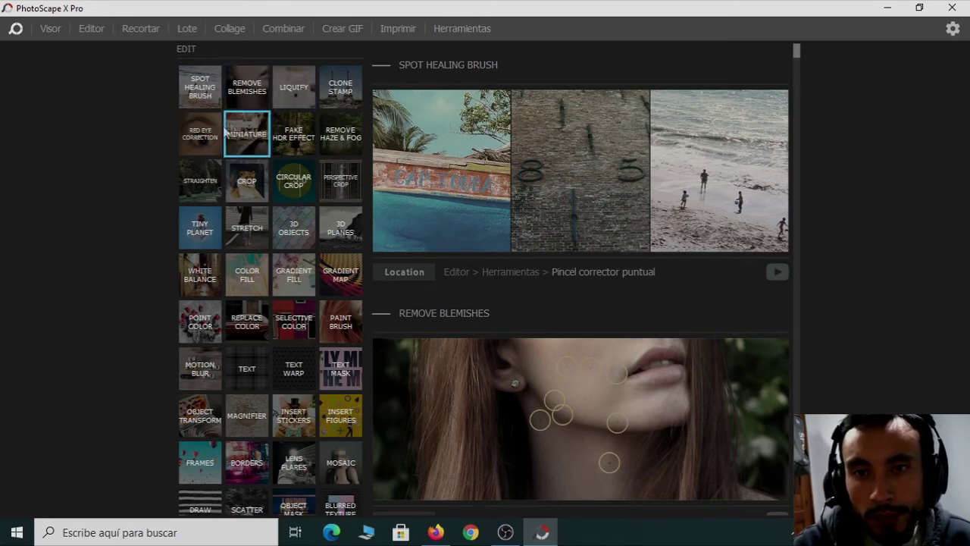
scroll(578, 367, down, 3)
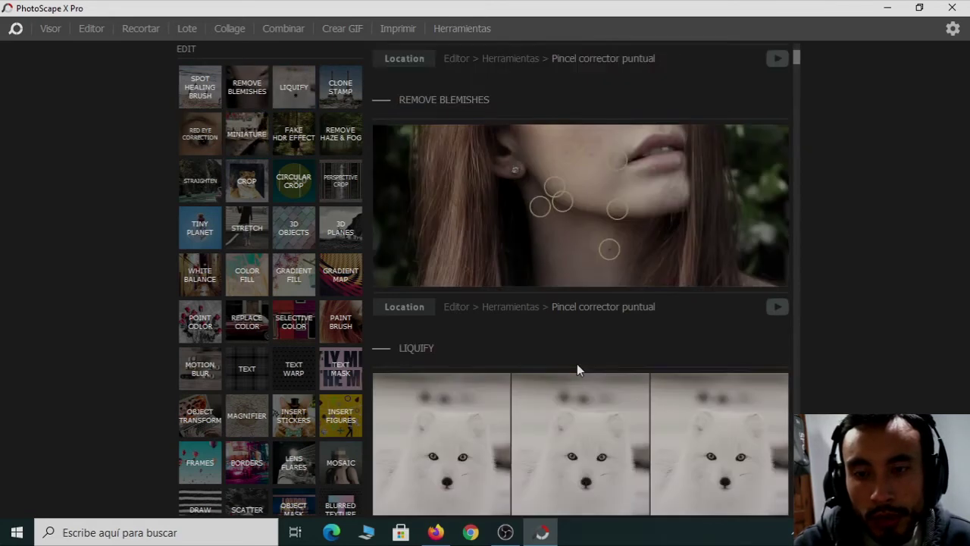
scroll(570, 359, down, 5)
scroll(567, 354, down, 15)
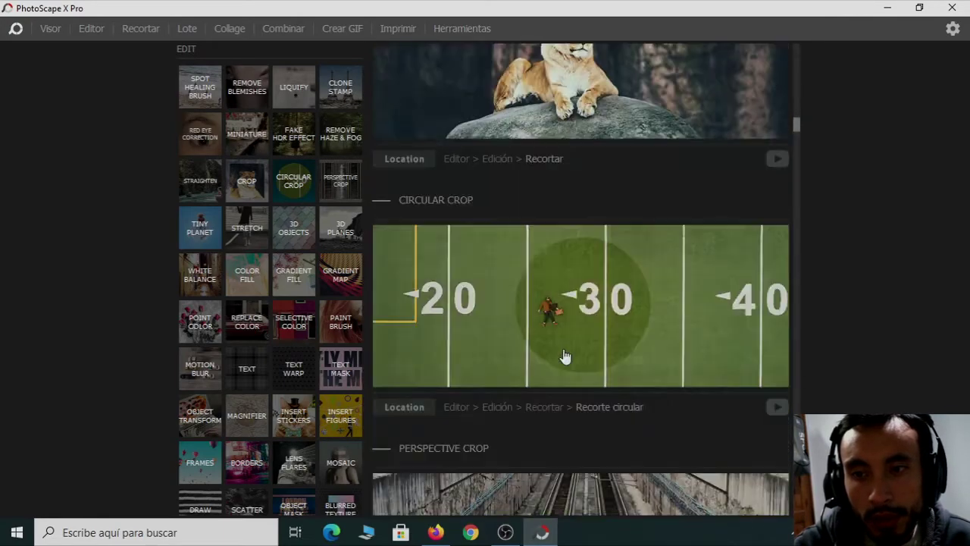
click(544, 120)
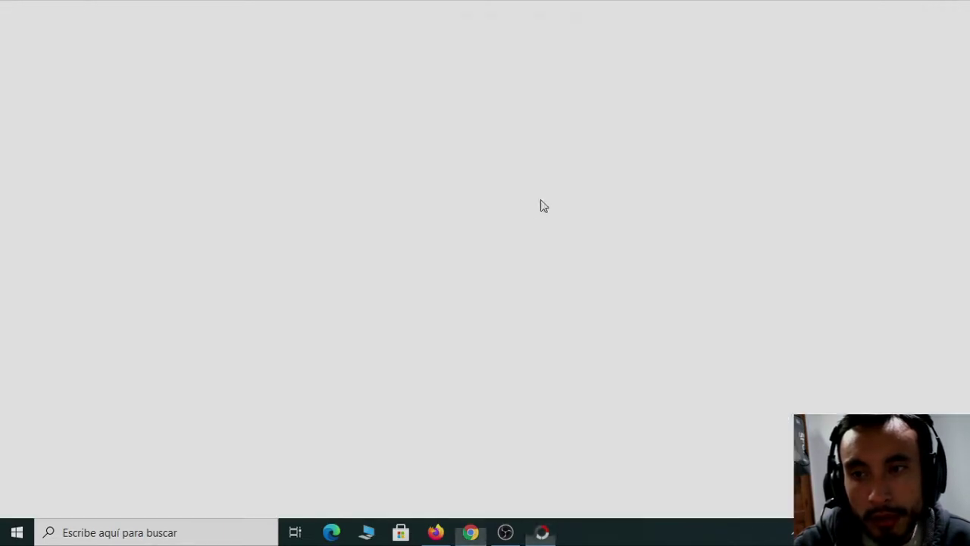
click(954, 11)
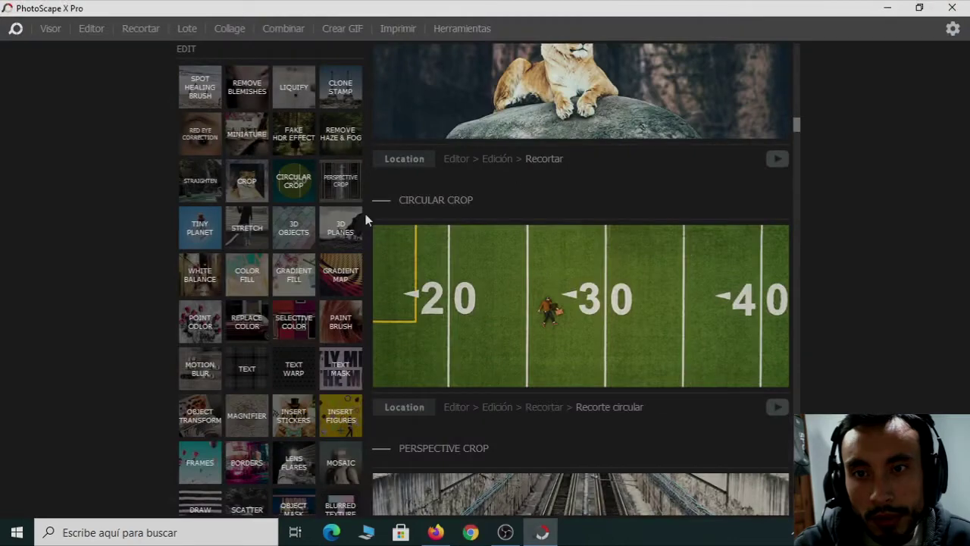
scroll(546, 357, down, 8)
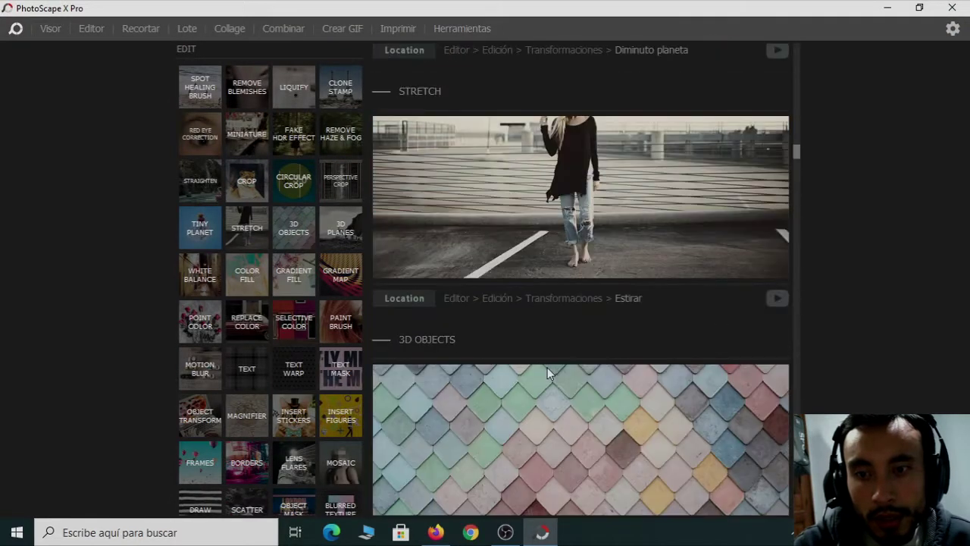
scroll(535, 364, up, 3)
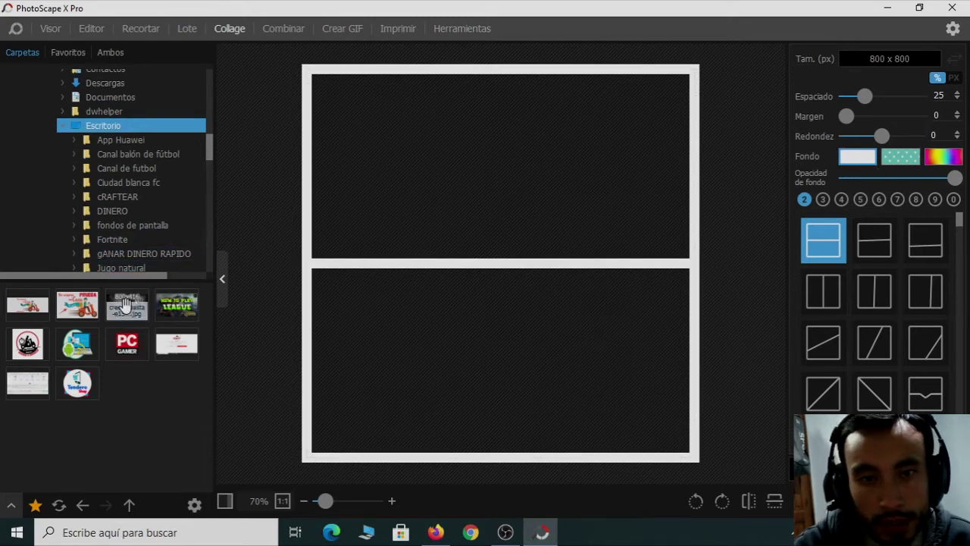
Fill the two-frame collage with the creepypasta image in the upper frame and the How to Play League image in the lower one.
drag(125, 305, 422, 155)
drag(176, 304, 413, 341)
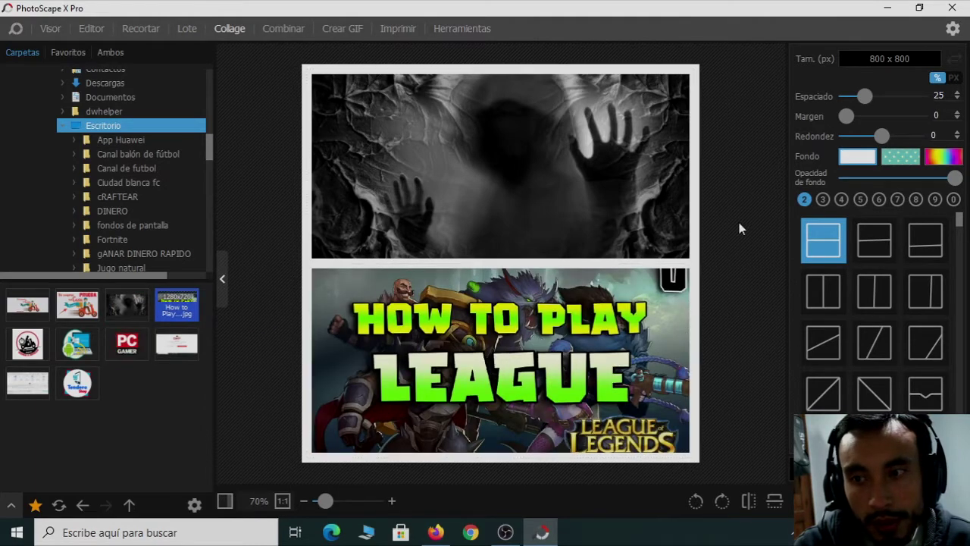
Try several two-frame layouts on the collage, including slanted, corner-to-corner diagonal, notched and zigzag splits.
click(875, 295)
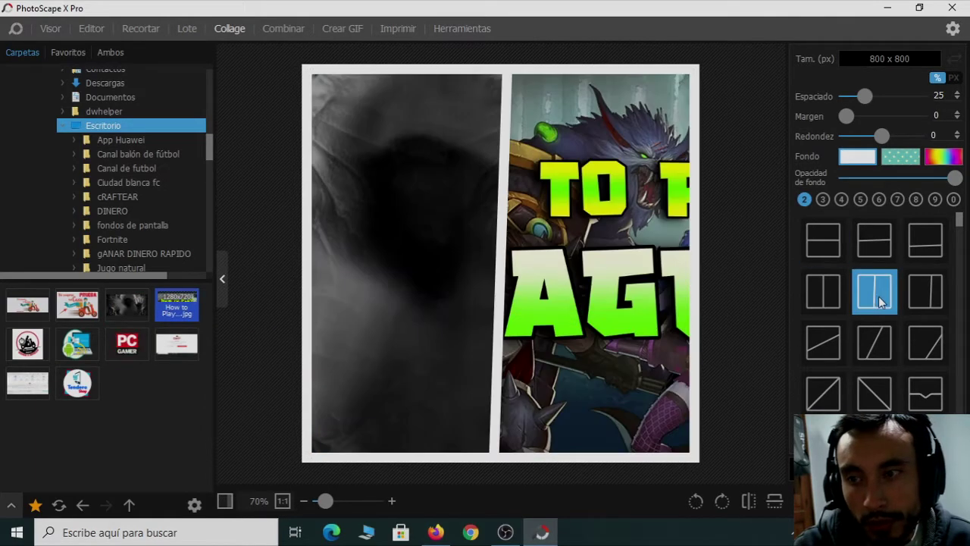
click(926, 345)
click(822, 394)
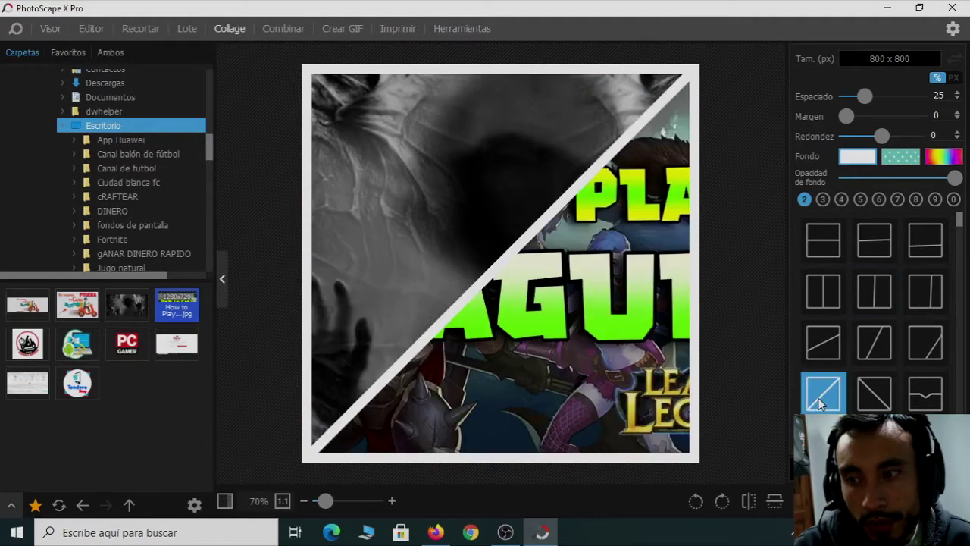
click(873, 396)
click(917, 395)
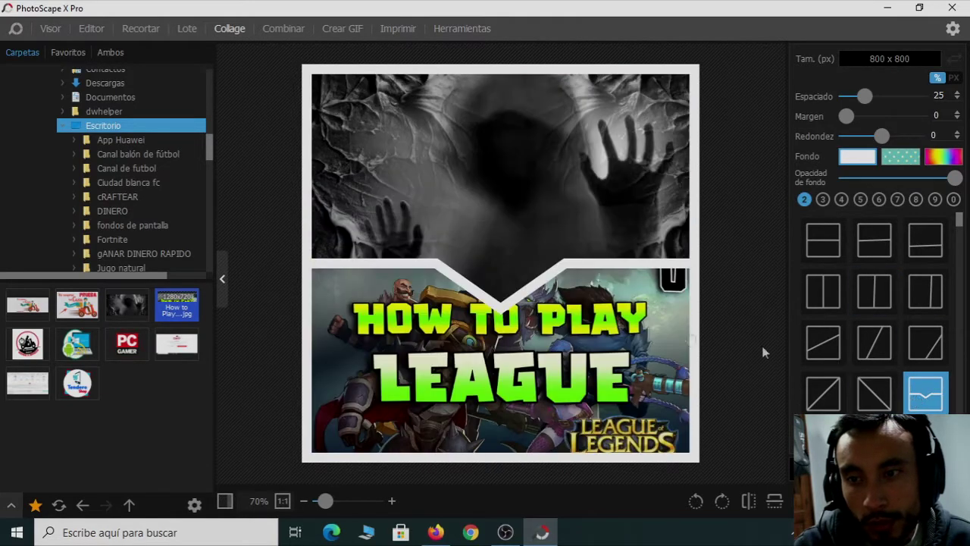
click(824, 443)
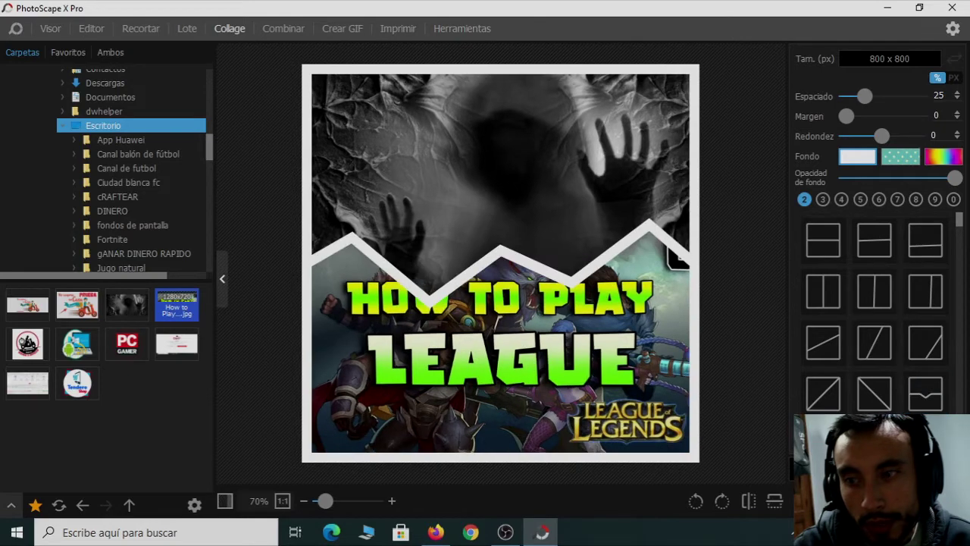
click(926, 445)
Try the inset and gently slanted layouts further down the list, settling on the diagonal split that rises from lower left to upper right.
scroll(885, 345, down, 3)
scroll(884, 356, down, 3)
click(877, 313)
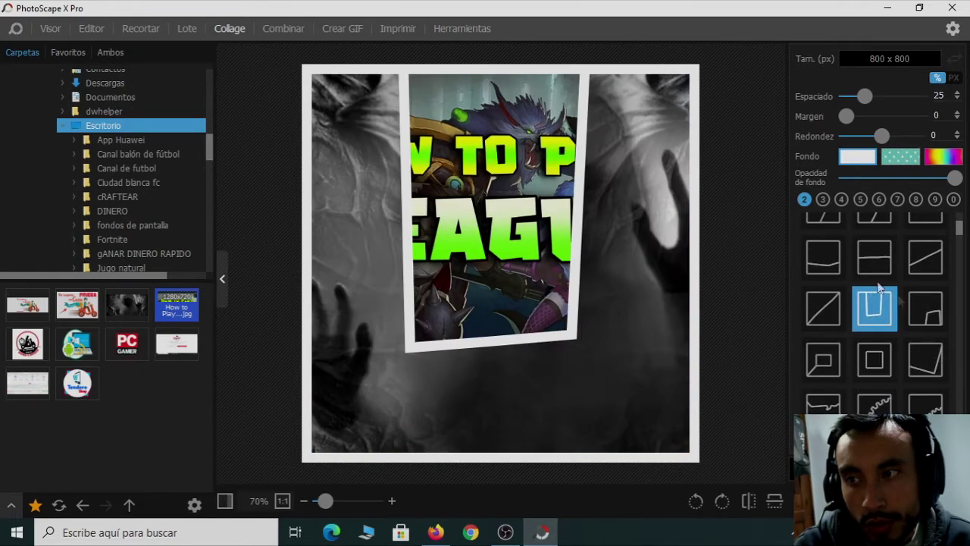
click(932, 366)
click(935, 275)
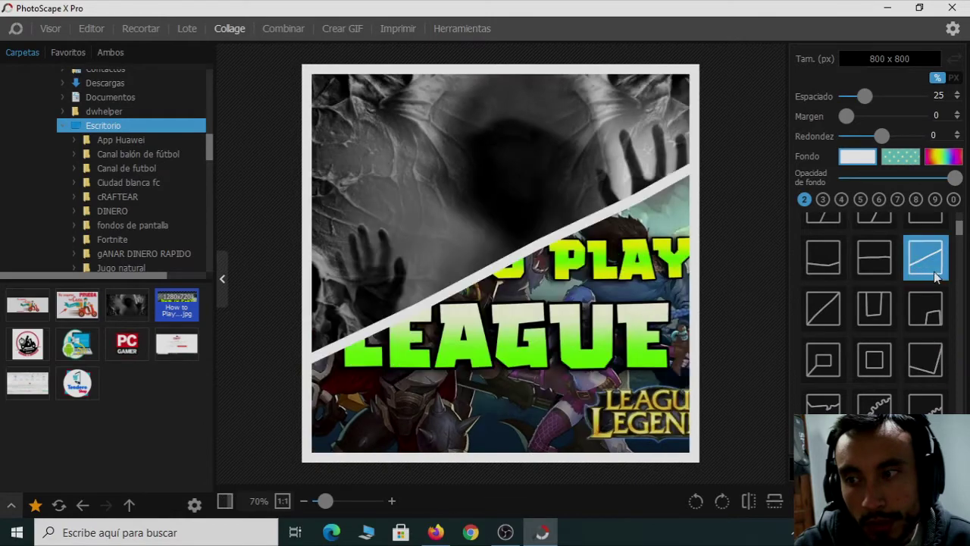
click(832, 307)
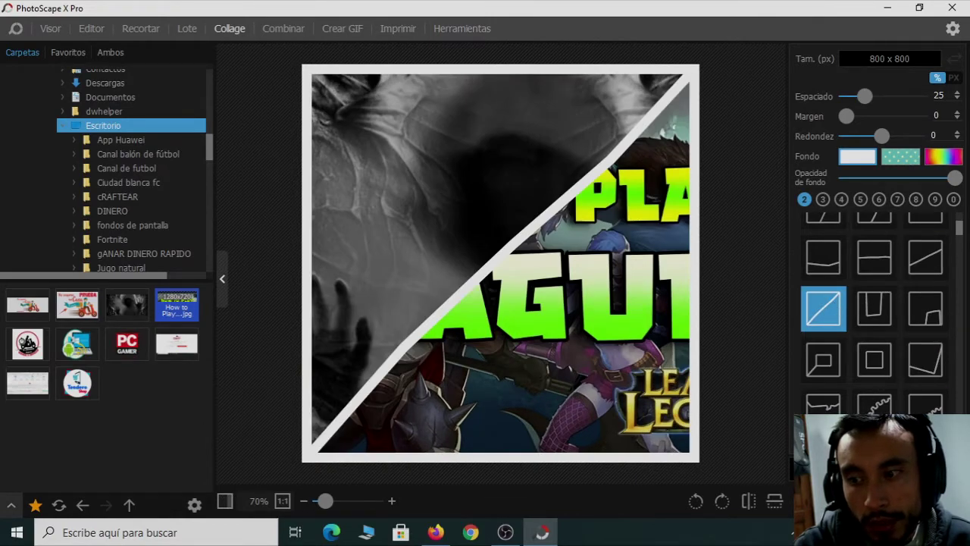
Save the collage to Escritorio as a JPEG named collage with quality 95, and dismiss the completion message.
key(ctrl+s)
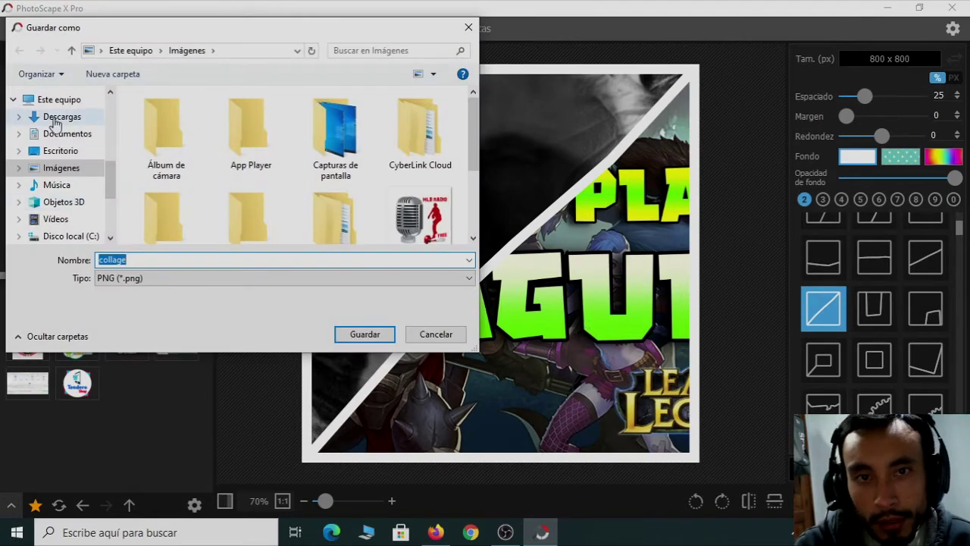
click(176, 279)
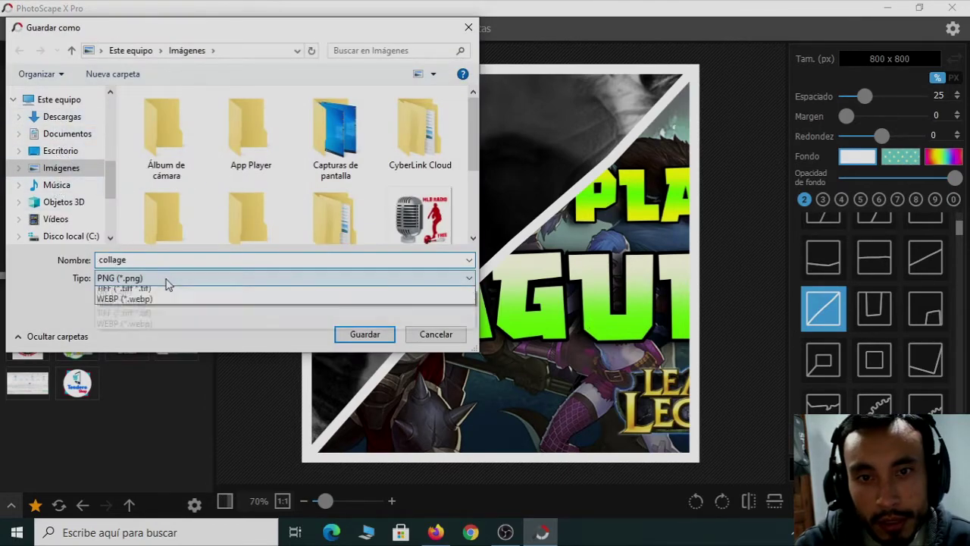
click(151, 303)
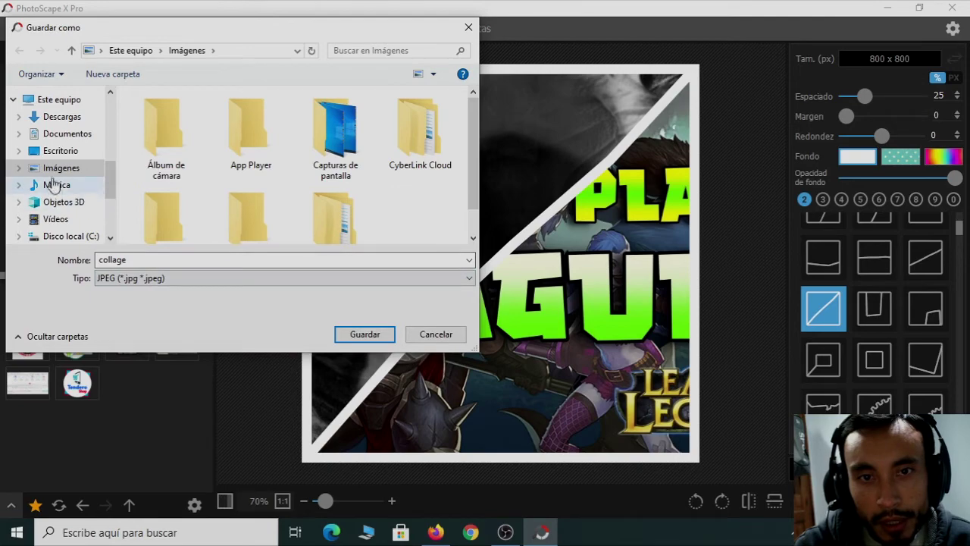
click(57, 150)
click(363, 335)
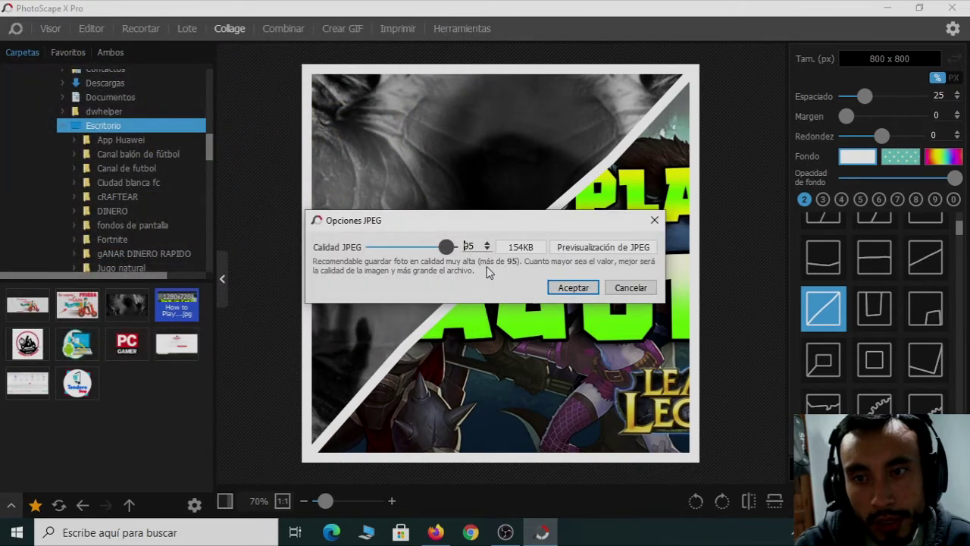
click(573, 288)
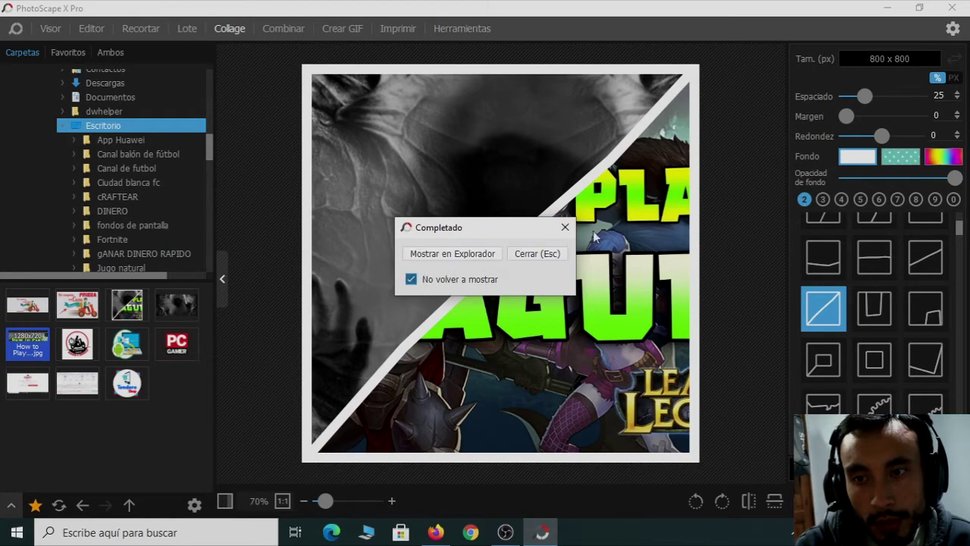
click(565, 227)
Move the saved collage file to an open area of the desktop, view it in Fotos, and return to PhotoScape X Pro.
click(887, 8)
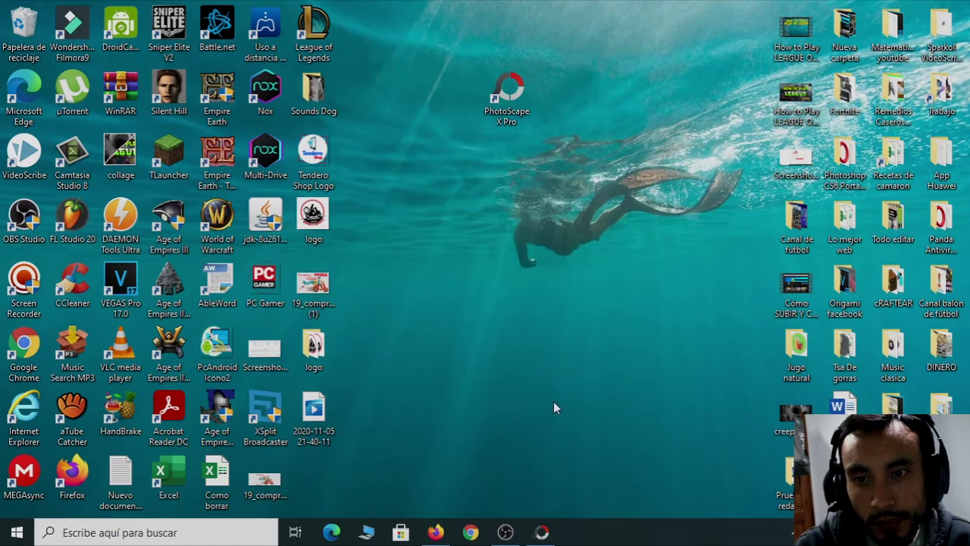
drag(122, 137, 458, 260)
double_click(458, 281)
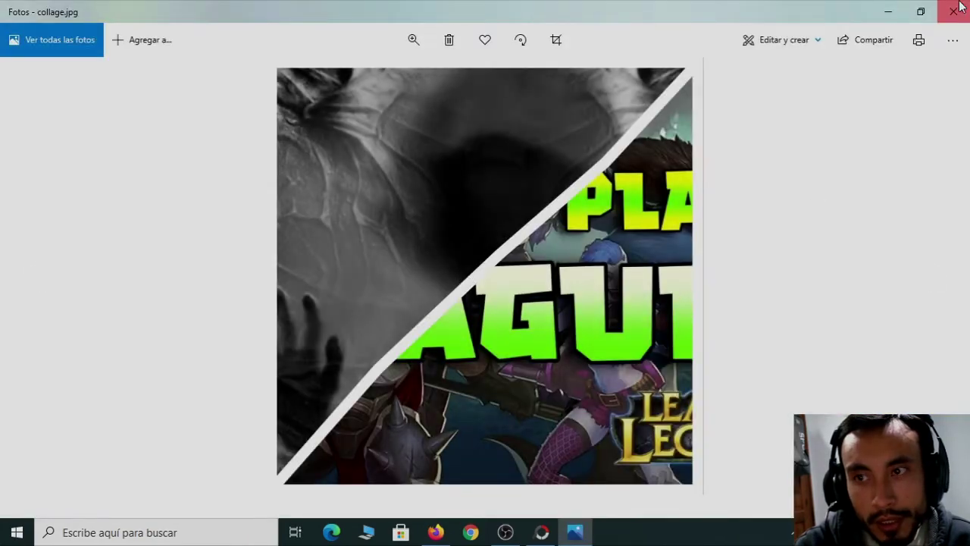
click(957, 9)
click(542, 532)
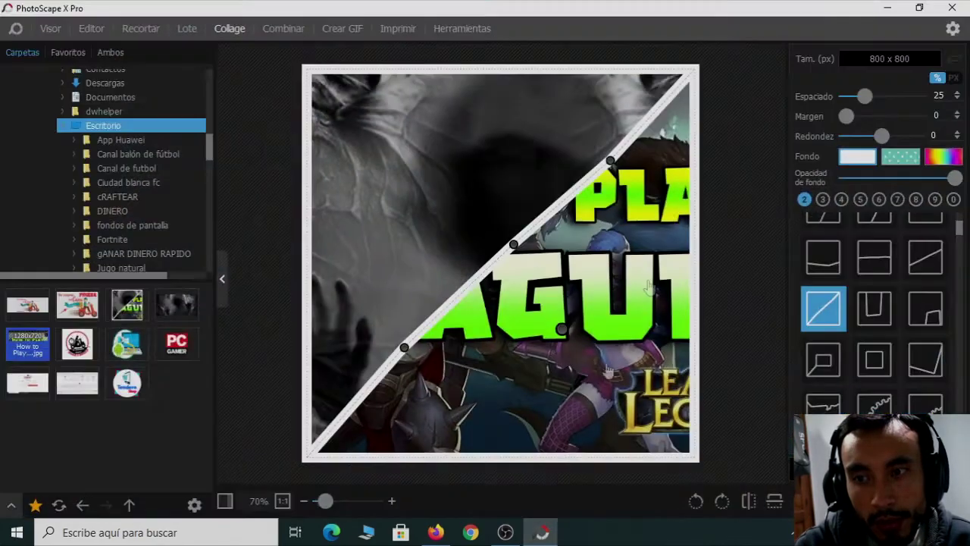
Set the collage's spacing and margin to 0 and its roundness to -100.
click(654, 126)
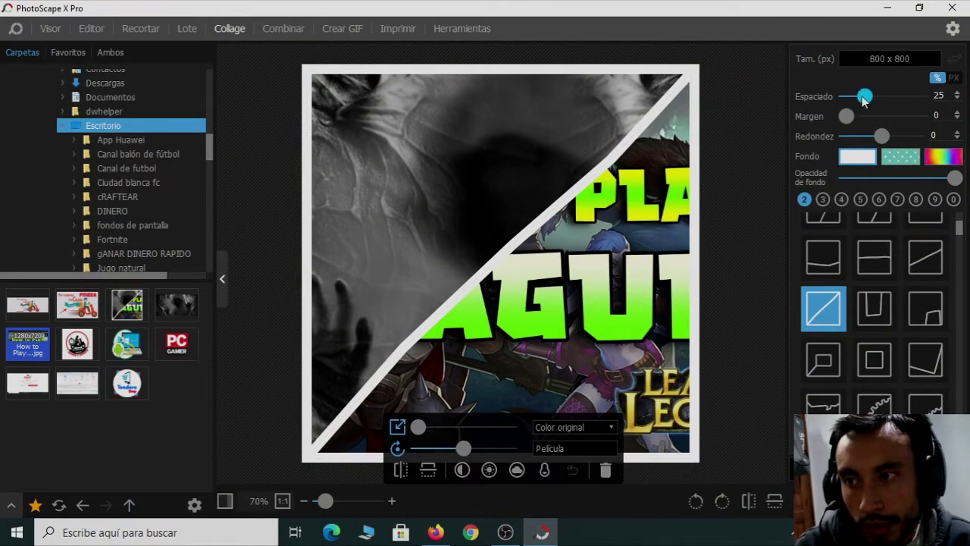
drag(865, 102, 836, 97)
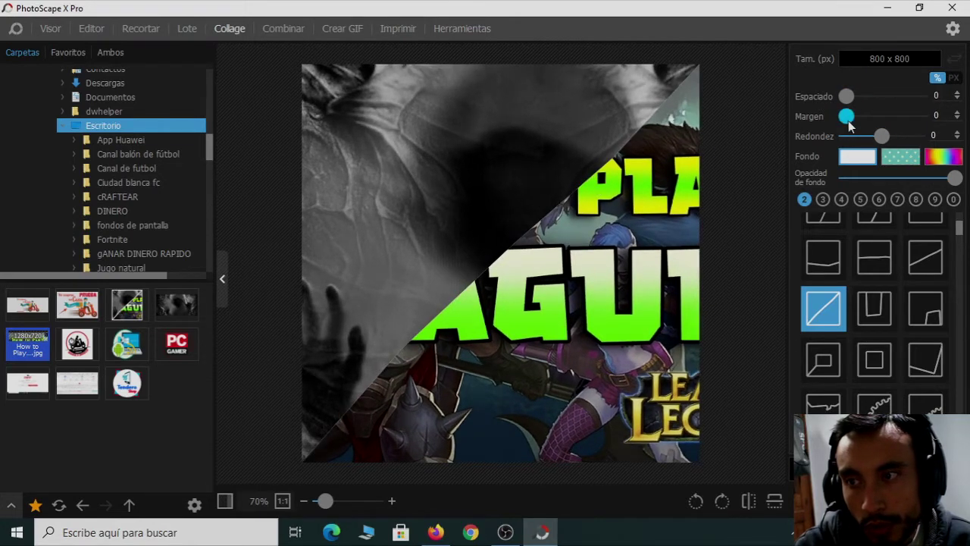
drag(846, 116, 829, 129)
drag(895, 139, 833, 144)
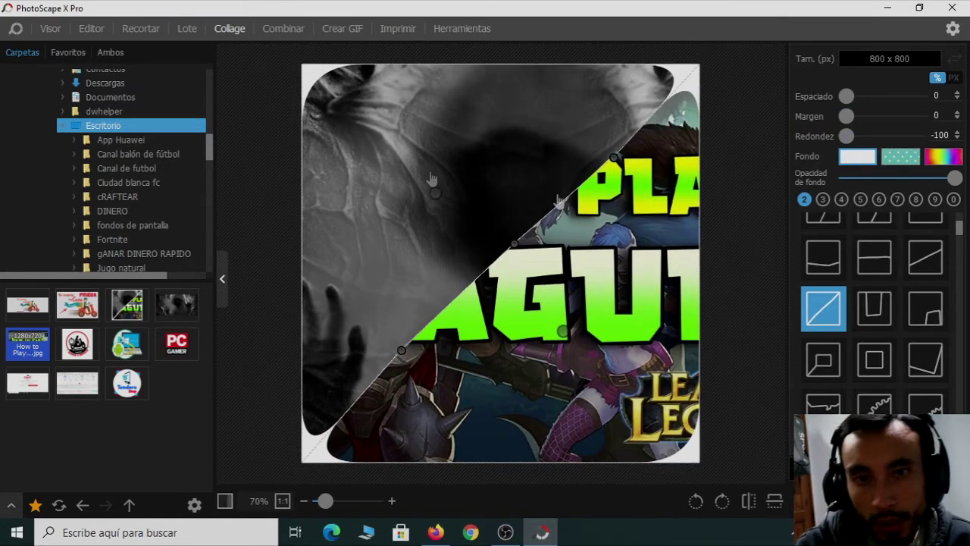
Open the creepypasta image in the editor and resize it to 1280 x 720 px with proportions unlocked.
click(92, 29)
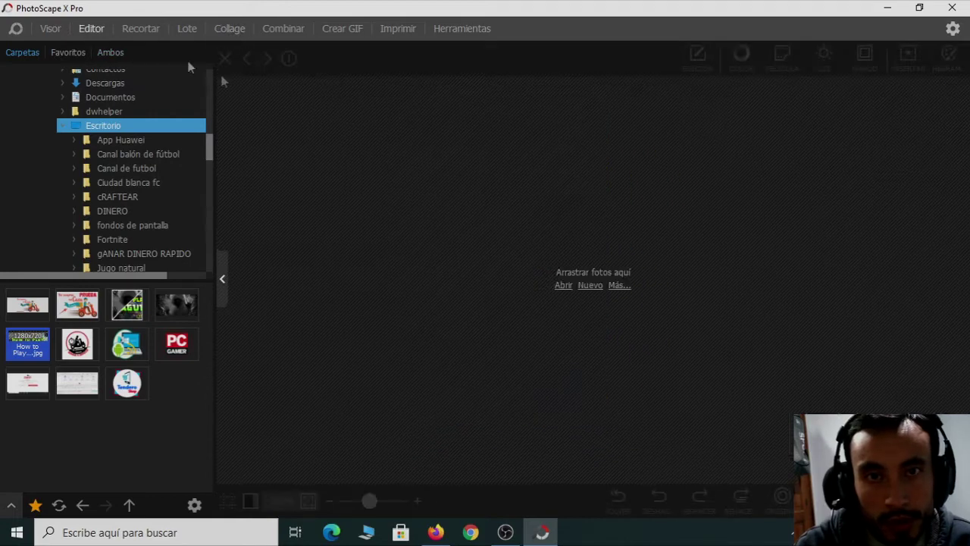
click(177, 306)
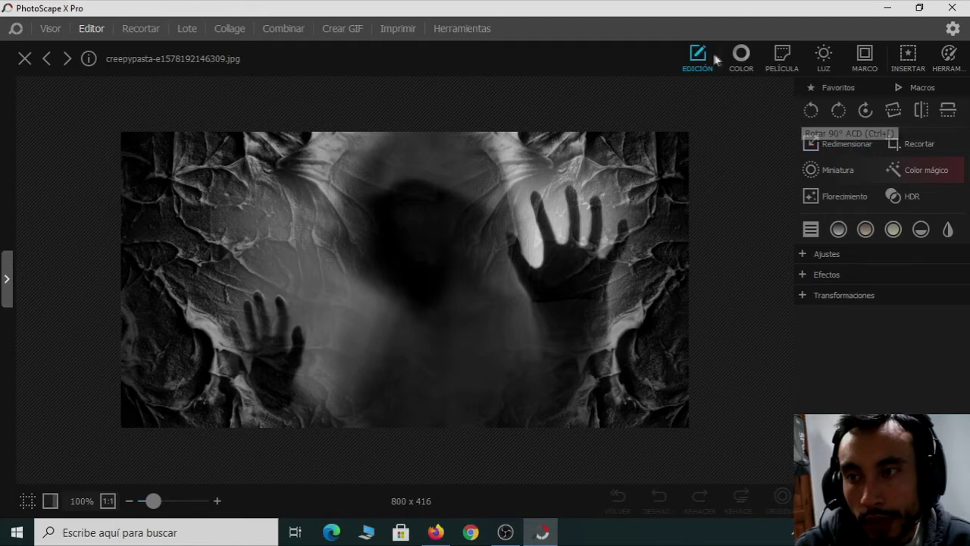
click(841, 143)
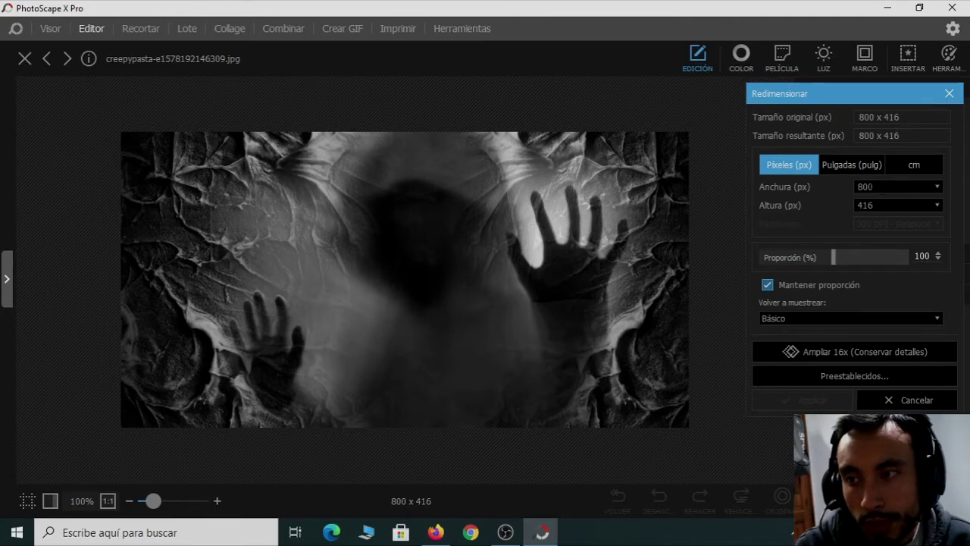
click(937, 187)
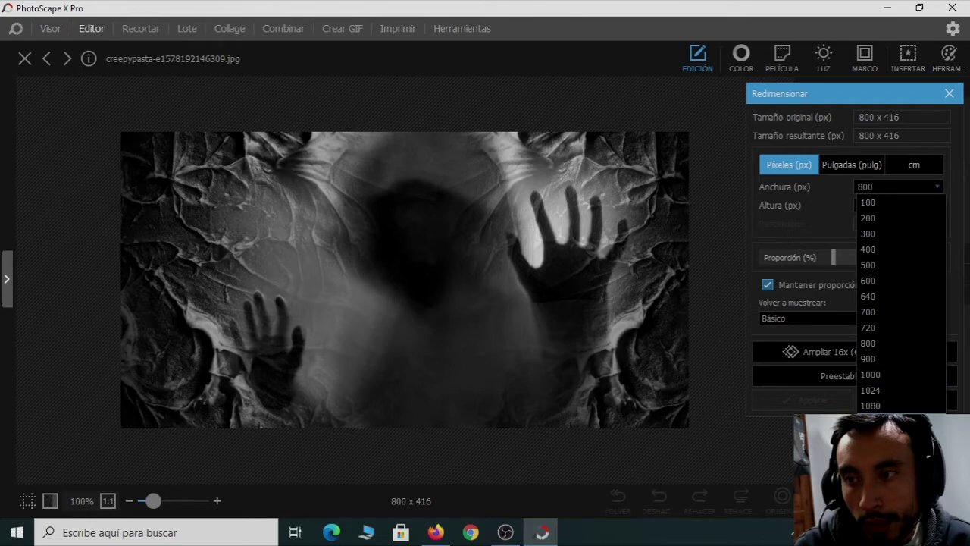
click(871, 429)
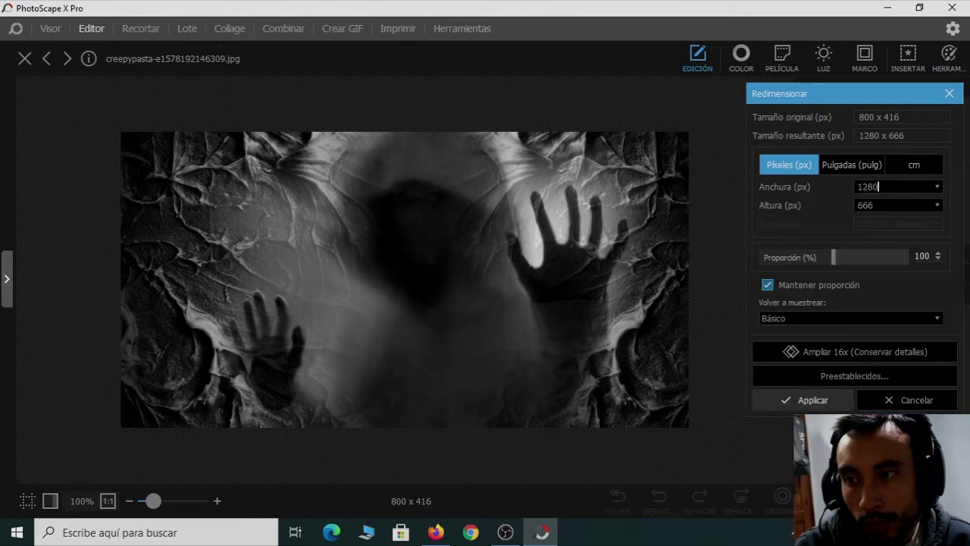
click(868, 187)
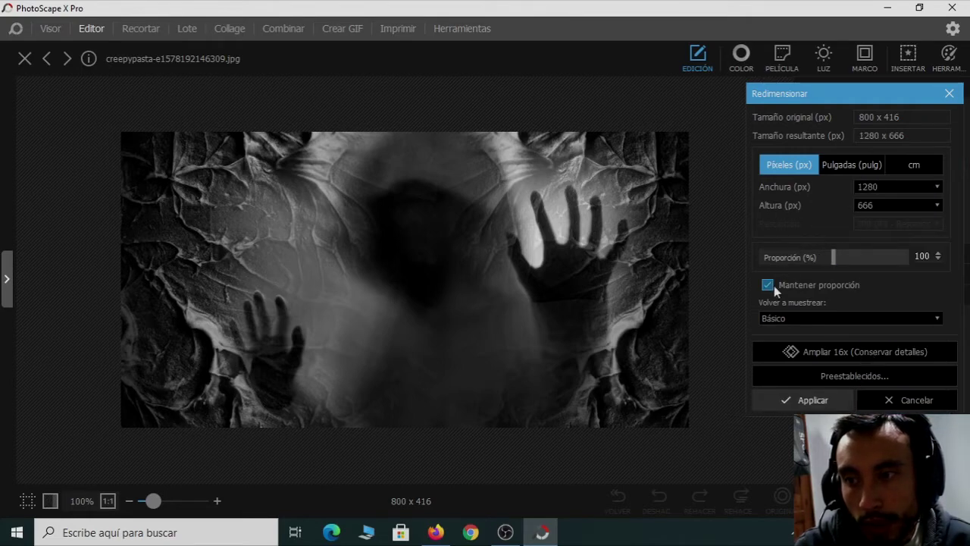
drag(880, 206, 799, 215)
text(720)
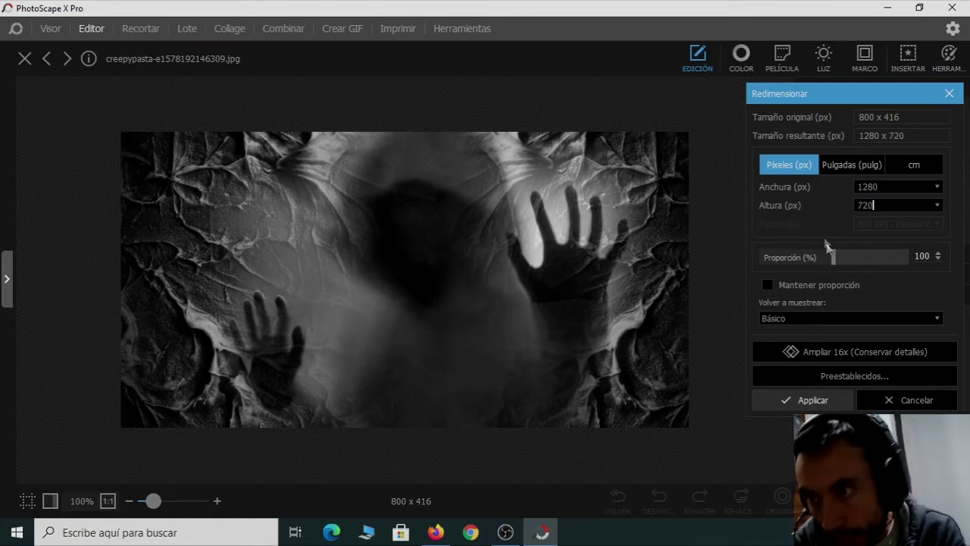
click(805, 401)
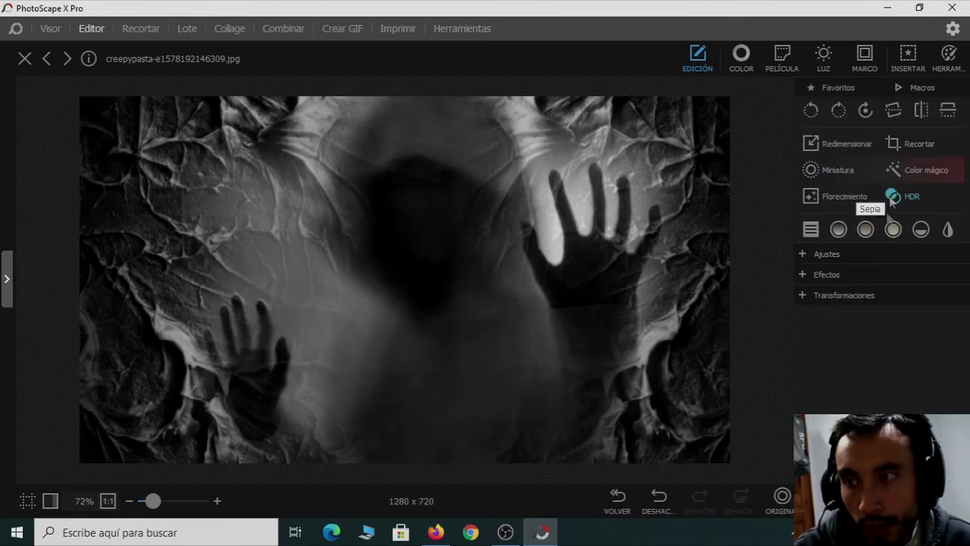
Try a free crop of about 712 x 667 px around the central figure, undo it, and preview the Miniature effect without applying it.
click(919, 144)
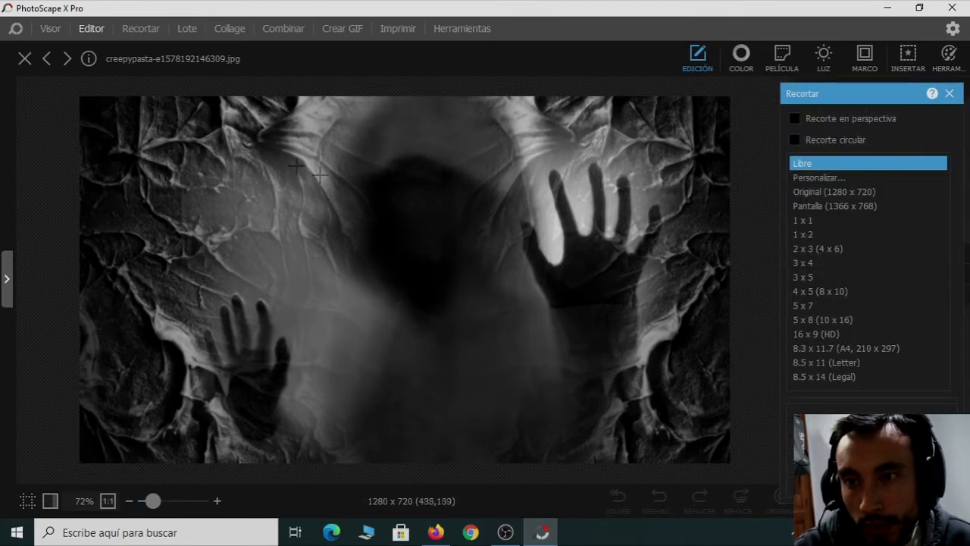
drag(251, 109, 613, 448)
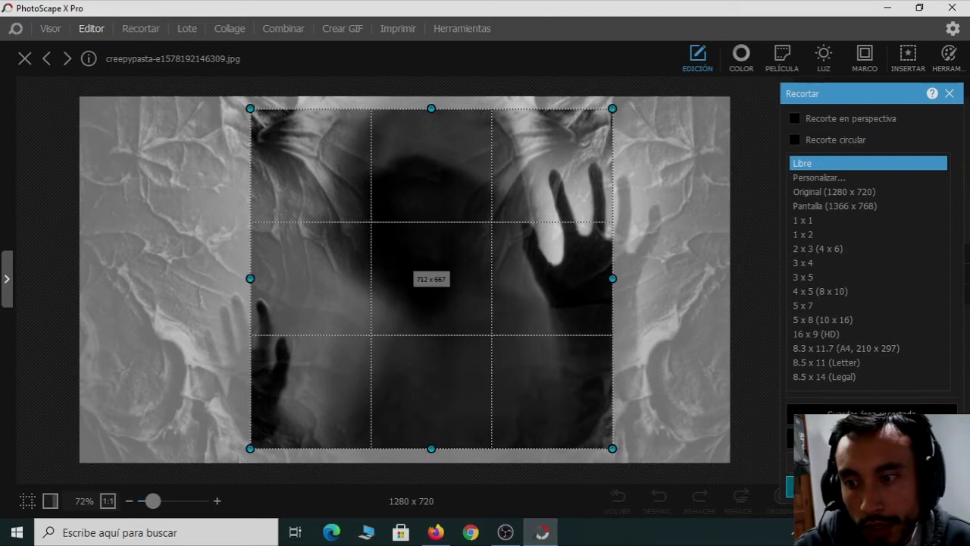
click(830, 486)
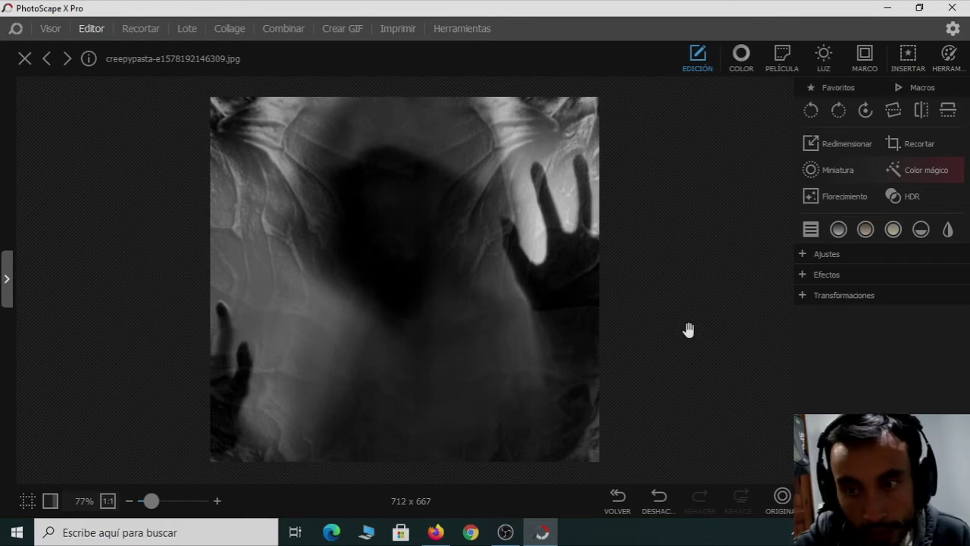
key(ctrl+z)
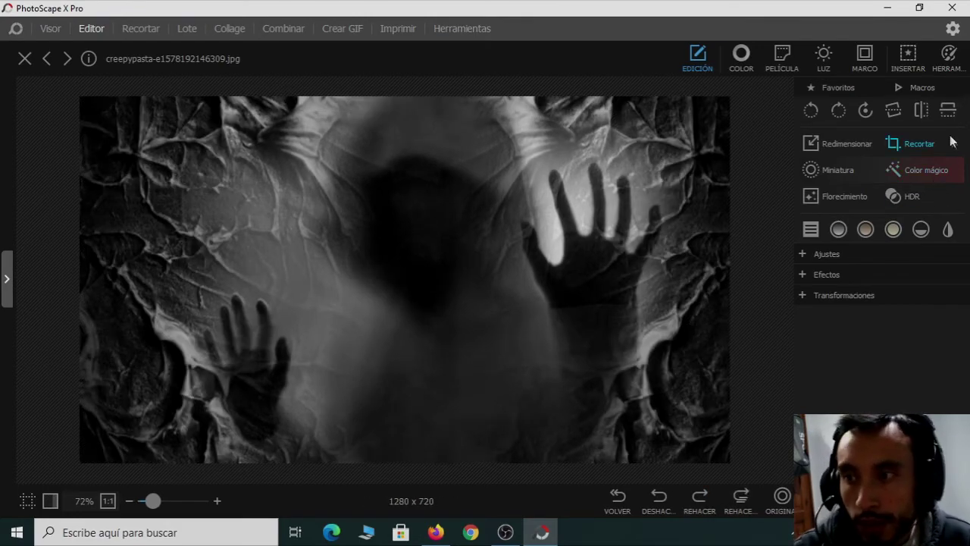
click(837, 170)
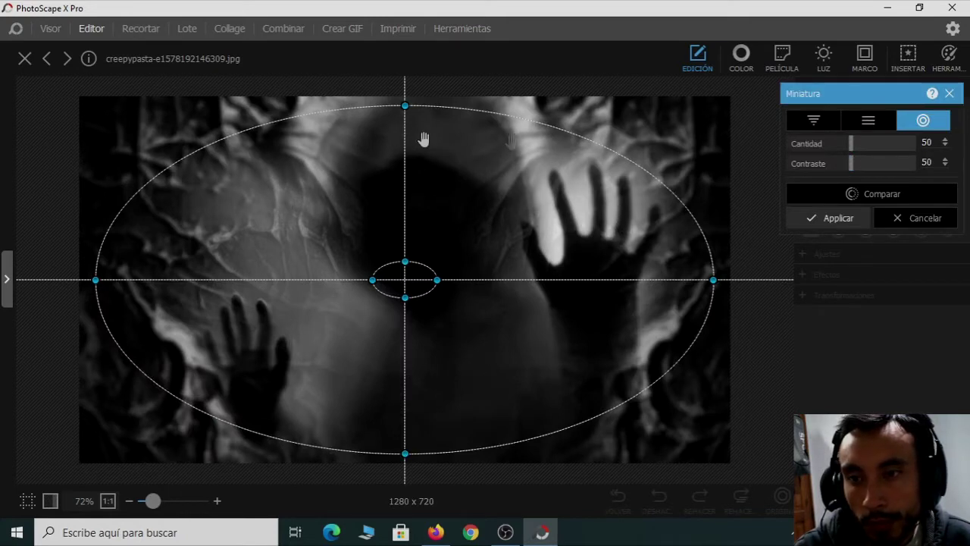
click(926, 218)
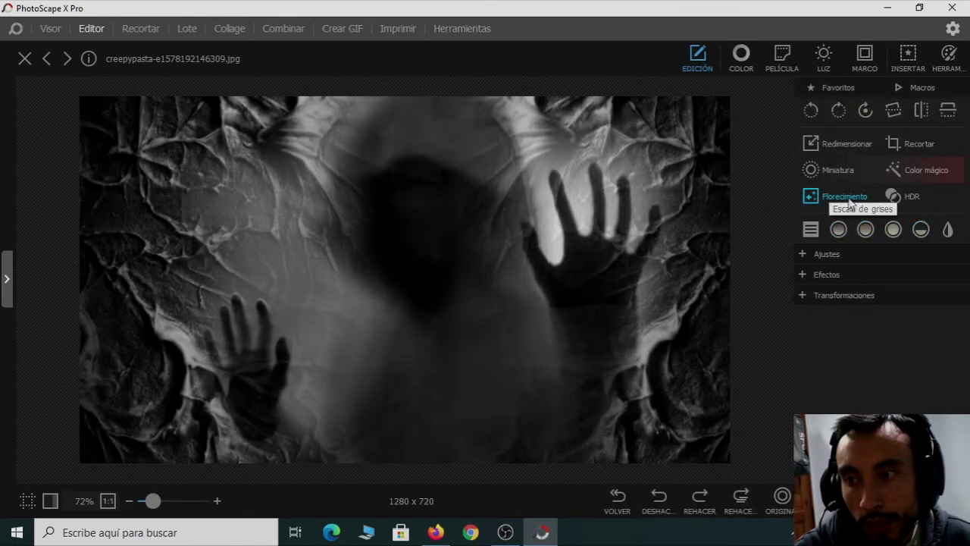
Apply the Bloom (Florecimiento) effect with all values at 50, and HDR with amount 50, radius 100 and intensity 50.
click(844, 195)
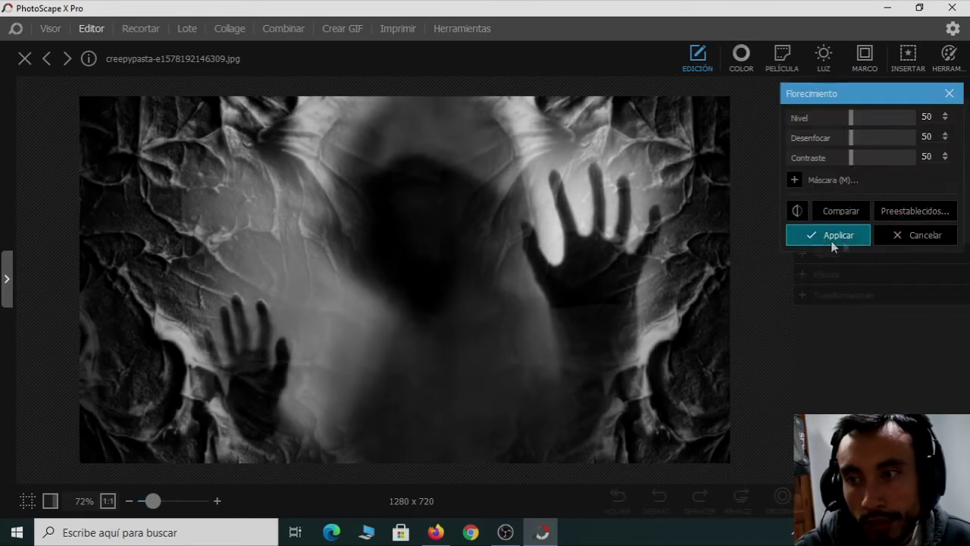
click(797, 234)
click(894, 197)
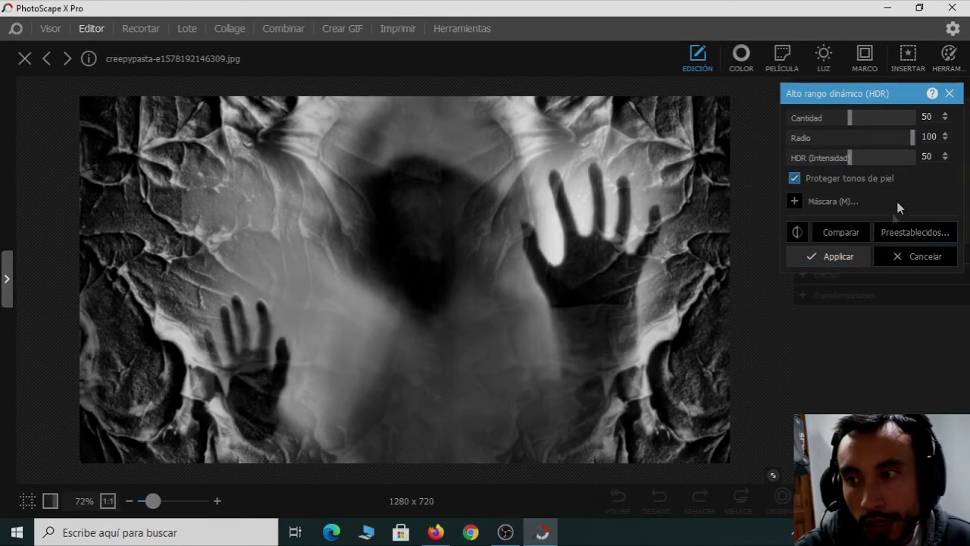
click(847, 261)
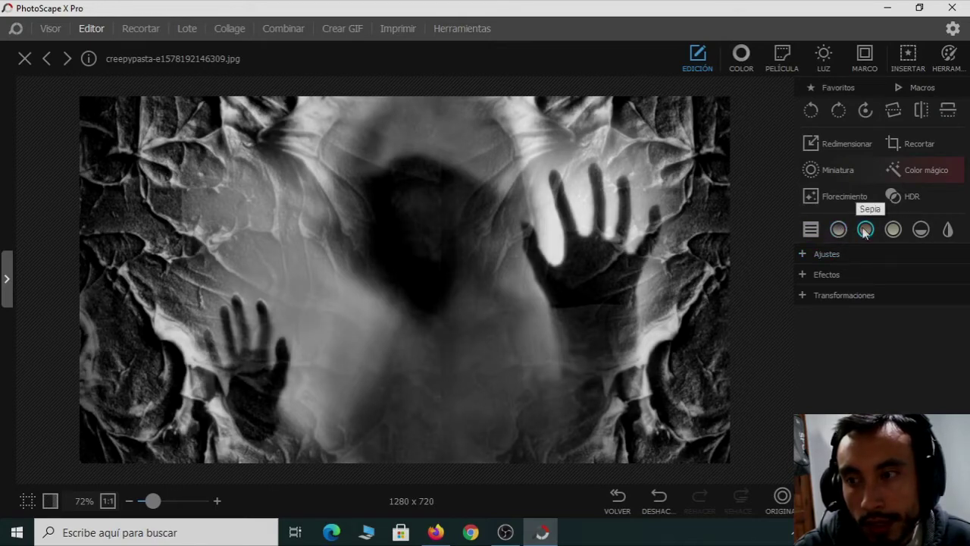
Try the yellowish tone, black-and-white (Blanco y negro), negative (Negativo) and grayscale (Escala de grises) filters on the image.
click(895, 230)
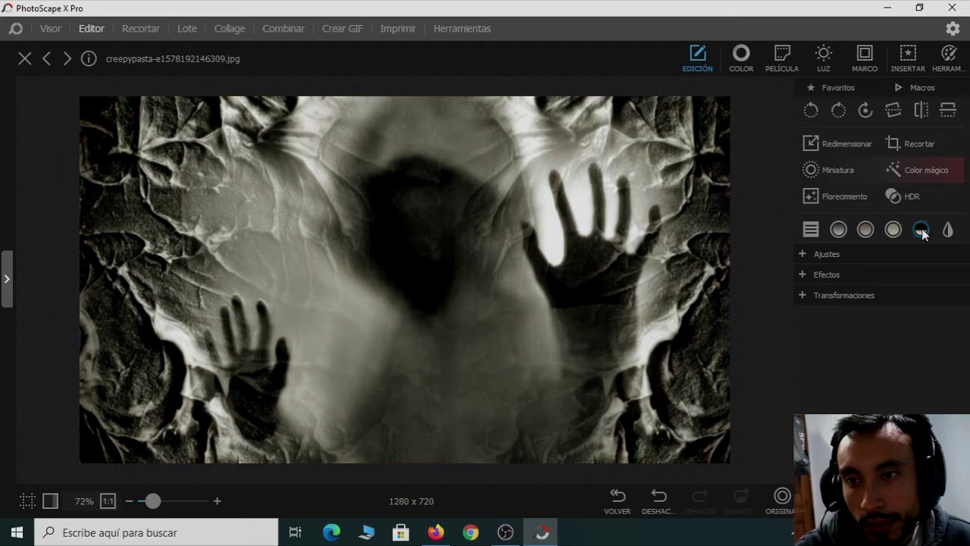
click(921, 229)
click(948, 230)
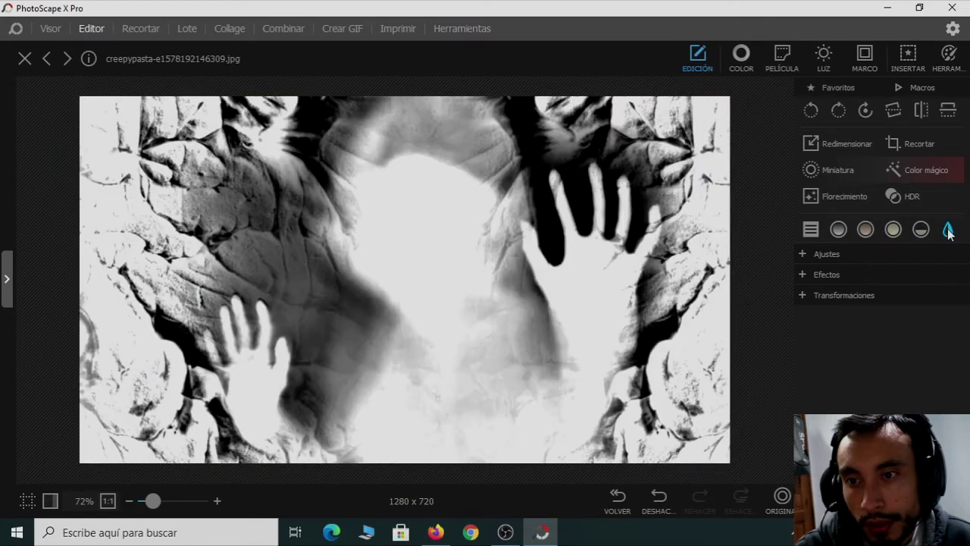
click(821, 254)
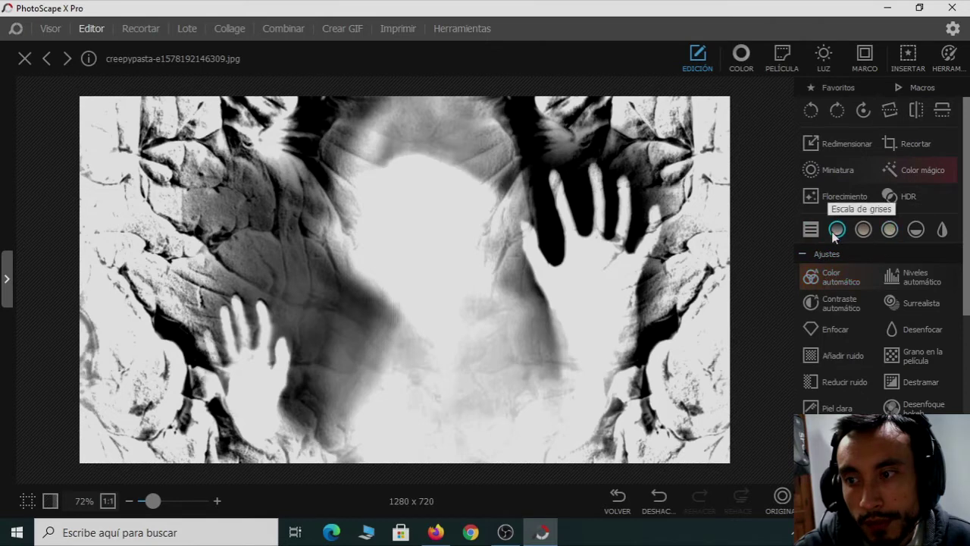
click(837, 230)
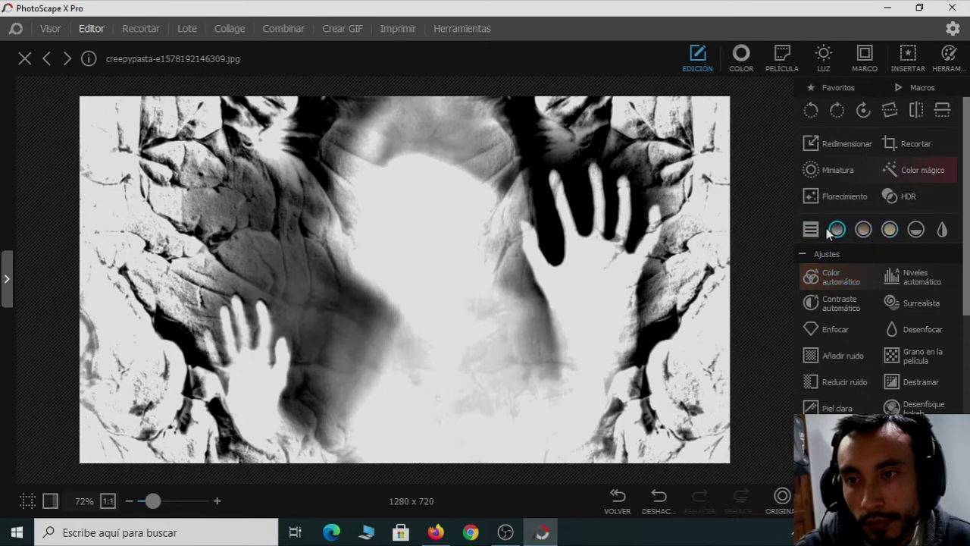
Undo the trial tone filters on the image, including the negative.
key(ctrl+z)
key(ctrl+z)
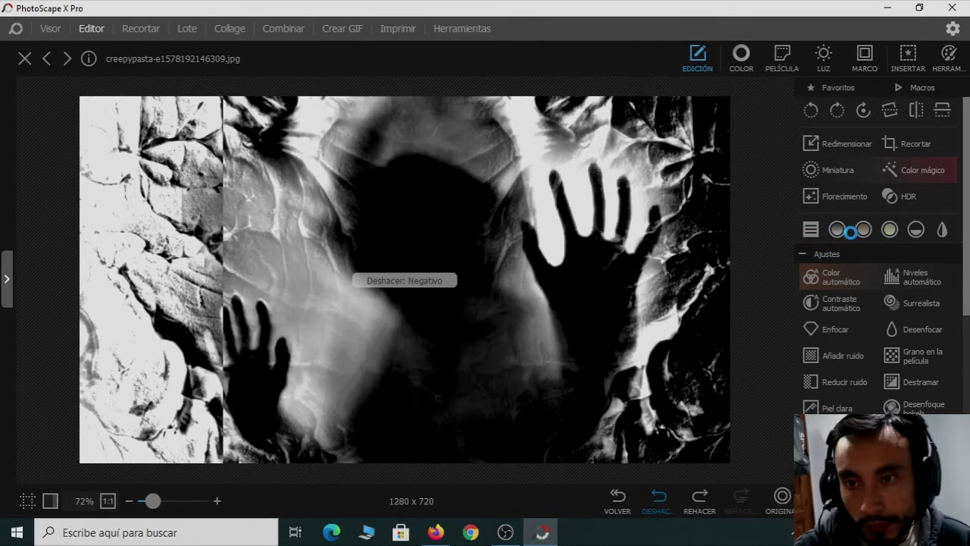
key(ctrl+z)
key(ctrl+z)
key(ctrl+z)
key(ctrl+z)
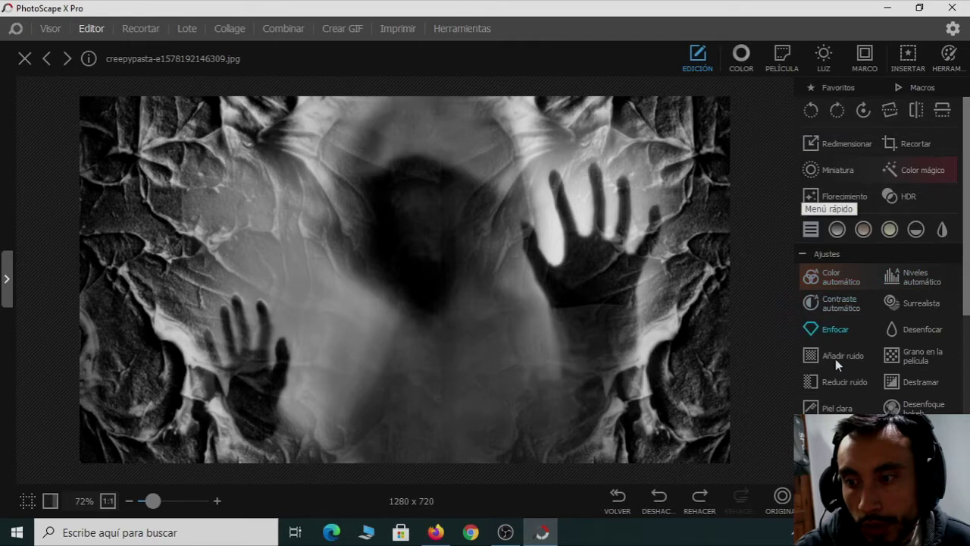
Revert the image to its original, redo the edits through HDR, and undo back to the 1280 x 720 version without HDR.
click(616, 498)
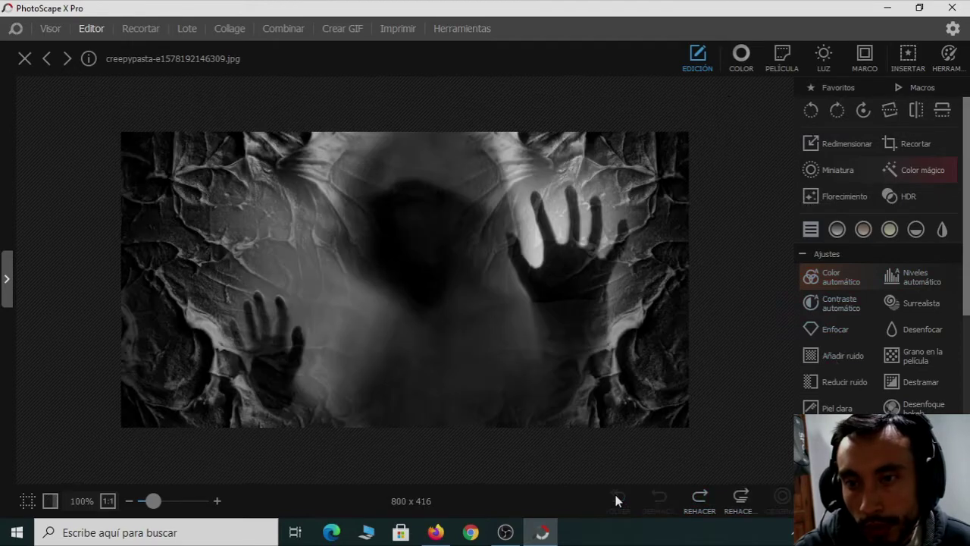
click(700, 496)
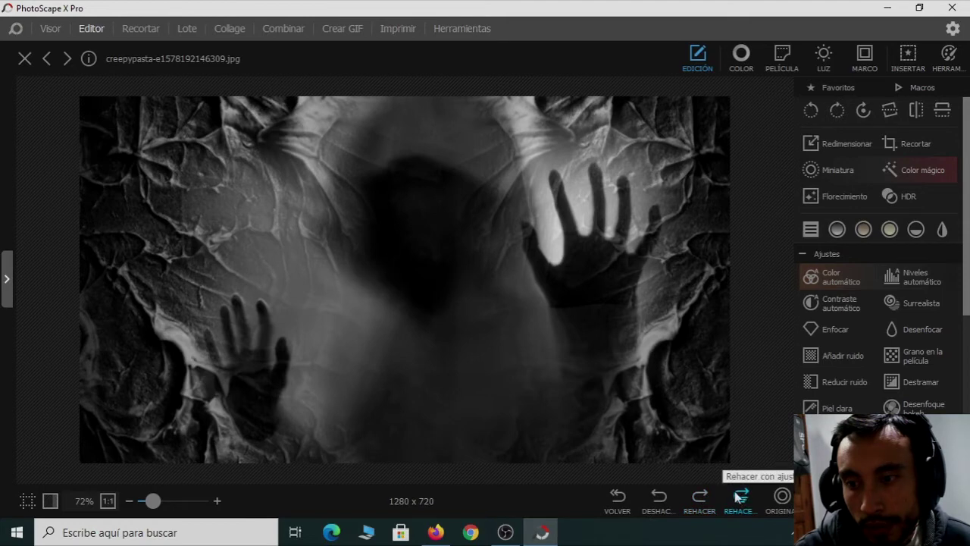
click(699, 497)
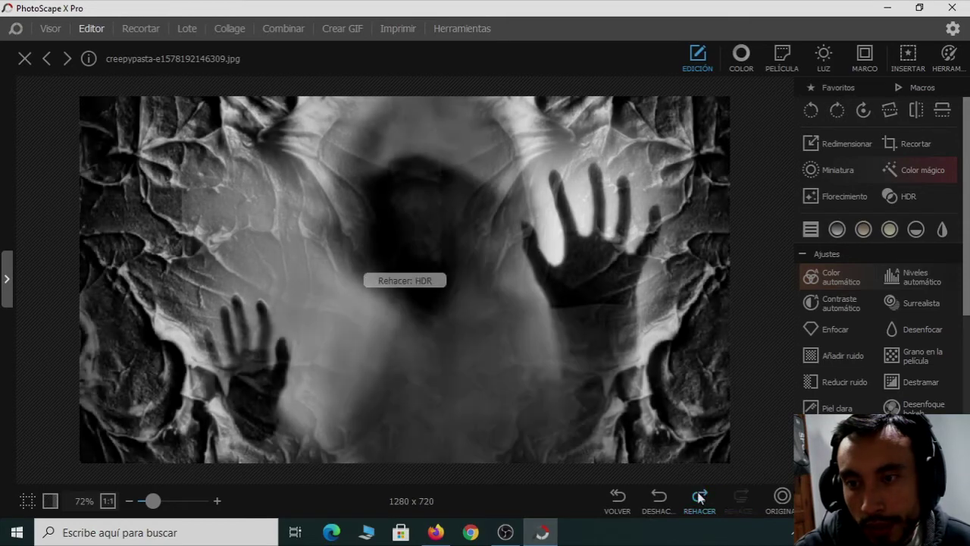
click(656, 497)
click(656, 497)
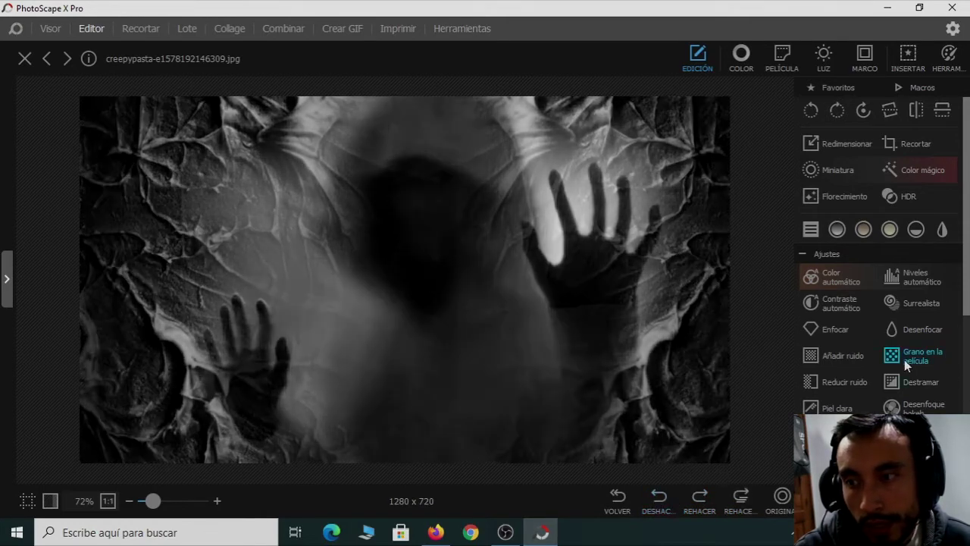
Preview bokeh blur (Desenfoque bokeh), descreen (Destramar) and film grain (Grano en la película) on the image, cancelling each one.
click(834, 356)
click(909, 305)
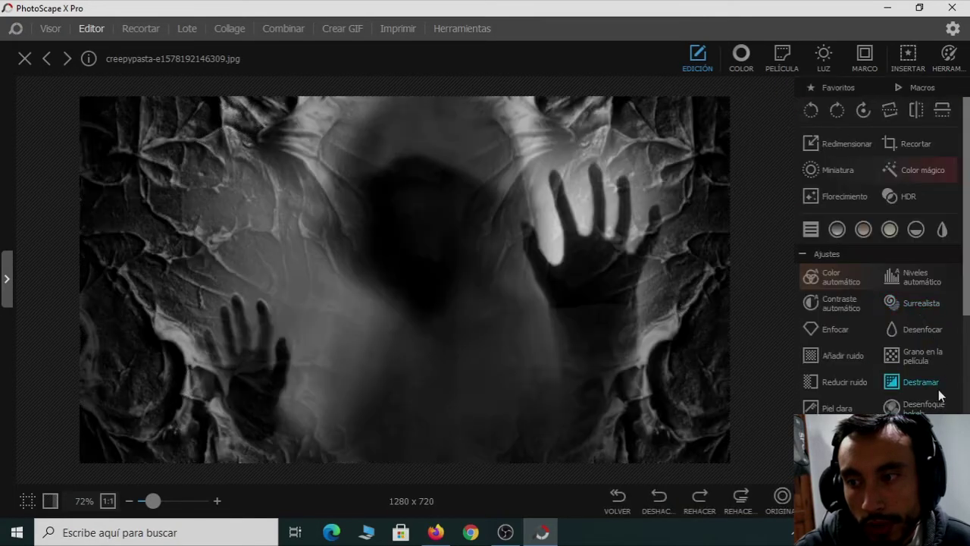
click(919, 408)
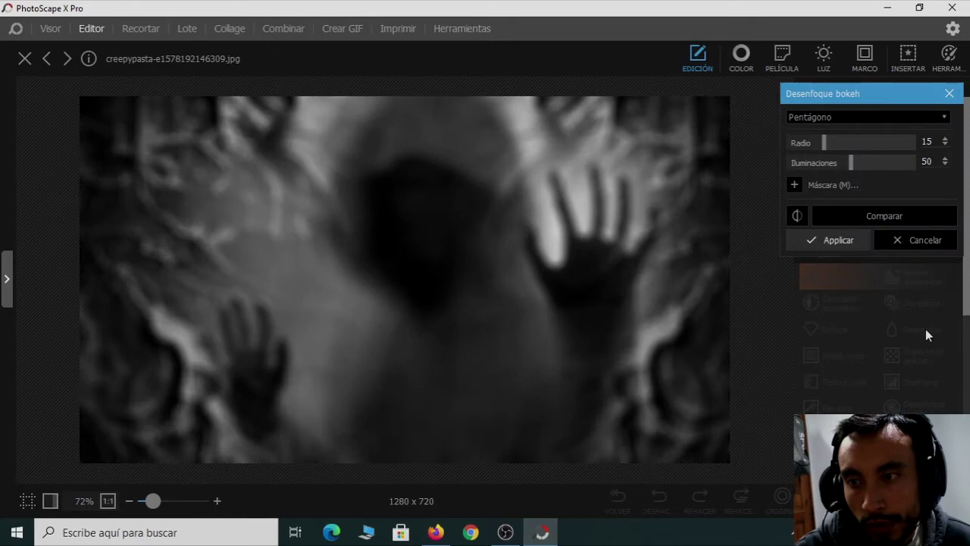
click(915, 241)
click(899, 379)
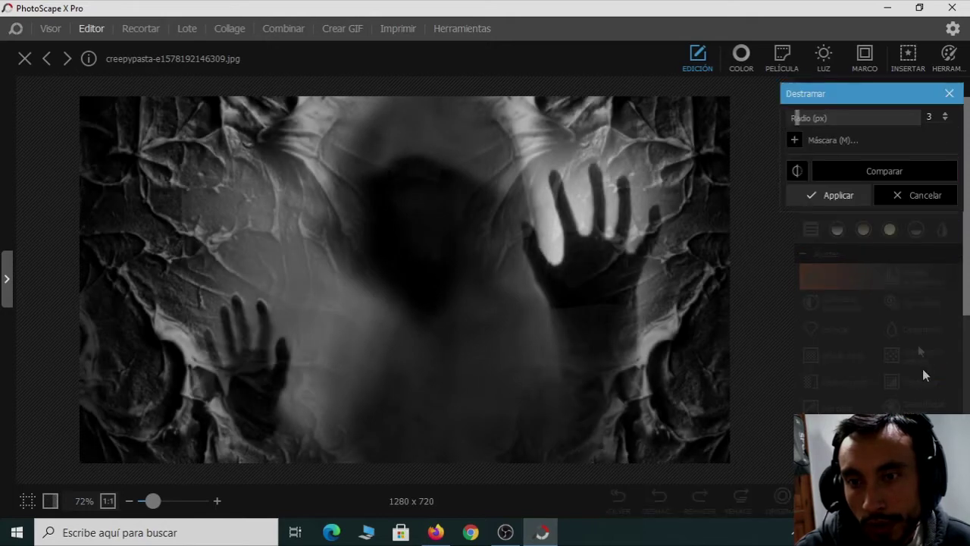
click(914, 195)
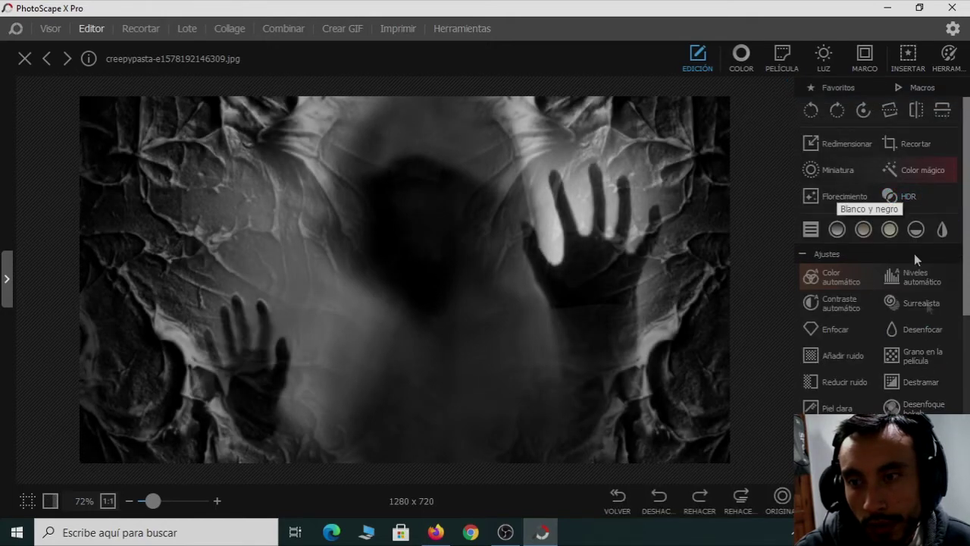
click(912, 354)
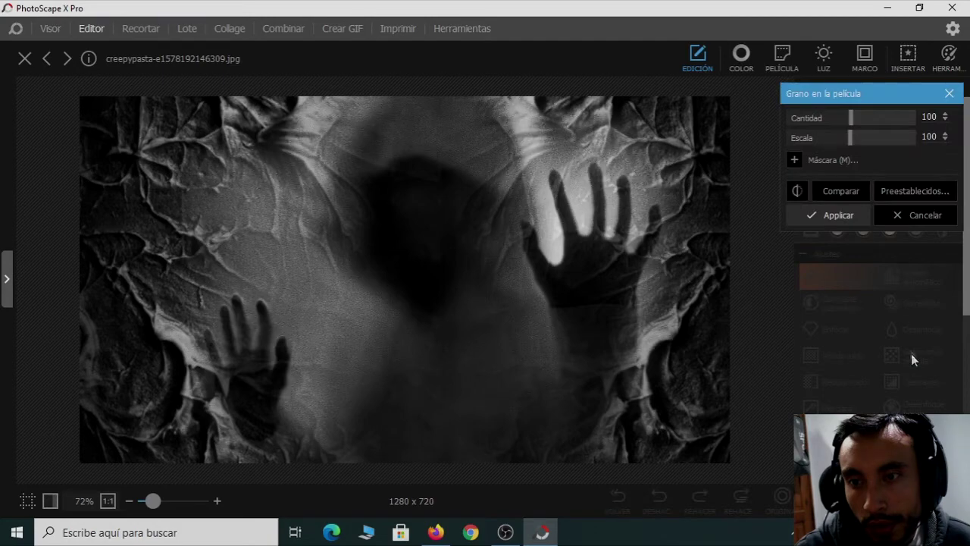
click(908, 217)
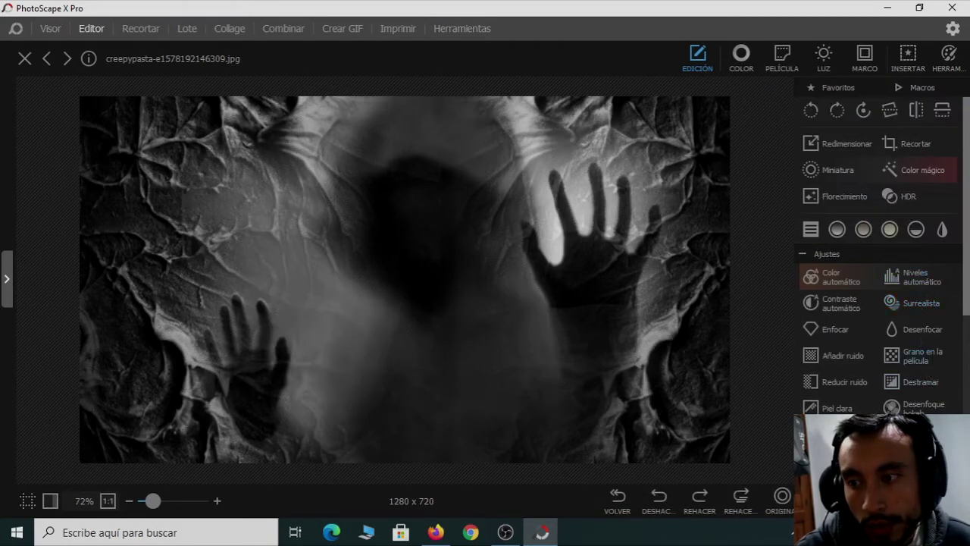
Apply the automatic color (Color automático) and automatic contrast (Contraste automático) adjustments to the image.
click(834, 277)
click(846, 276)
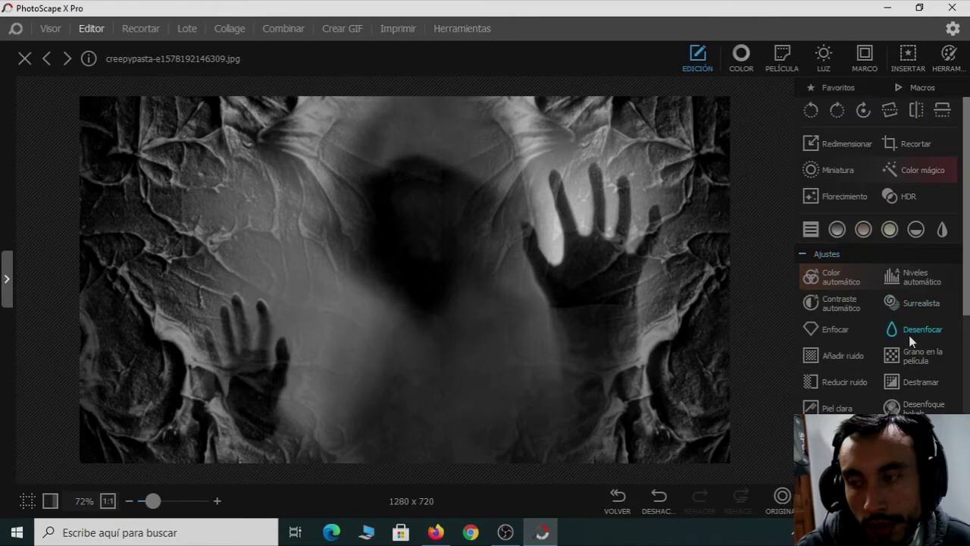
click(836, 305)
click(833, 196)
Preview the Cellophane effect (Celofán) at amount 50 without applying it, and apply Lápiz de color diluido with amount 100.
scroll(887, 386, down, 3)
scroll(888, 407, down, 3)
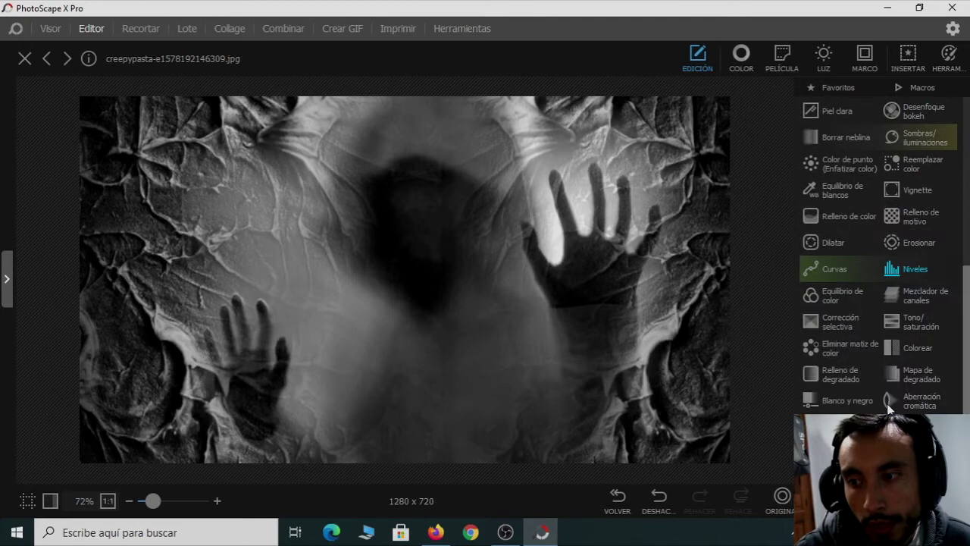
scroll(866, 227, up, 3)
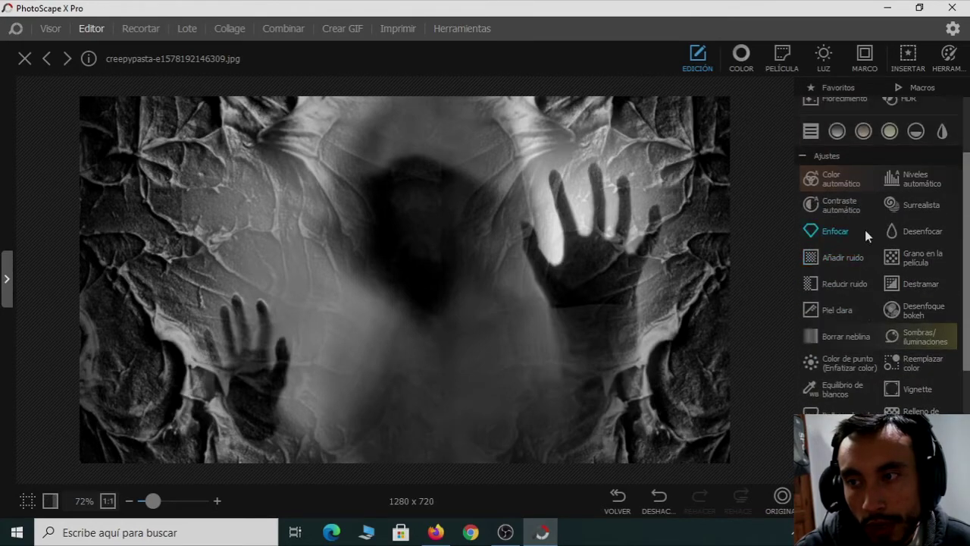
scroll(865, 230, down, 4)
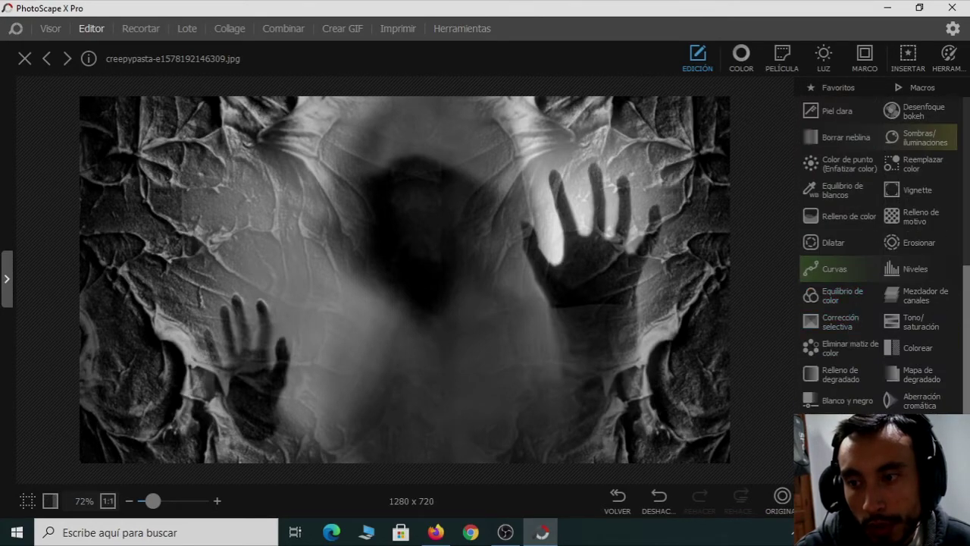
scroll(924, 389, down, 3)
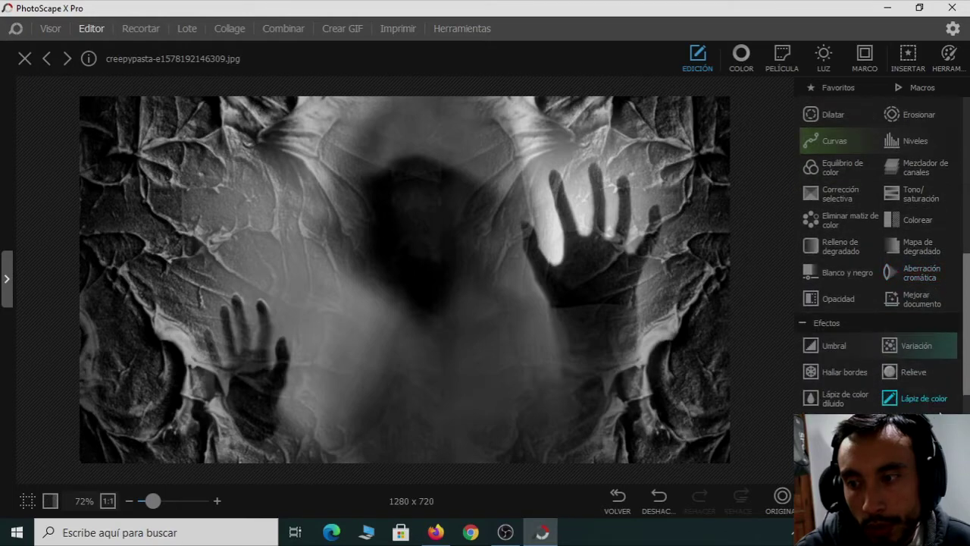
click(909, 410)
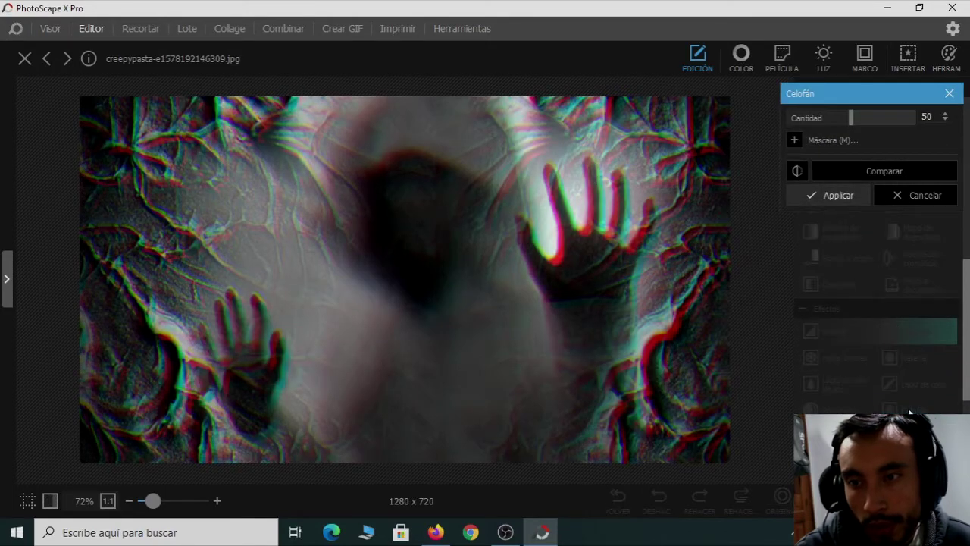
click(850, 199)
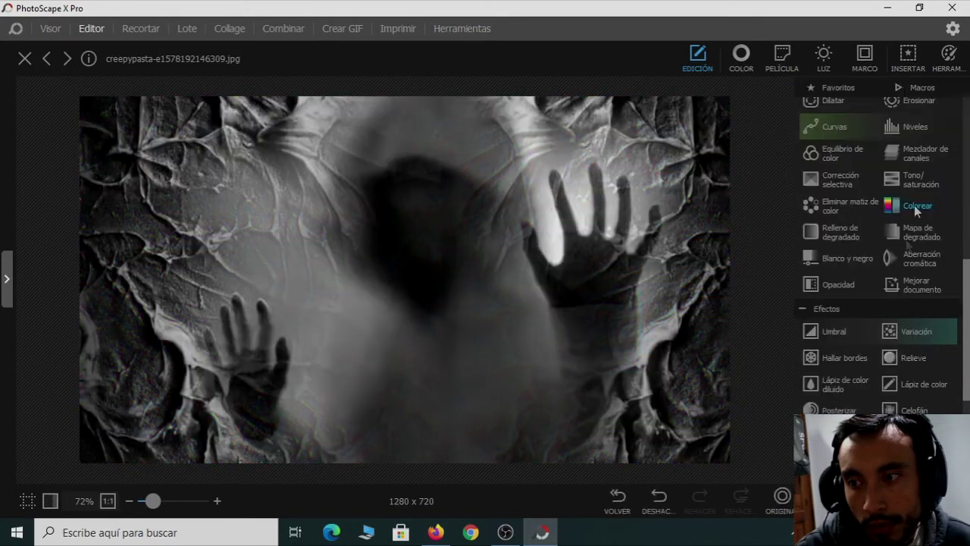
click(837, 386)
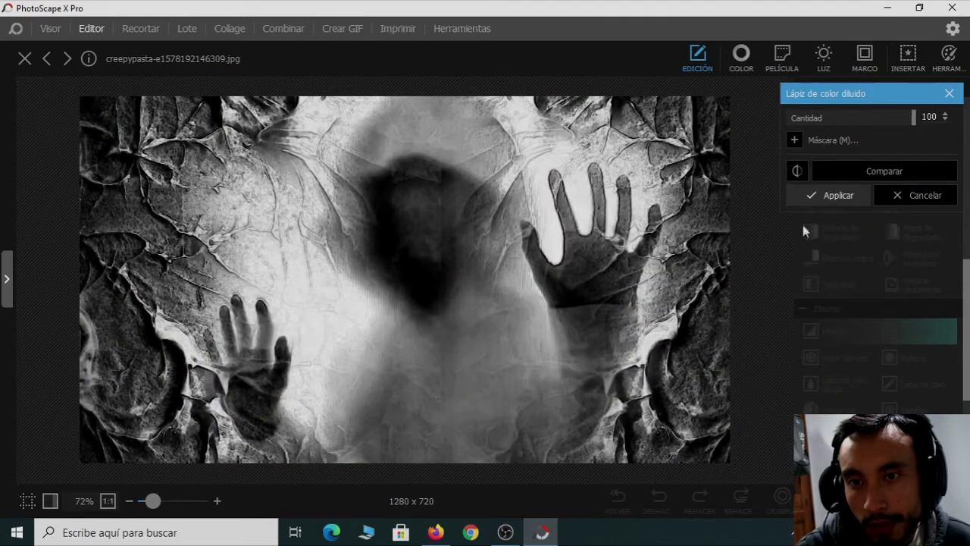
click(816, 199)
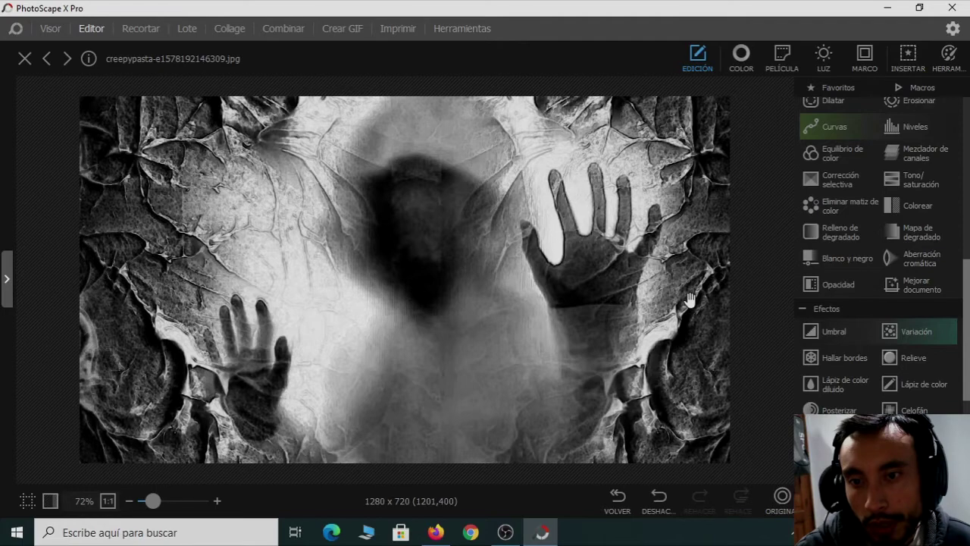
Darken the image by setting Oscurecer to 84 in the color adjustments.
scroll(922, 326, up, 10)
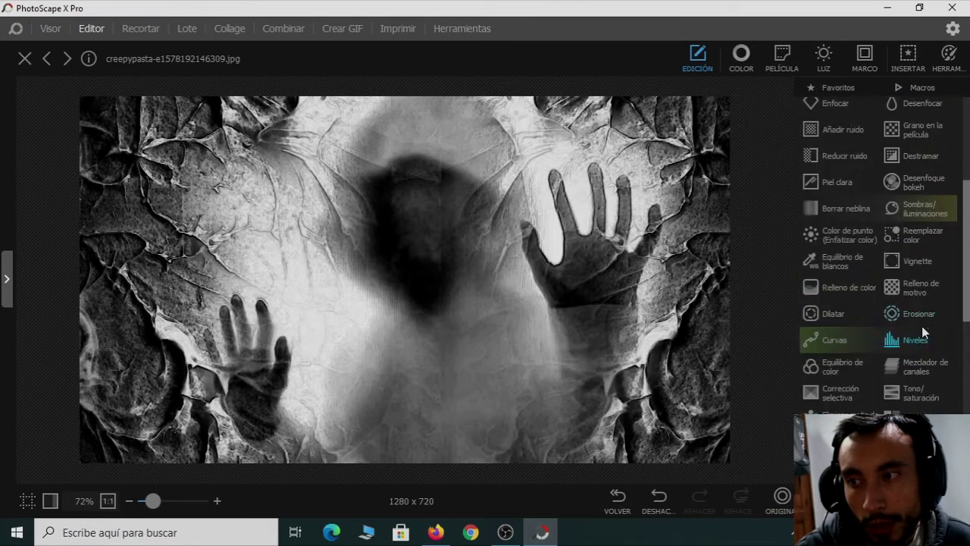
click(746, 60)
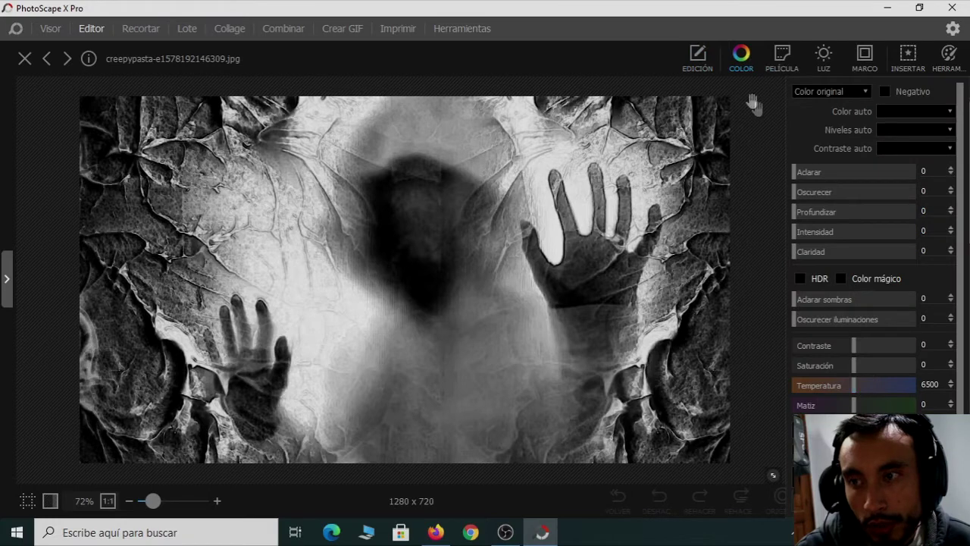
drag(795, 196, 836, 198)
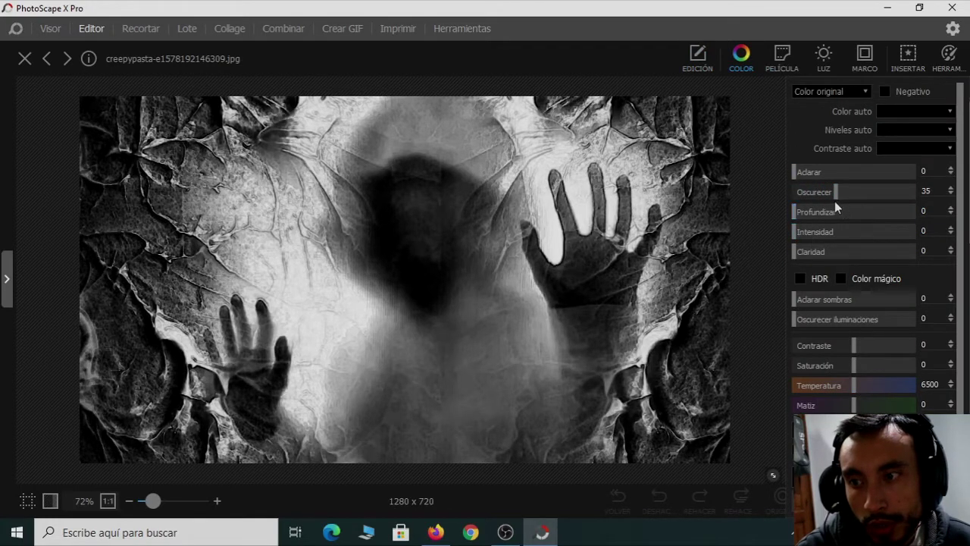
drag(835, 199, 894, 199)
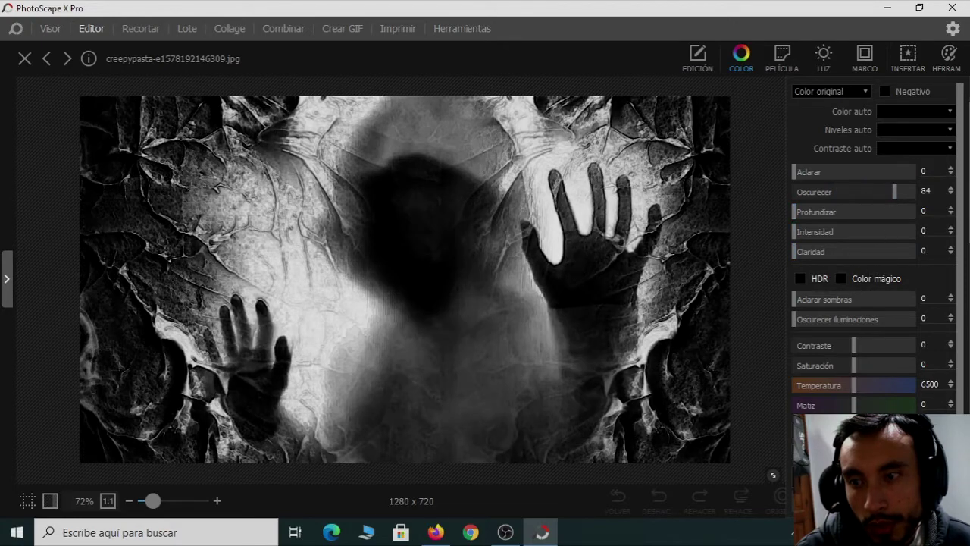
click(697, 57)
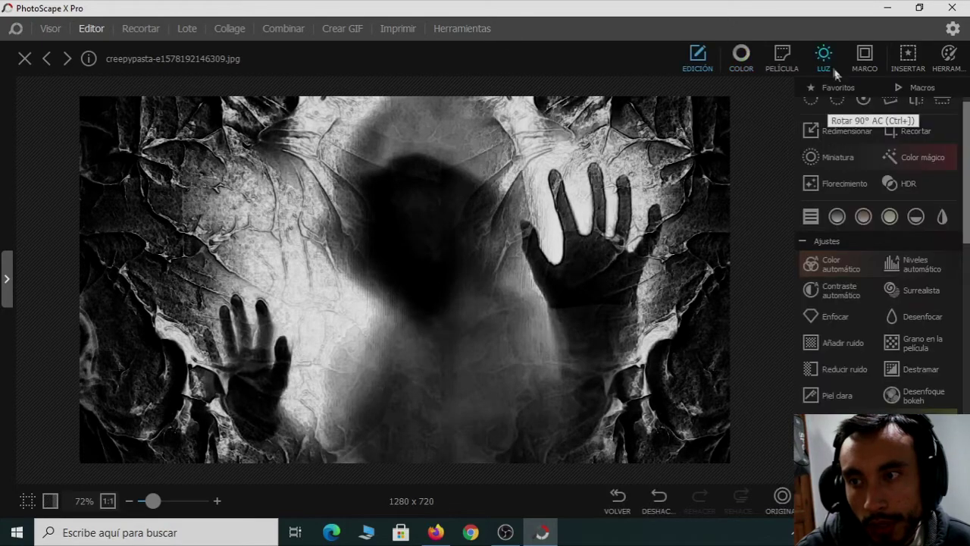
Preview several presets of the first light leak set (Fugas de luz 1), including 003, 005 and 011, without applying any.
click(782, 58)
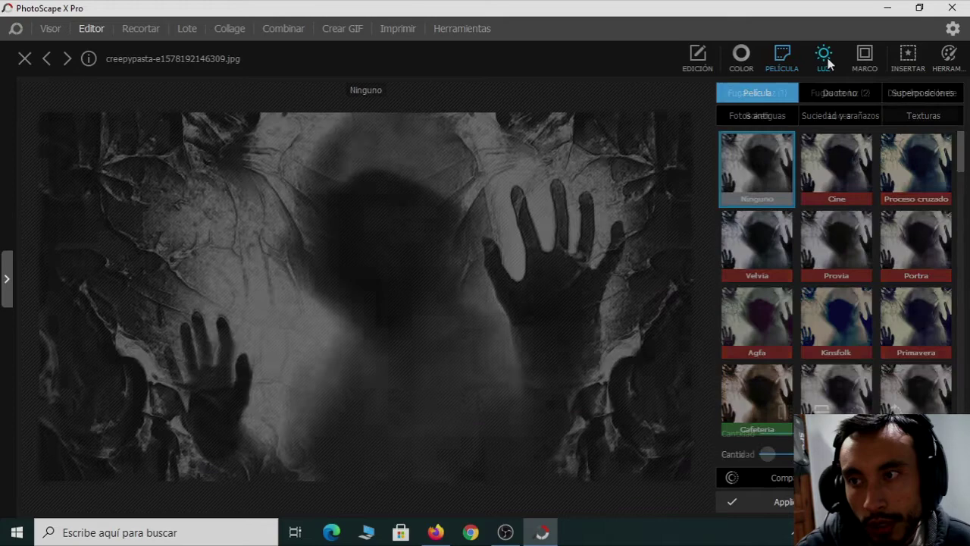
click(824, 57)
click(916, 198)
click(919, 251)
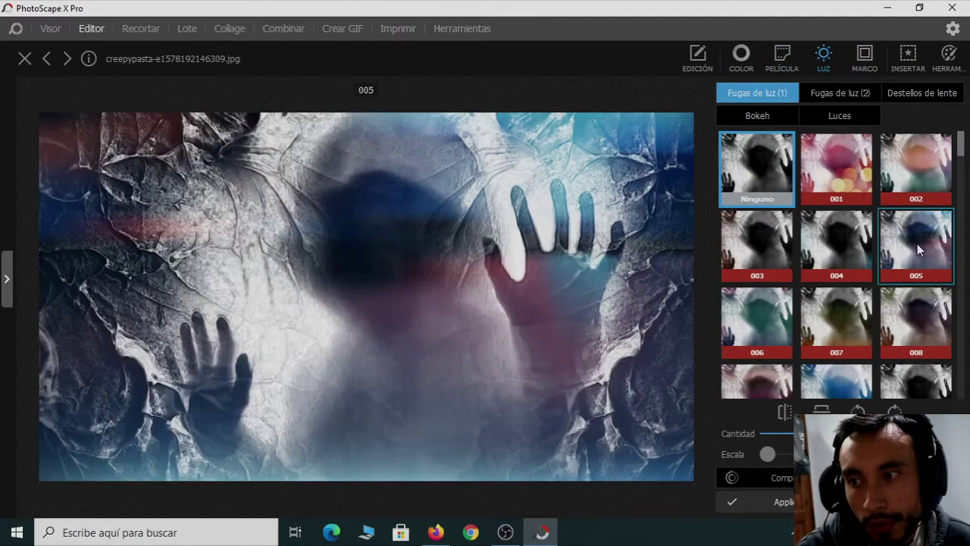
click(917, 318)
click(932, 391)
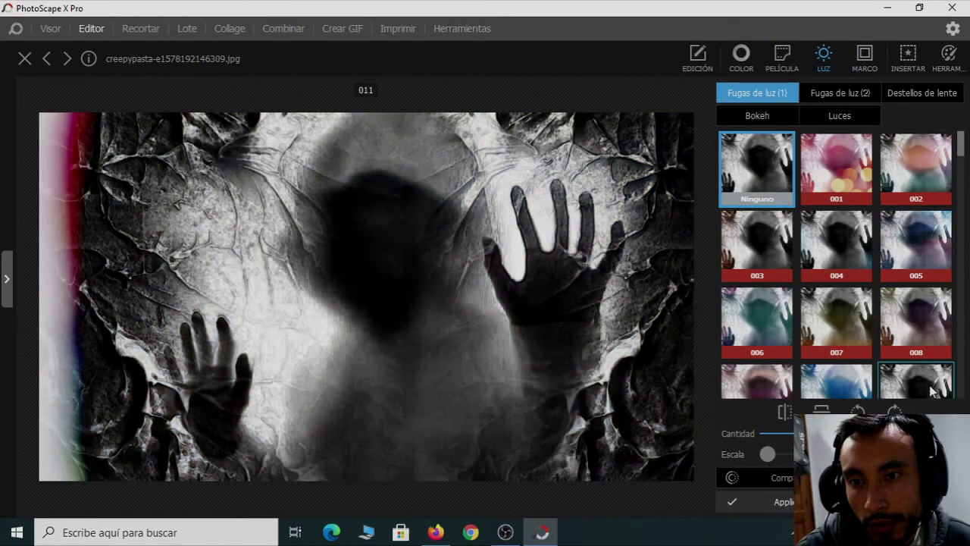
click(917, 247)
click(917, 168)
click(777, 252)
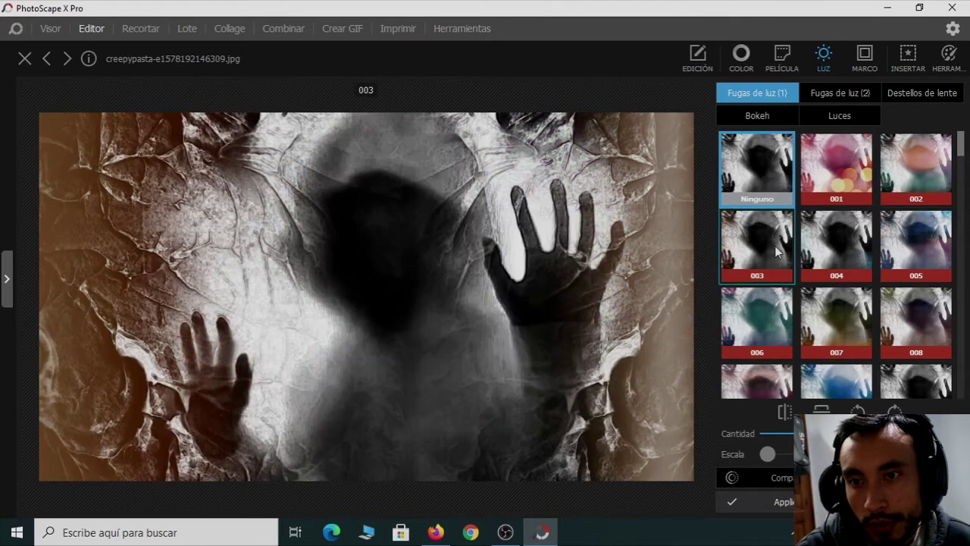
click(786, 193)
Apply the thin line frame with crossing corners from the Marcos frames to the image.
click(865, 57)
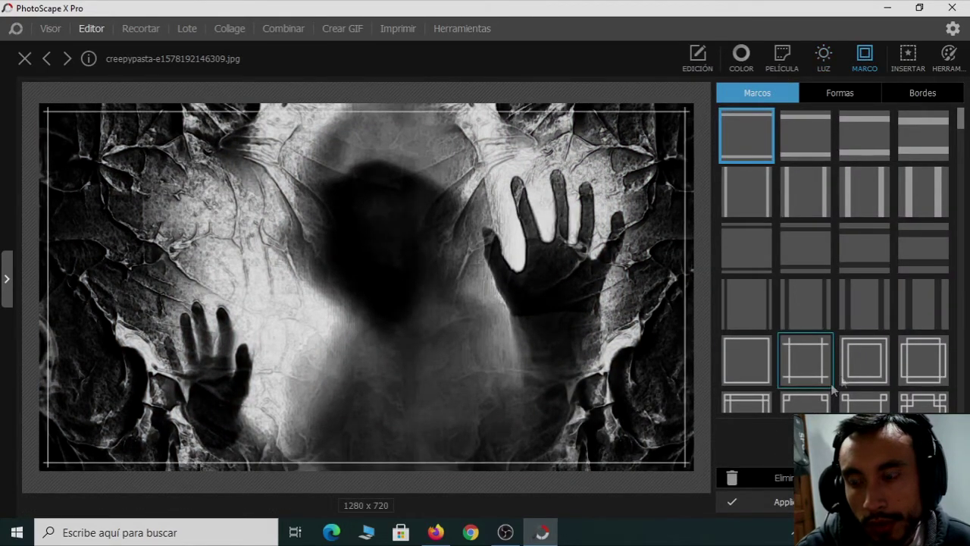
click(795, 361)
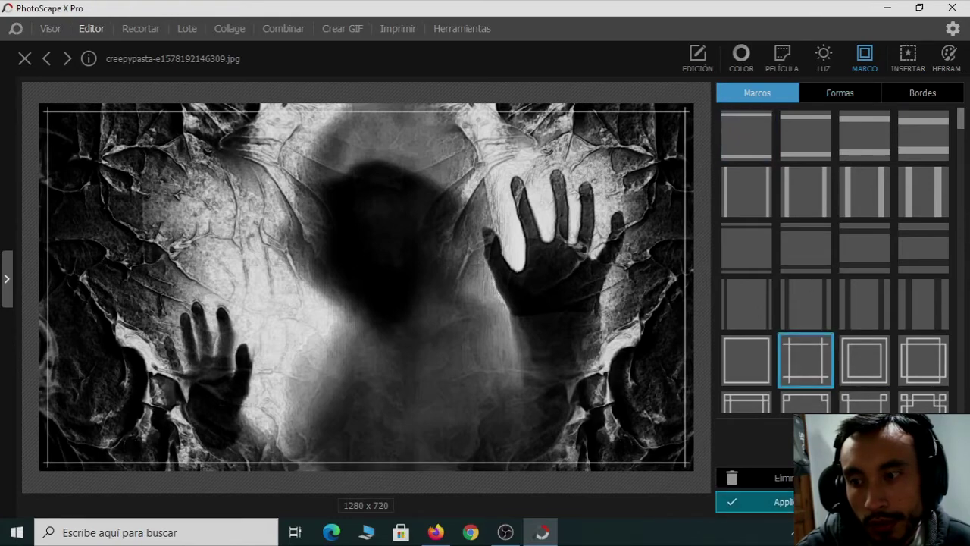
click(754, 502)
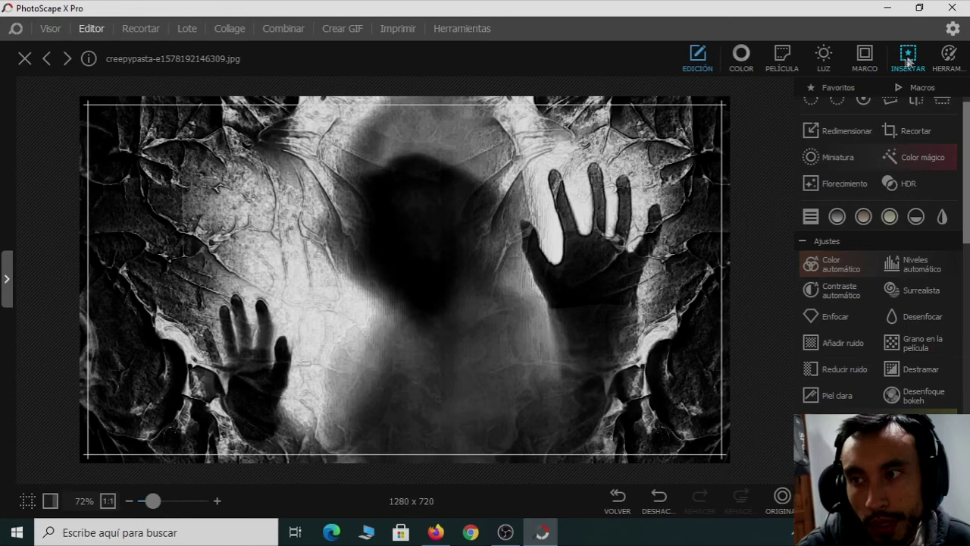
Insert an arrow (Flecha) running diagonally upward across the lower-left hand of the image.
click(909, 61)
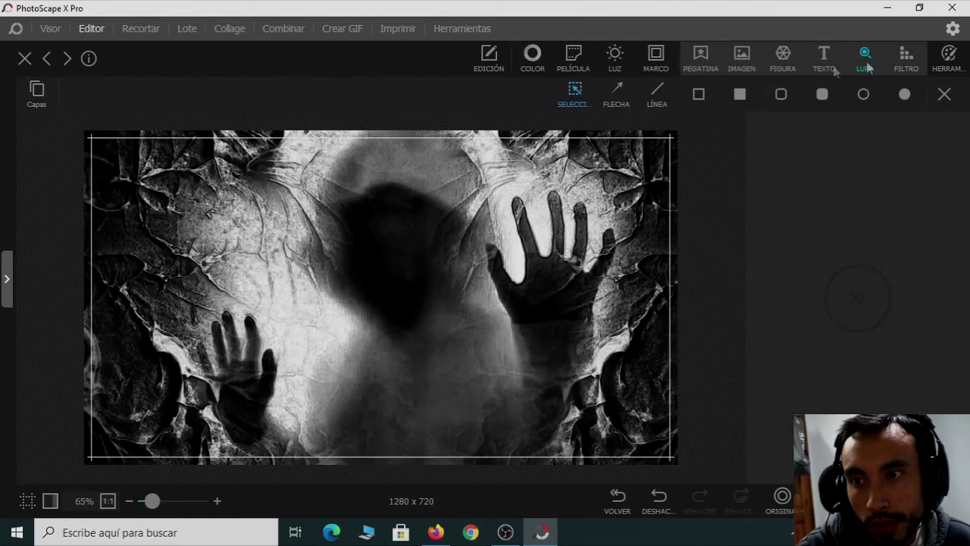
click(621, 89)
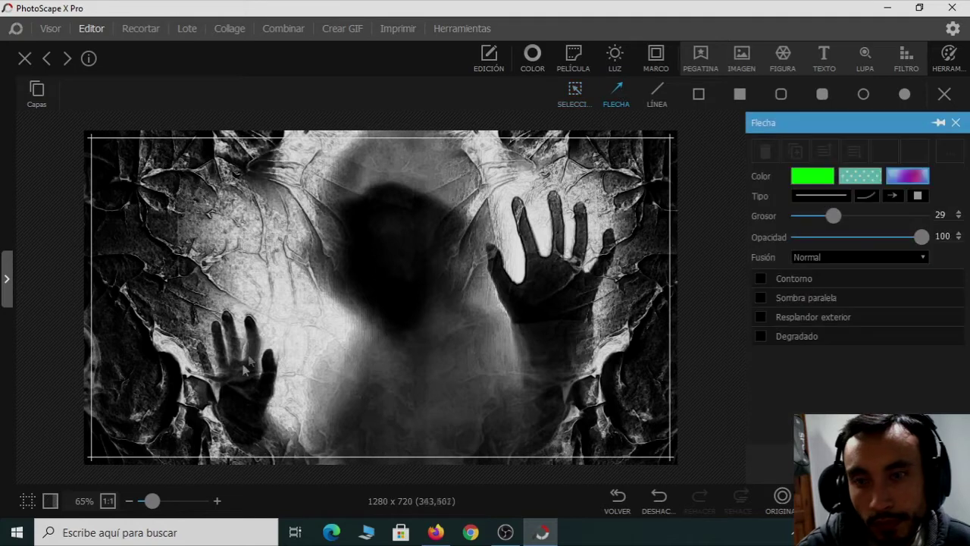
mouse_move(138, 405)
mouse_down()
mouse_move(243, 319)
mouse_move(312, 310)
mouse_up()
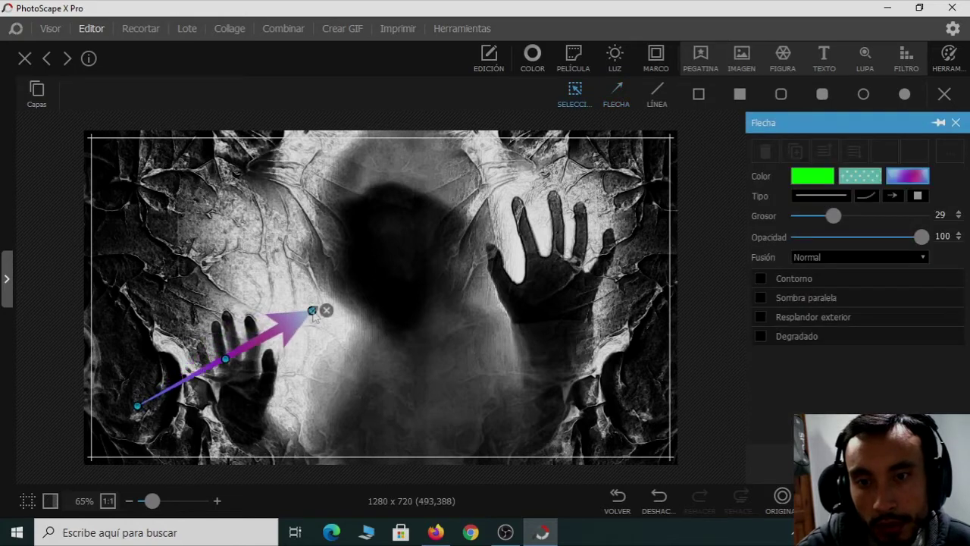
Change the arrow's color to red (#ffff0000).
click(815, 179)
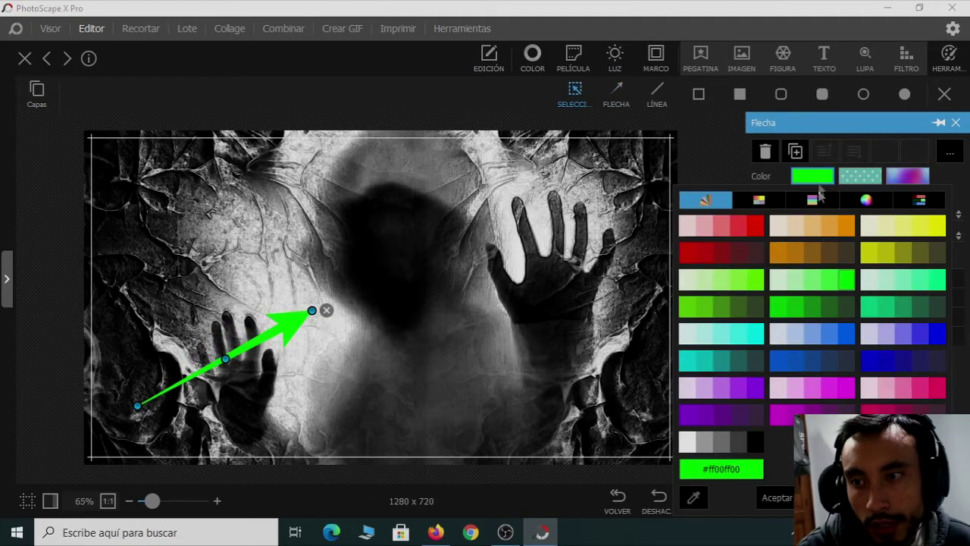
click(756, 442)
click(756, 225)
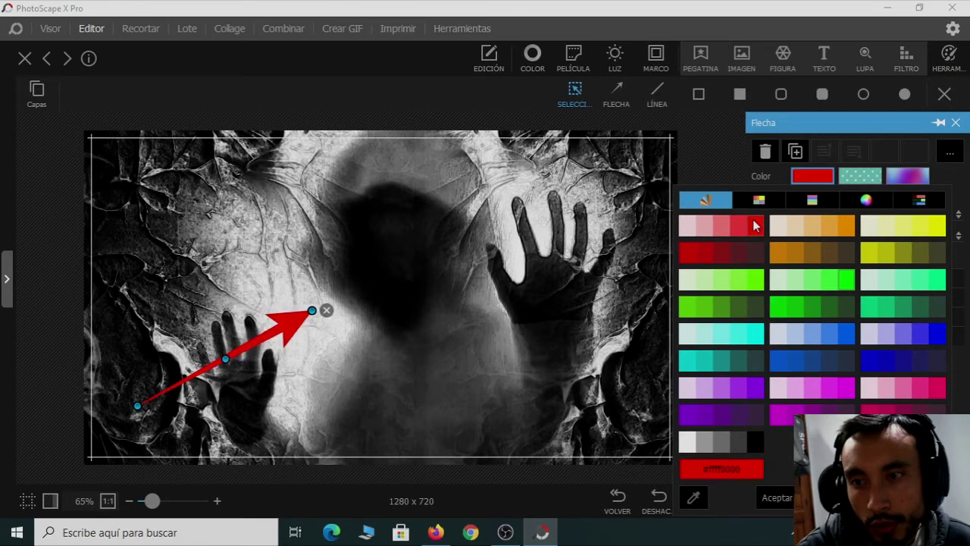
click(396, 285)
click(310, 317)
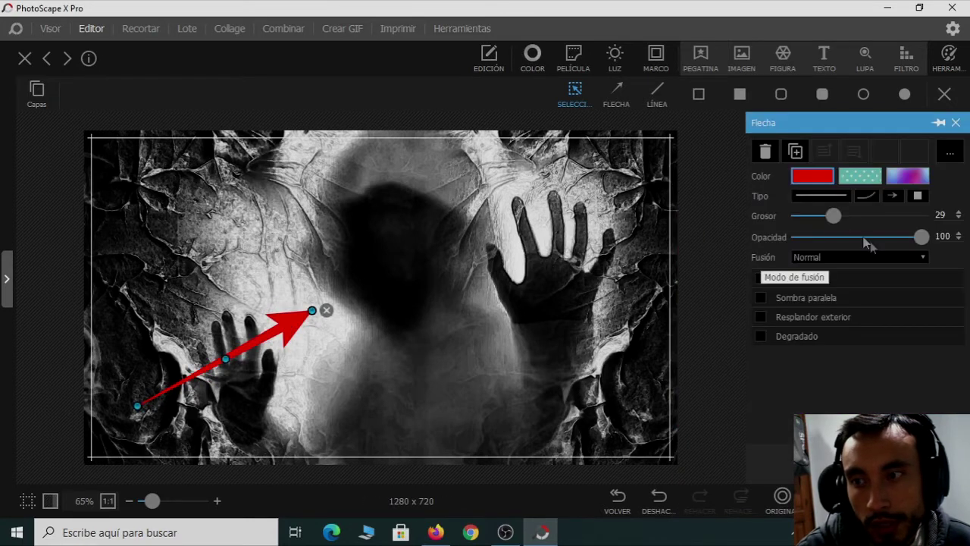
Set the arrow's thickness (Grosor) to 66 and keep its blend mode at Normal.
drag(834, 216, 949, 249)
click(924, 258)
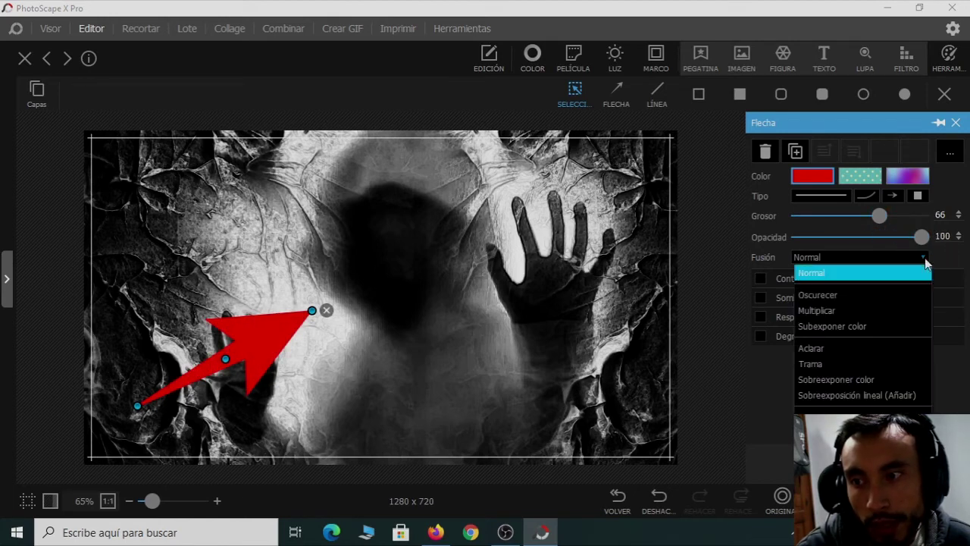
click(961, 265)
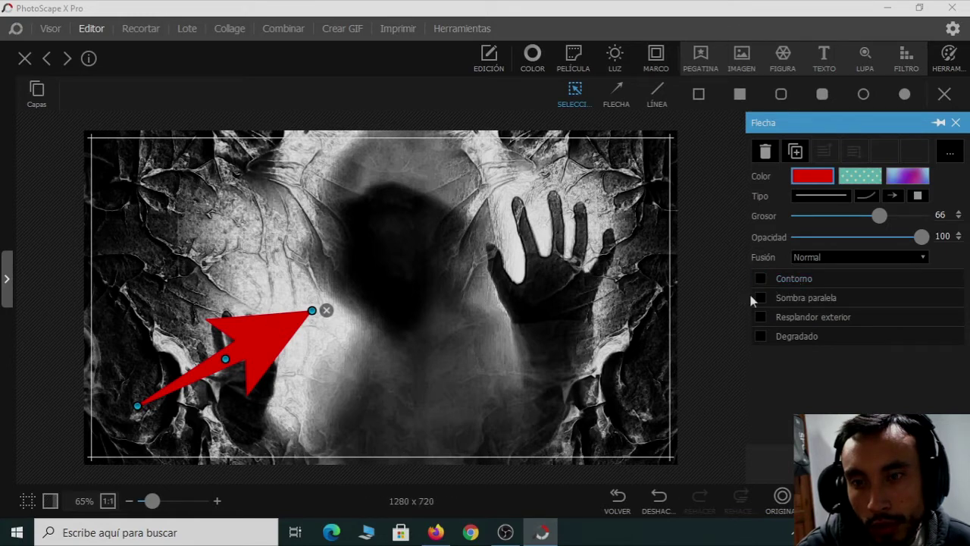
Add an outline (Contorno) to the arrow, color it dark gray and make it thinner.
click(761, 279)
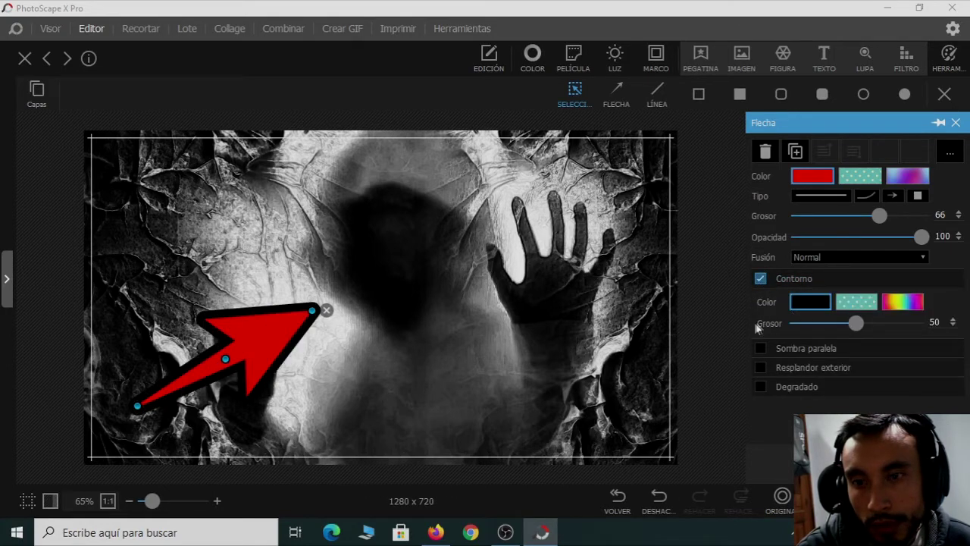
click(806, 305)
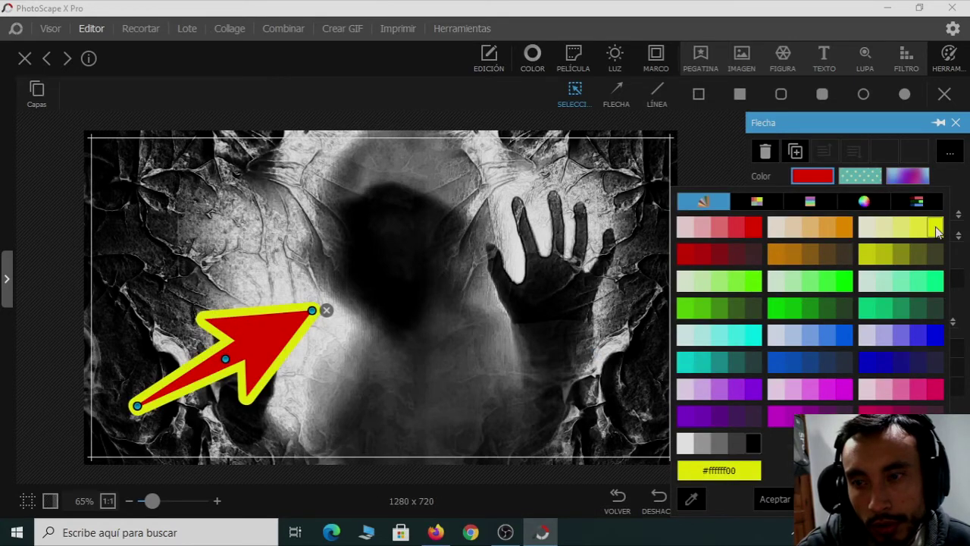
click(733, 439)
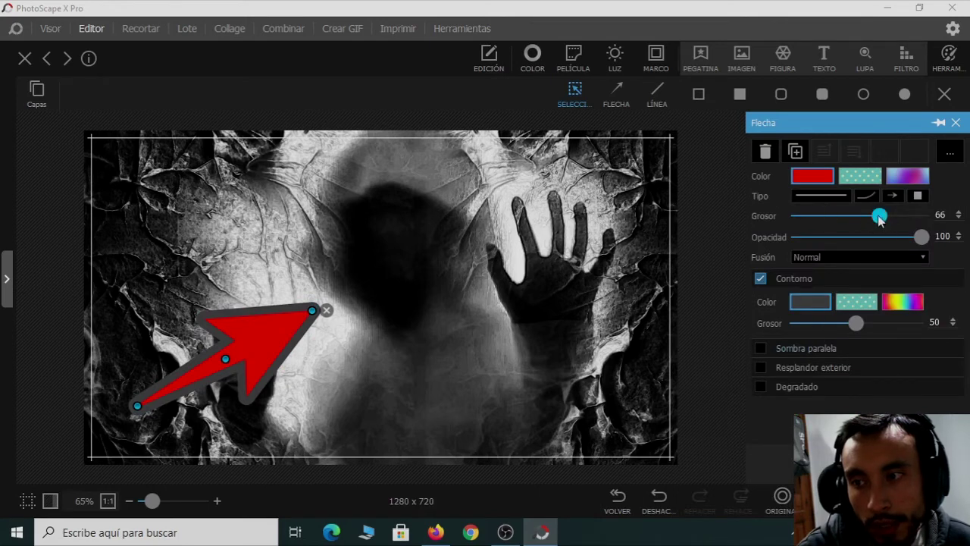
drag(856, 336, 811, 339)
Add a white drop shadow (Sombra paralela) to the arrow with distance 35 and blur 28.
click(761, 349)
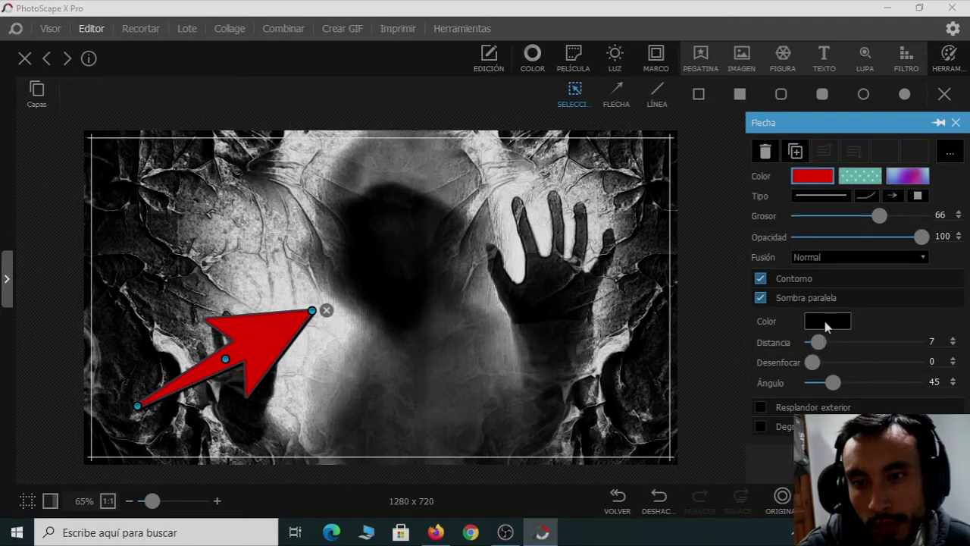
drag(820, 345, 852, 346)
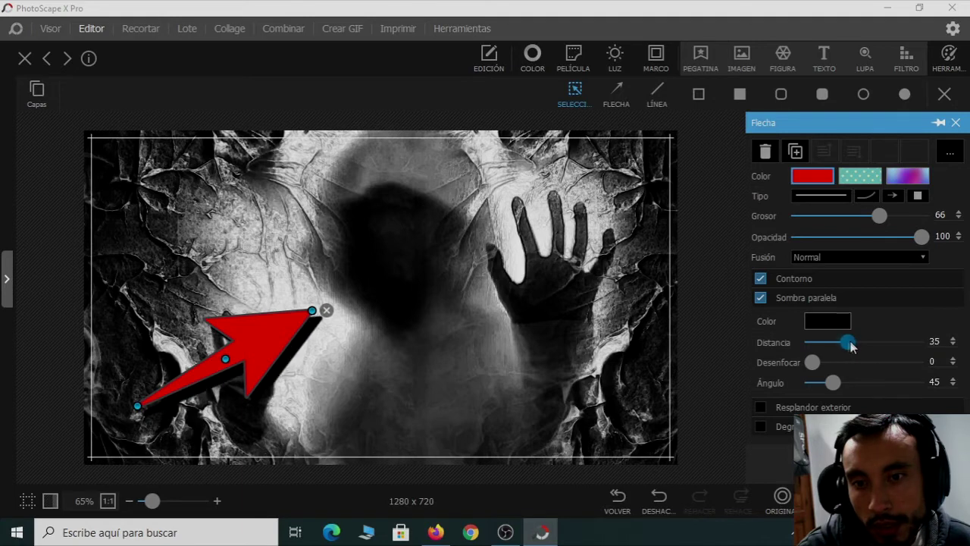
click(832, 326)
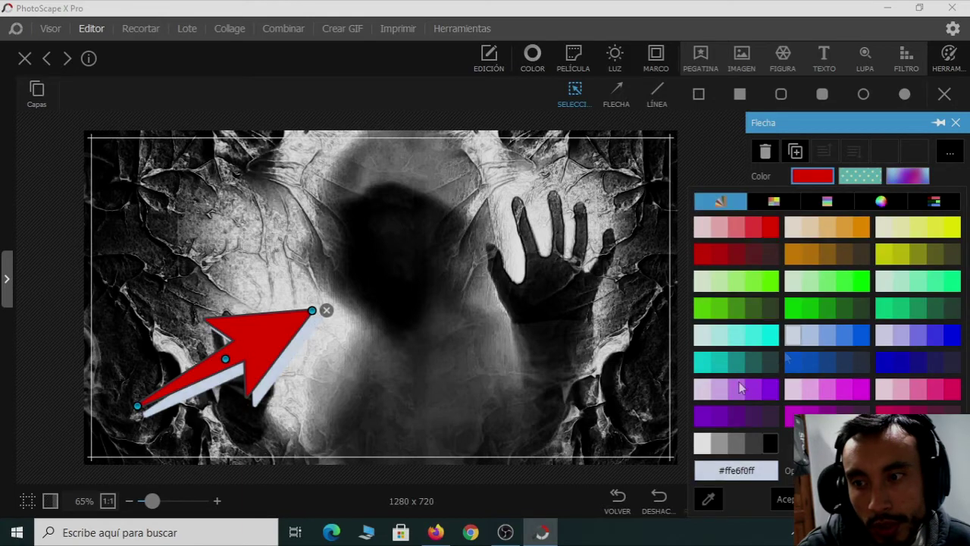
click(698, 447)
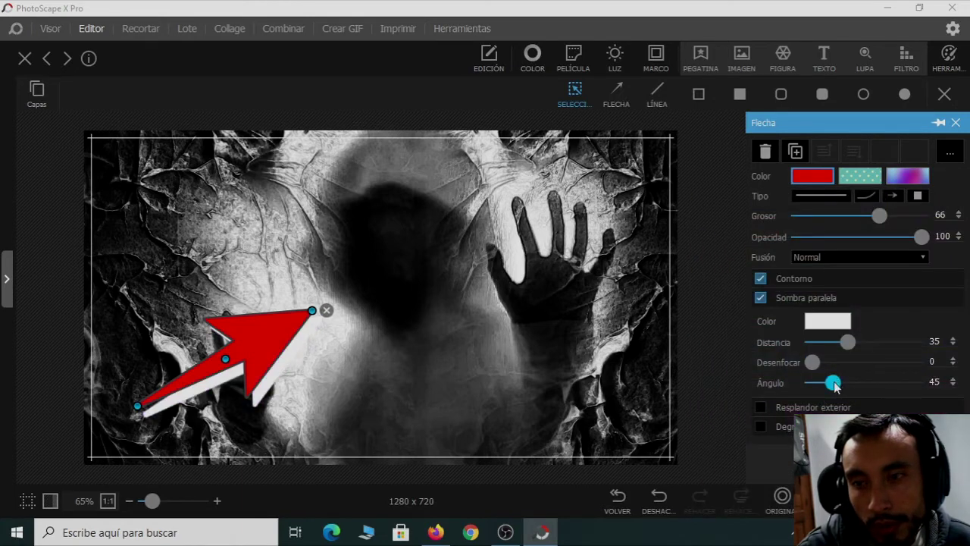
drag(812, 362, 845, 369)
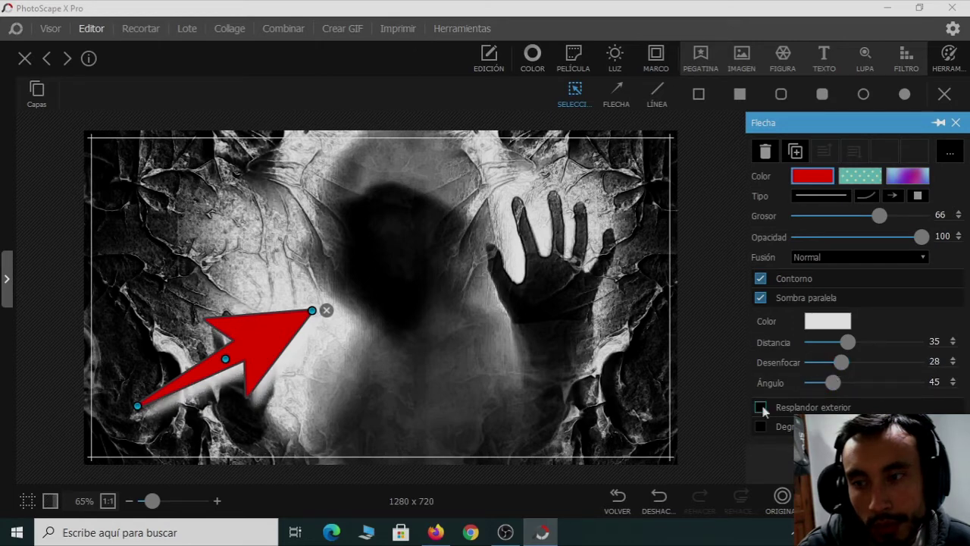
Replace the arrow's drop shadow with a white outer glow (Resplandor exterior) of thickness 34.
click(761, 408)
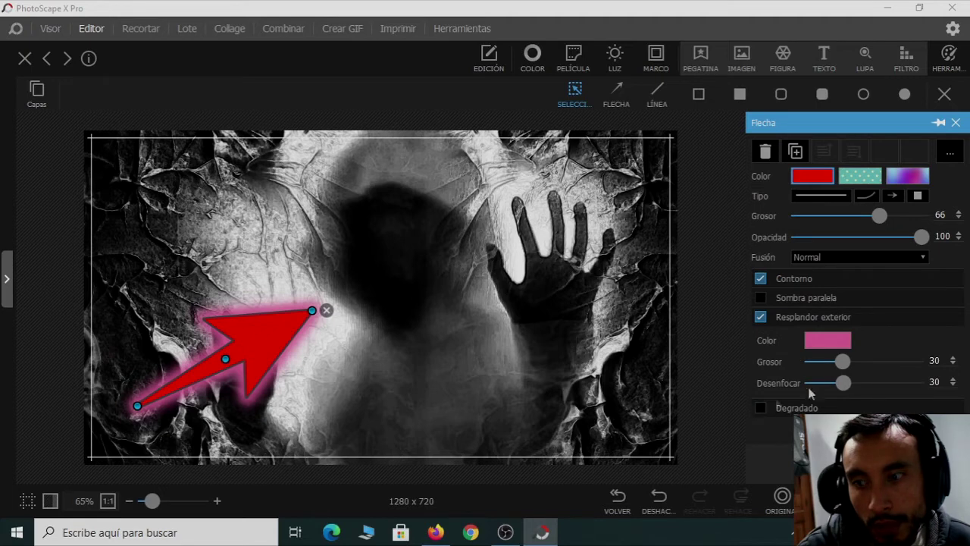
drag(846, 368, 832, 369)
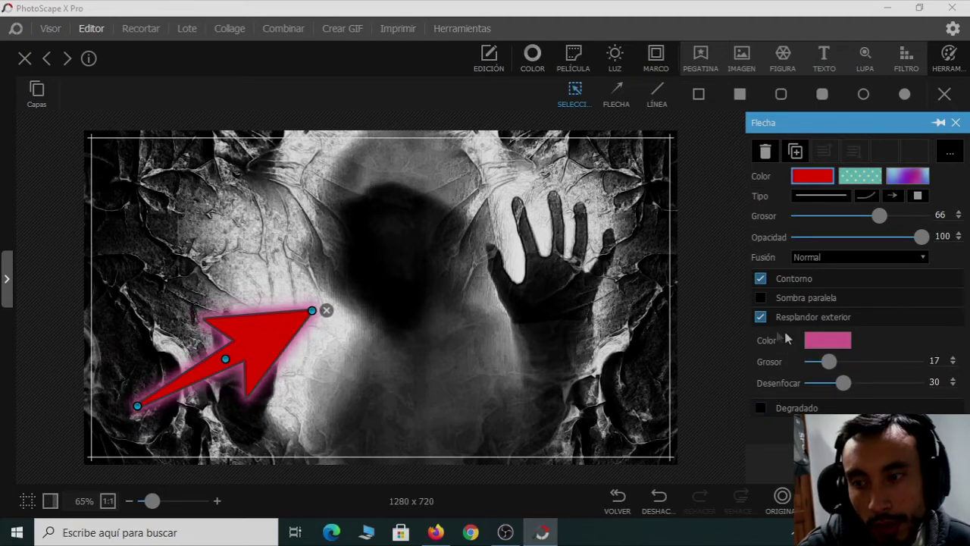
click(827, 341)
click(713, 460)
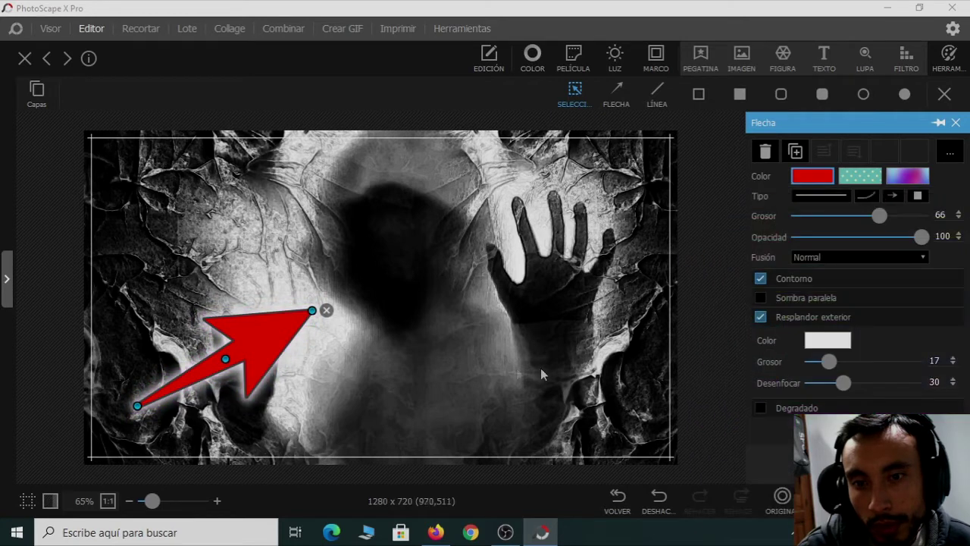
drag(830, 362, 847, 363)
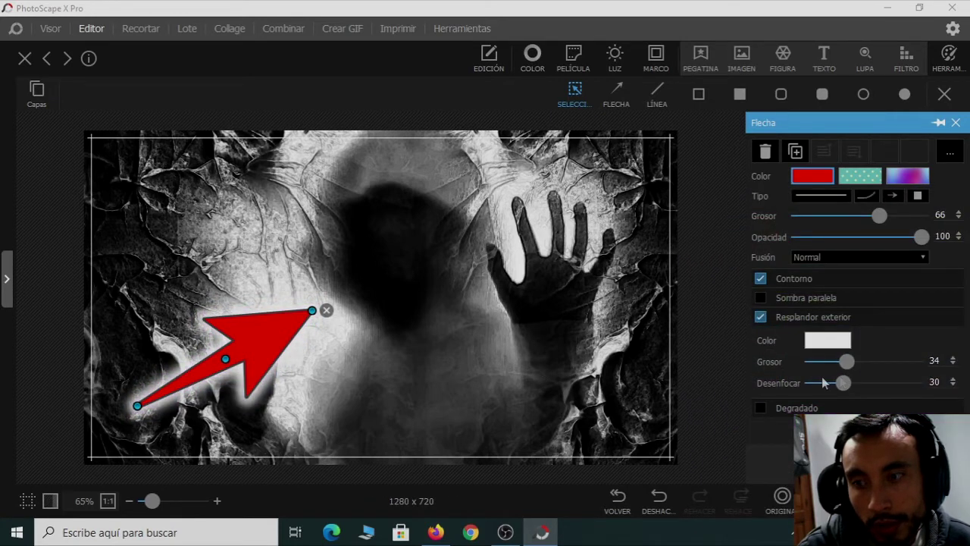
Try the gradient (Degradado) on the arrow, turn it off and recolor the arrow white.
click(761, 409)
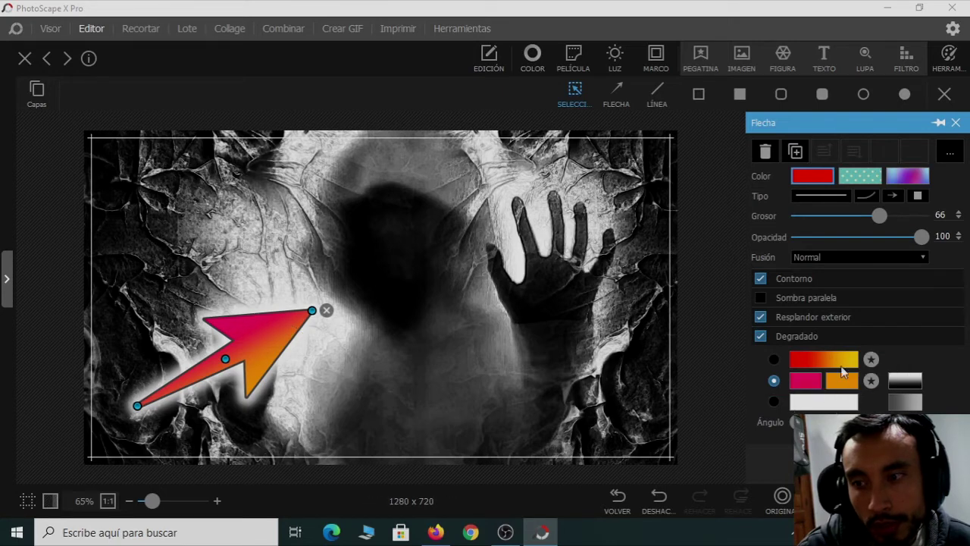
click(761, 337)
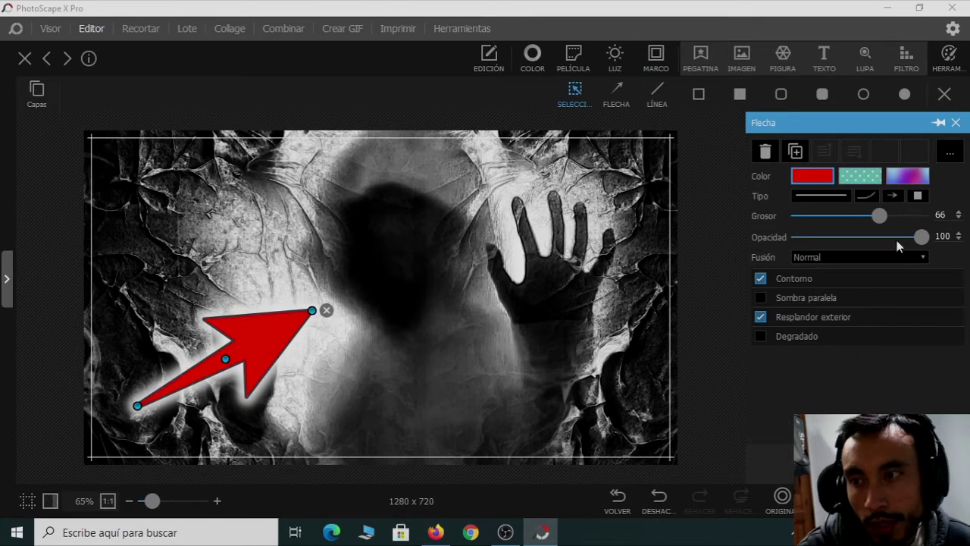
click(818, 182)
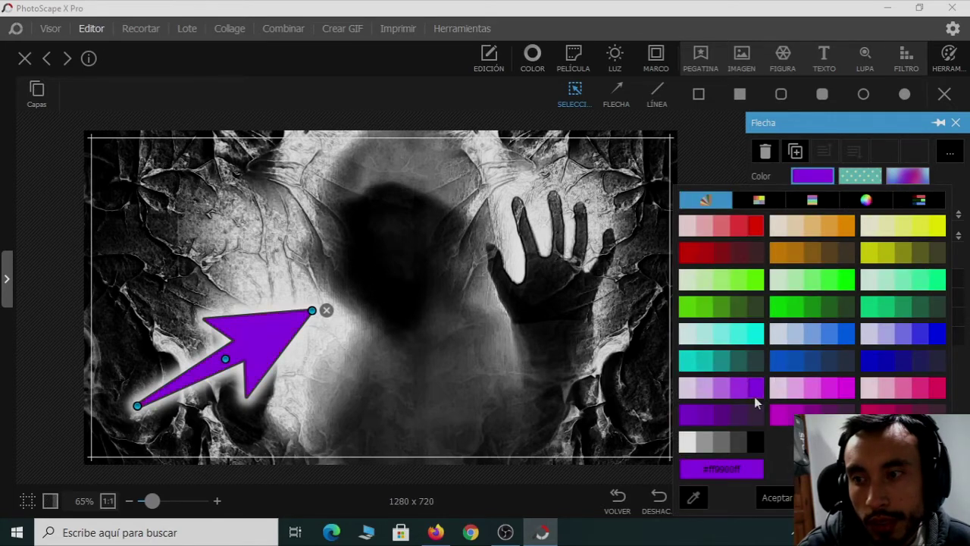
click(684, 449)
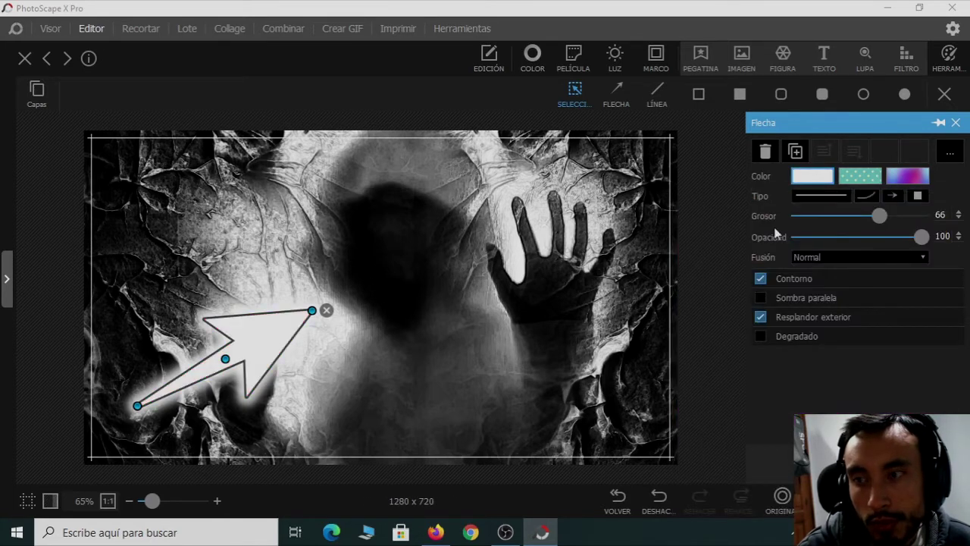
click(653, 223)
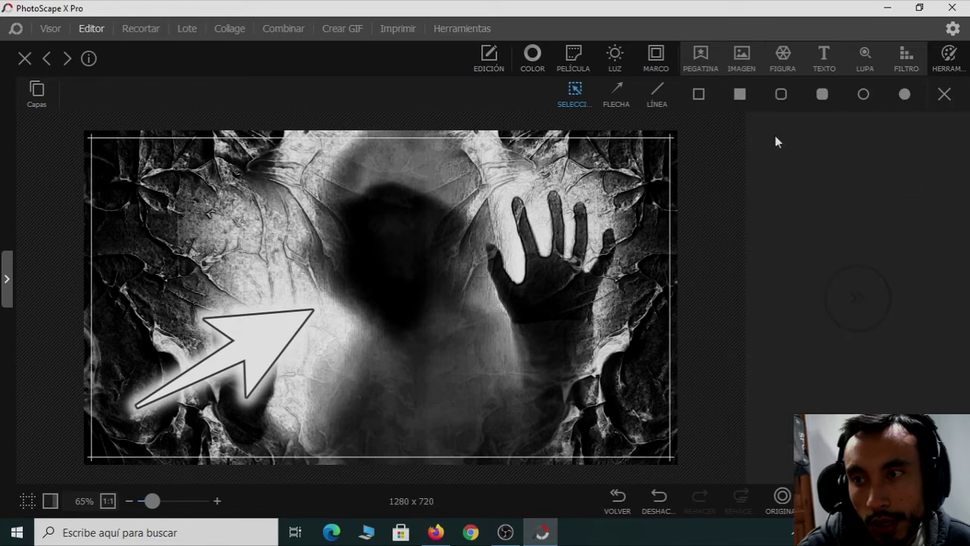
Draw a vertical line (Línea) over the right hand and an outlined rectangle around the whole image.
click(657, 93)
drag(576, 193, 581, 393)
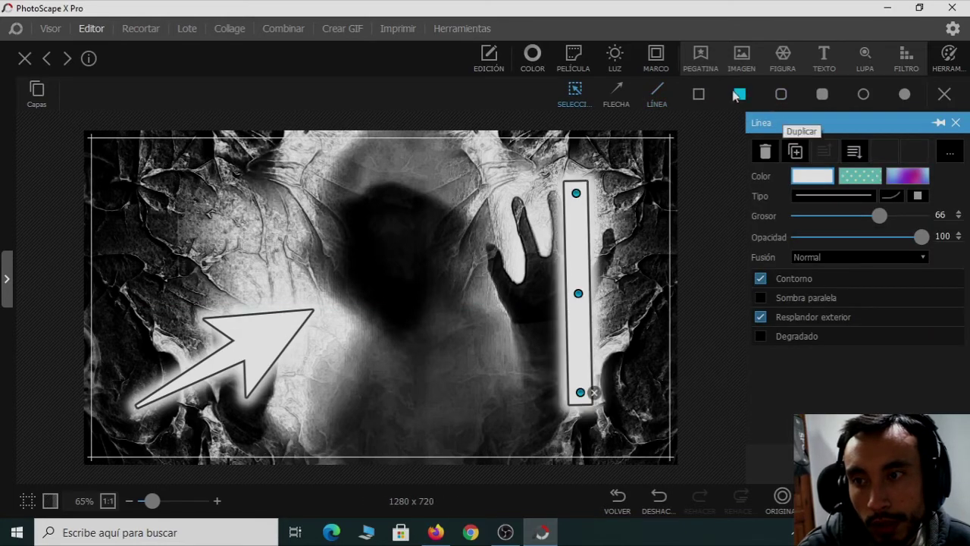
click(698, 94)
drag(75, 123, 669, 459)
click(708, 227)
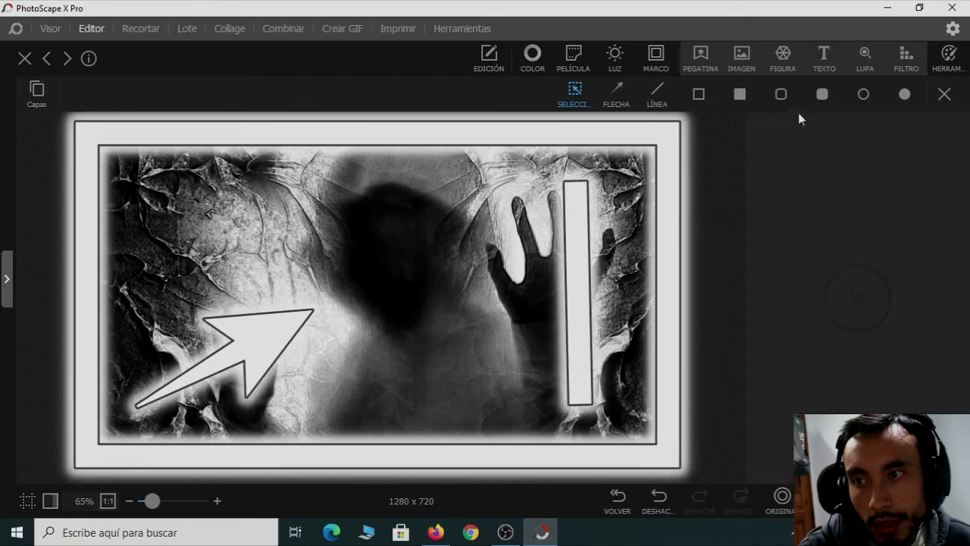
Try a filled rectangle over the area inside the rectangular outline, and undo it.
click(743, 99)
mouse_move(98, 148)
mouse_down()
mouse_move(503, 399)
mouse_move(660, 438)
mouse_up()
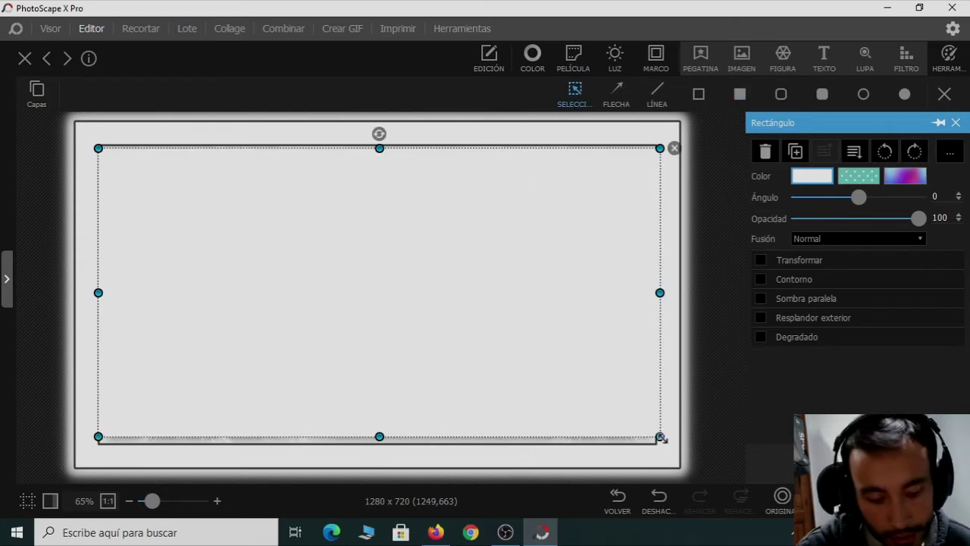
key(ctrl+z)
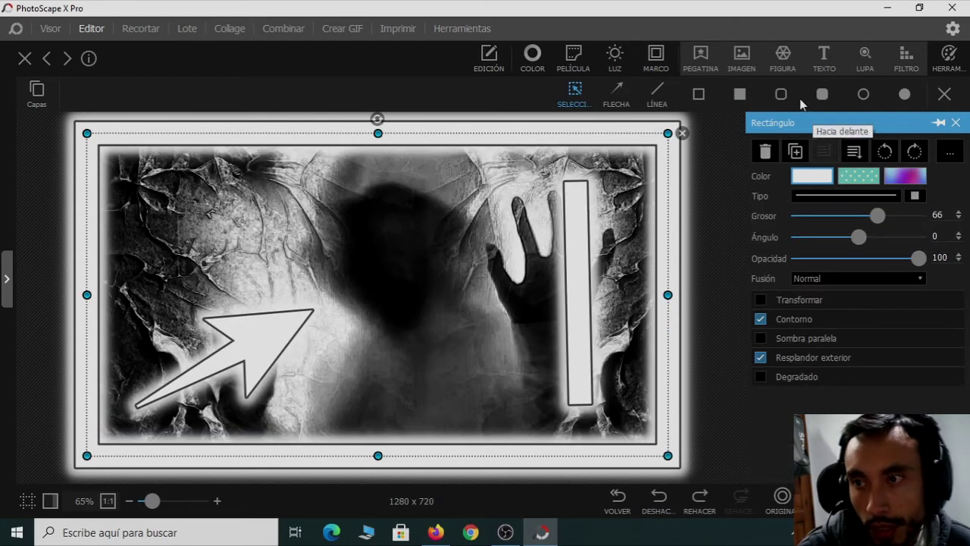
Draw an outlined rounded rectangle around the whole image, over the rectangular outline.
click(782, 95)
drag(85, 135, 675, 468)
Try an outlined ellipse and a filled circle in the middle of the image, and undo both.
click(864, 94)
drag(168, 173, 554, 438)
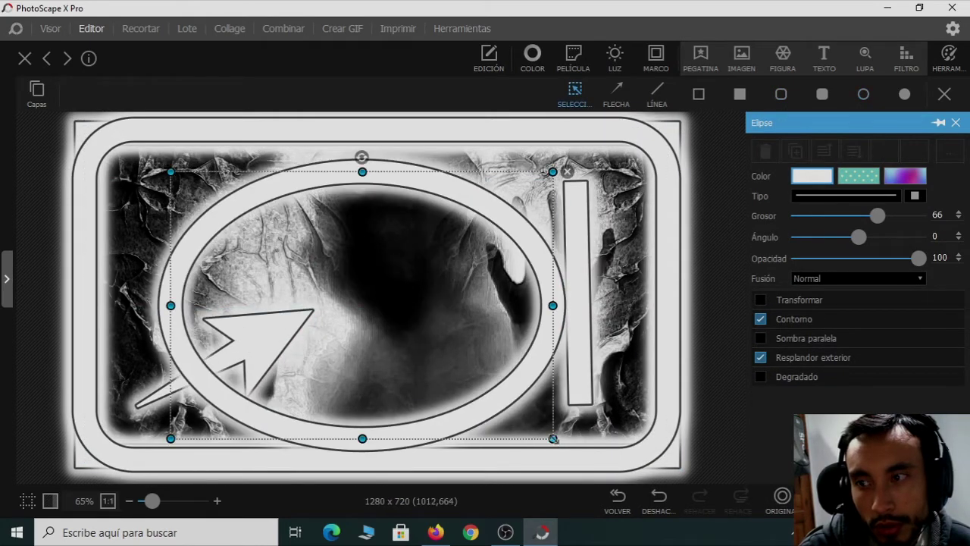
click(904, 94)
drag(282, 224, 471, 409)
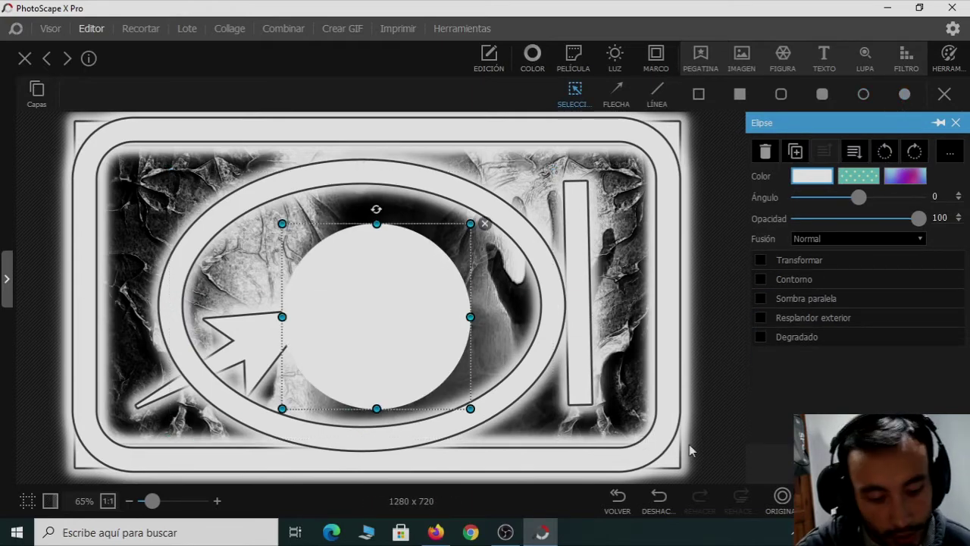
key(ctrl+z)
key(ctrl+z)
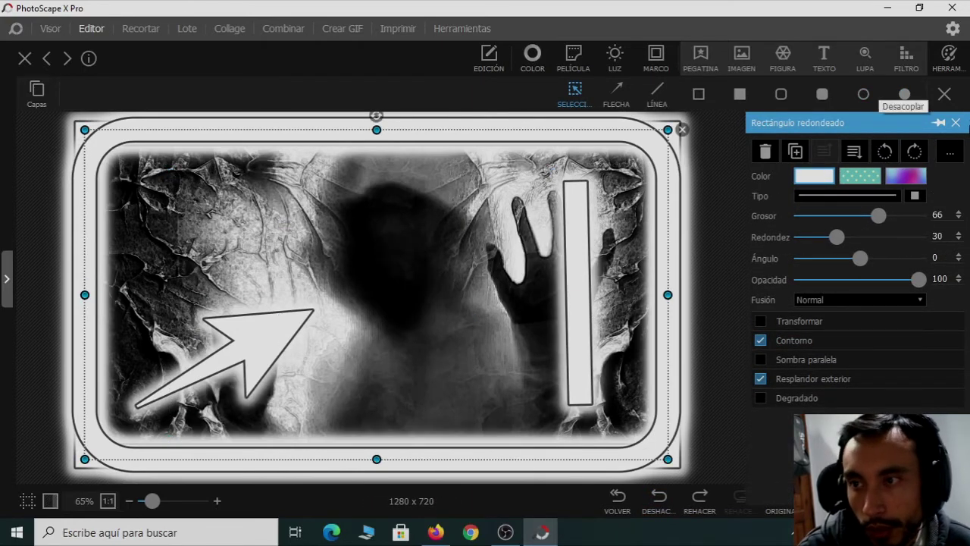
Insert the yellow smiling emoji sticker with its tongue out and place it over the figure's head.
click(956, 123)
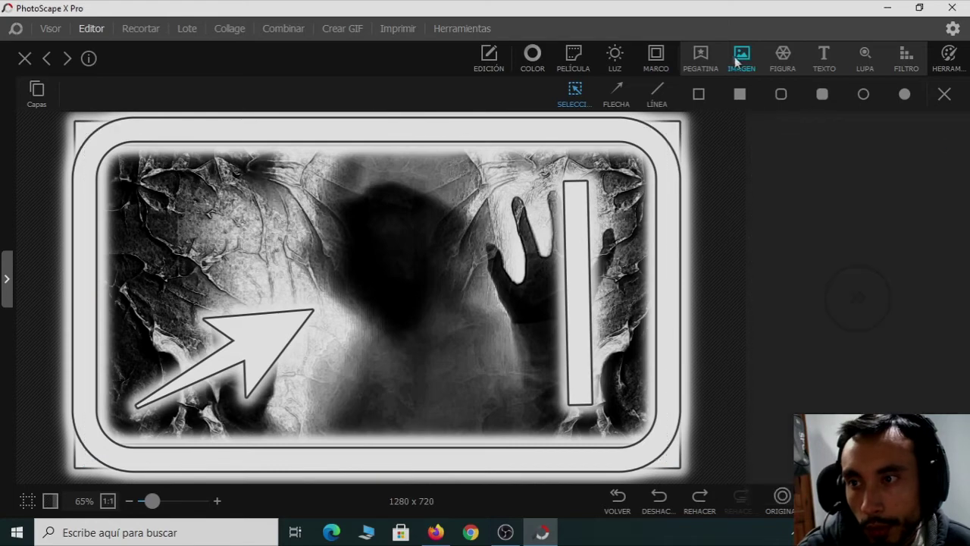
click(692, 59)
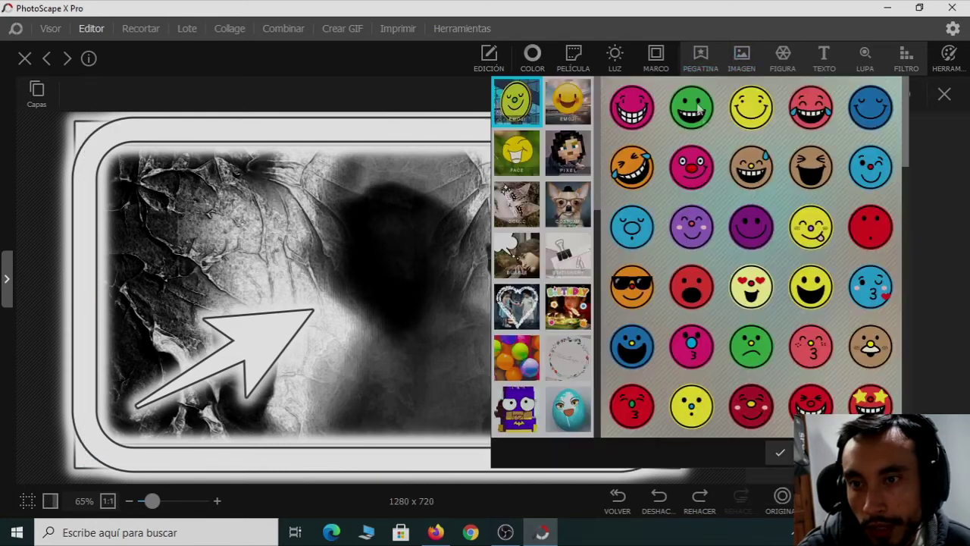
click(812, 227)
click(780, 453)
drag(381, 311, 388, 259)
click(530, 326)
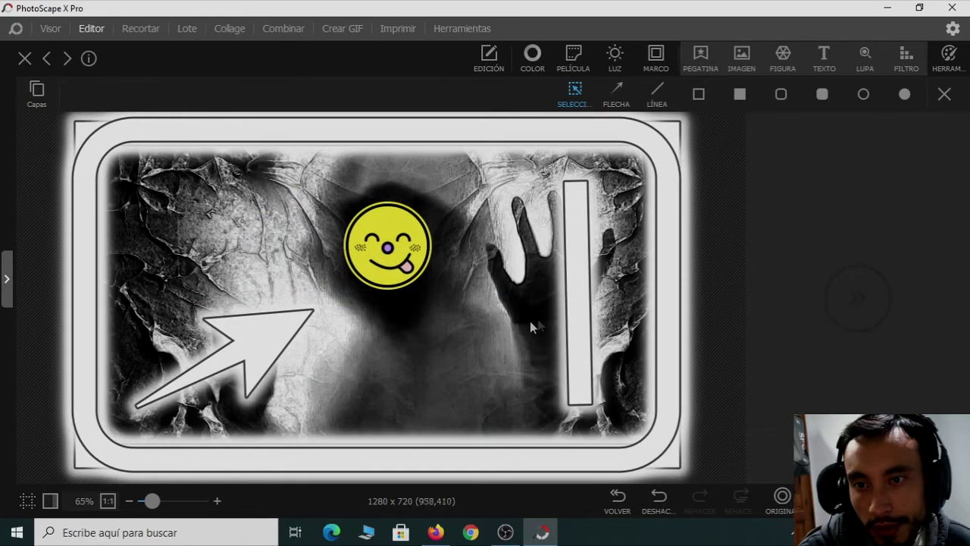
Delete the rounded rectangle, the rectangular outline, the vertical line over the right hand and the arrow.
click(669, 306)
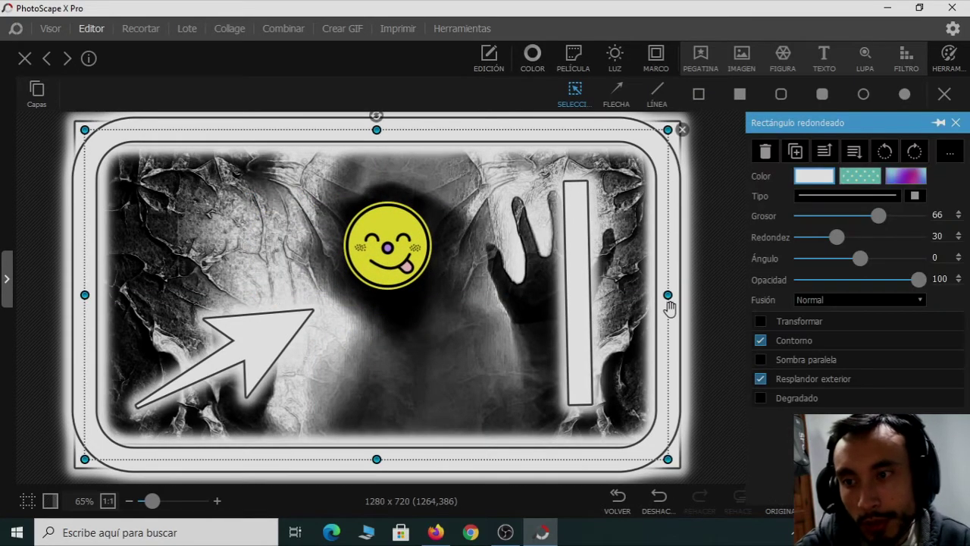
click(665, 196)
key(Delete)
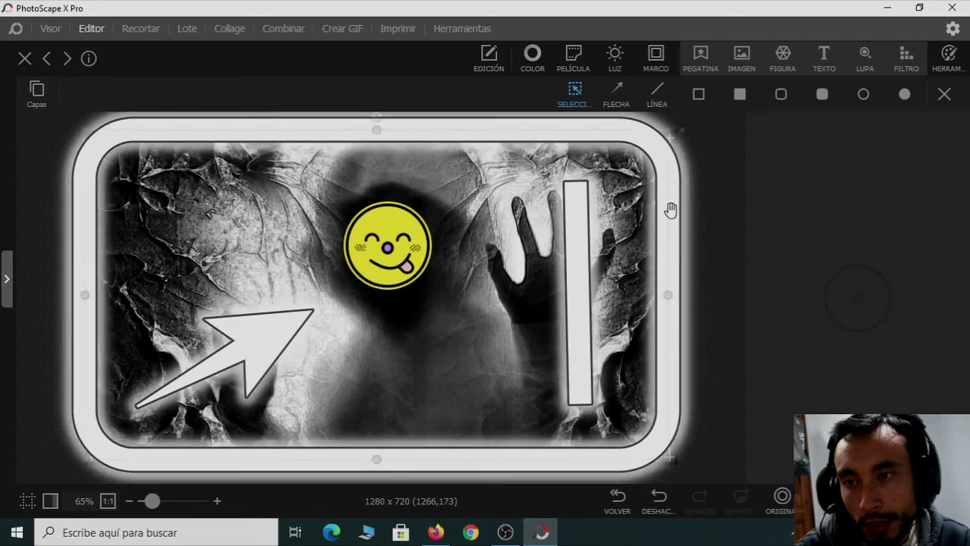
click(672, 210)
key(Delete)
click(575, 311)
key(Delete)
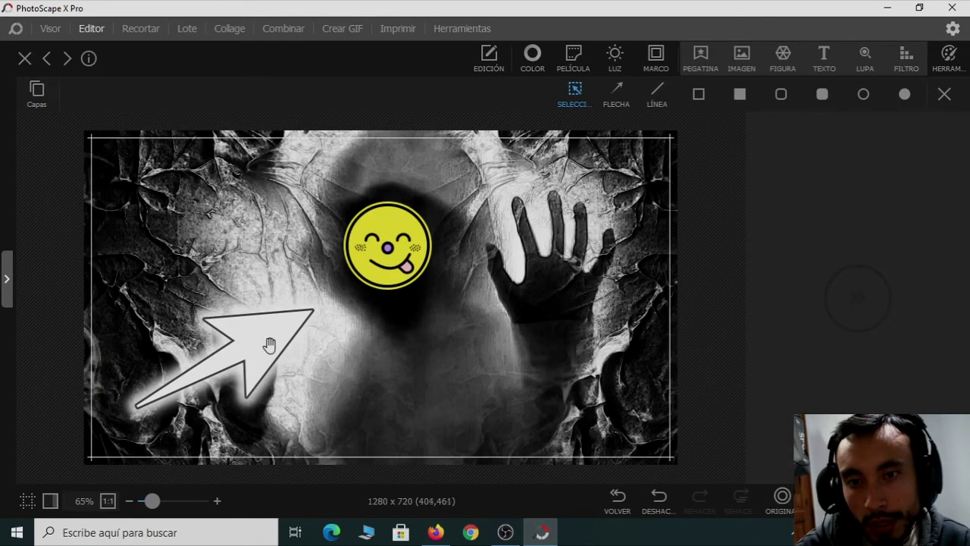
click(264, 343)
key(Delete)
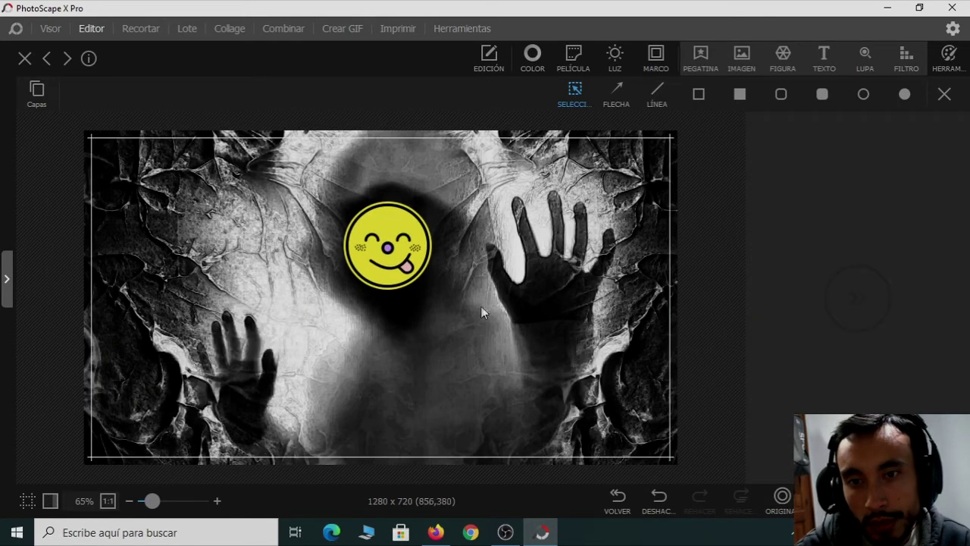
Enlarge the yellow emoji sticker proportionally to cover the figure's head.
click(417, 255)
drag(438, 295, 455, 310)
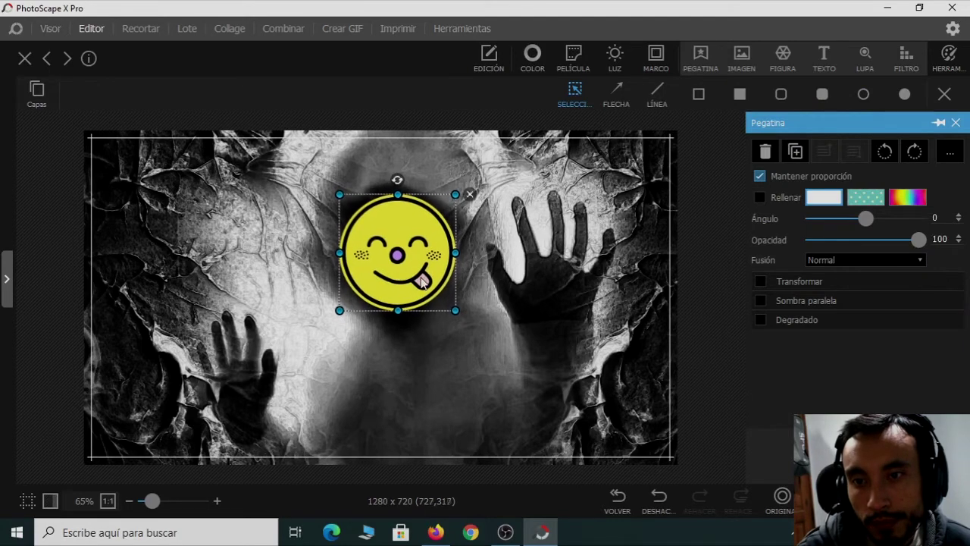
click(542, 310)
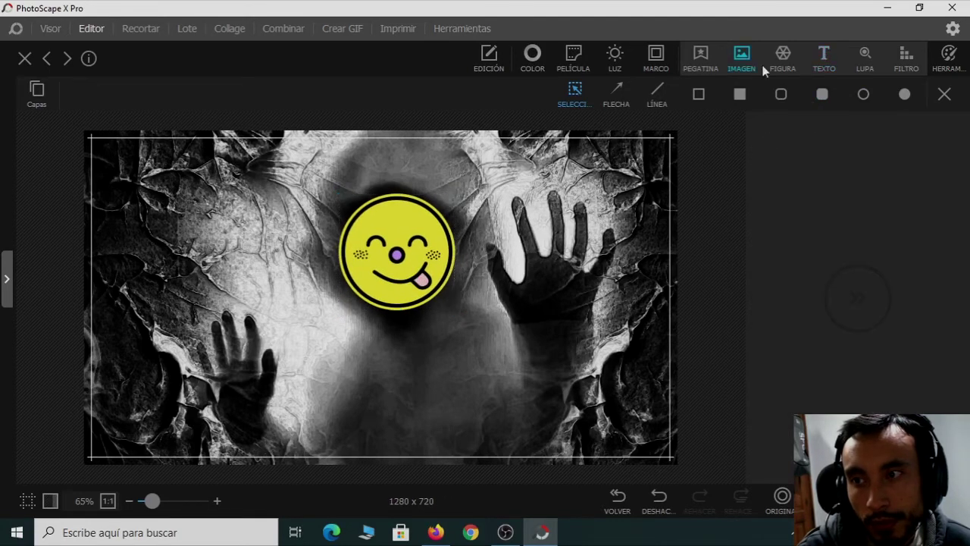
Insert the image Screenshot_3 from the Ciudad blanca fc folder, shrink it and place it in the picture's upper-left corner.
click(742, 58)
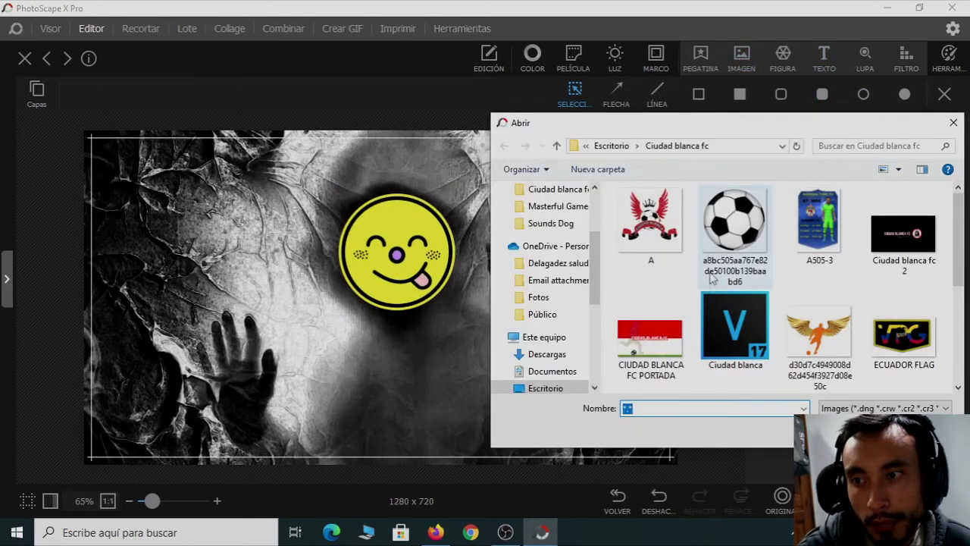
scroll(890, 314, down, 3)
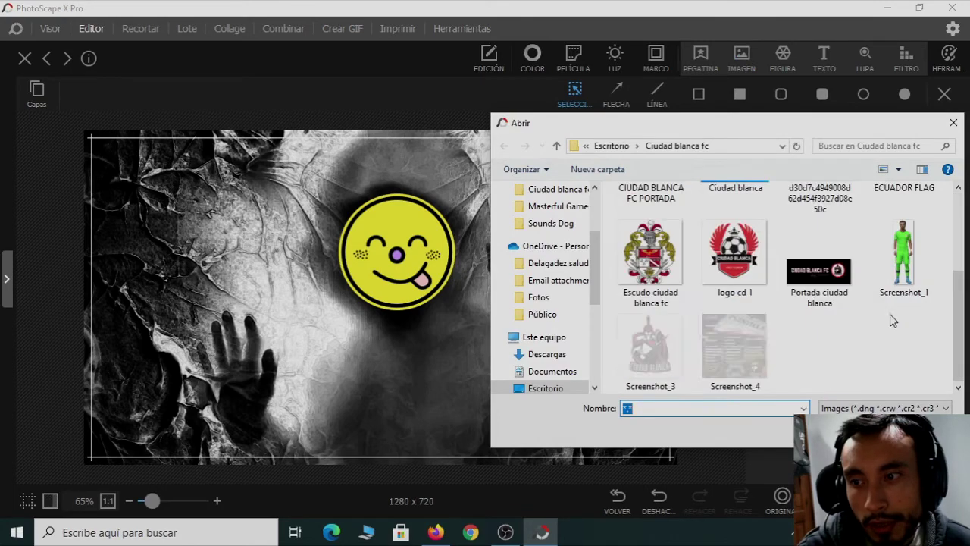
click(650, 345)
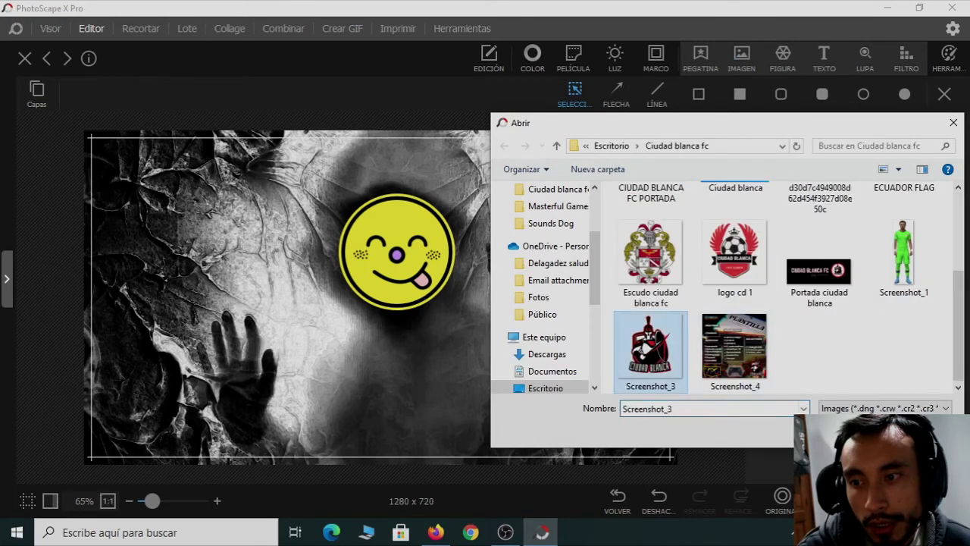
double_click(651, 345)
drag(358, 295, 161, 263)
drag(285, 375, 211, 301)
drag(142, 253, 191, 253)
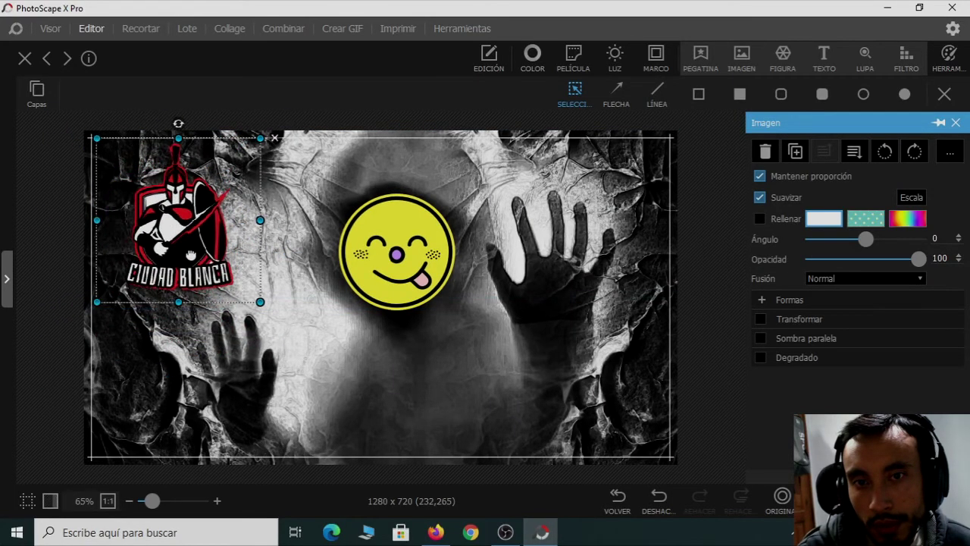
click(320, 307)
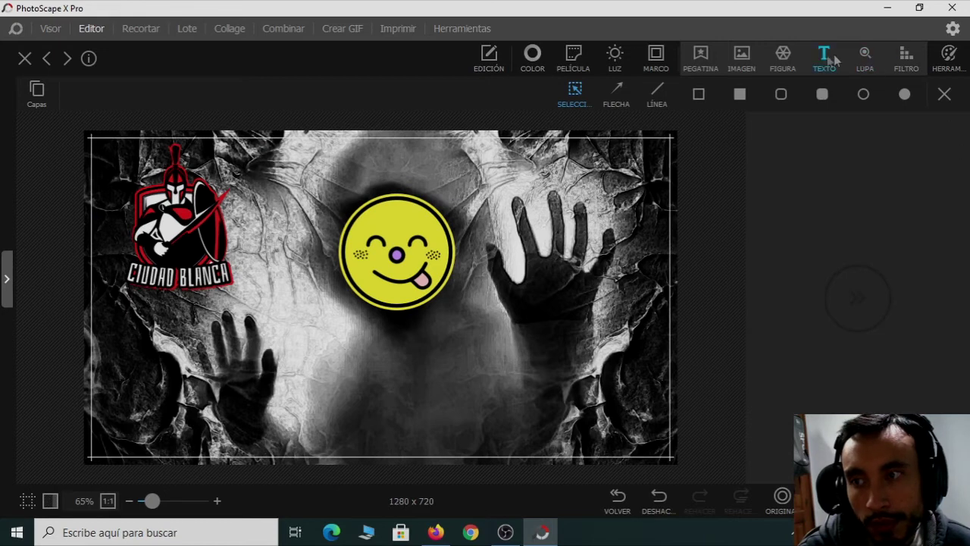
Insert a filled white heptagon and place it beside the left hand, below the Ciudad Blanca logo.
click(786, 58)
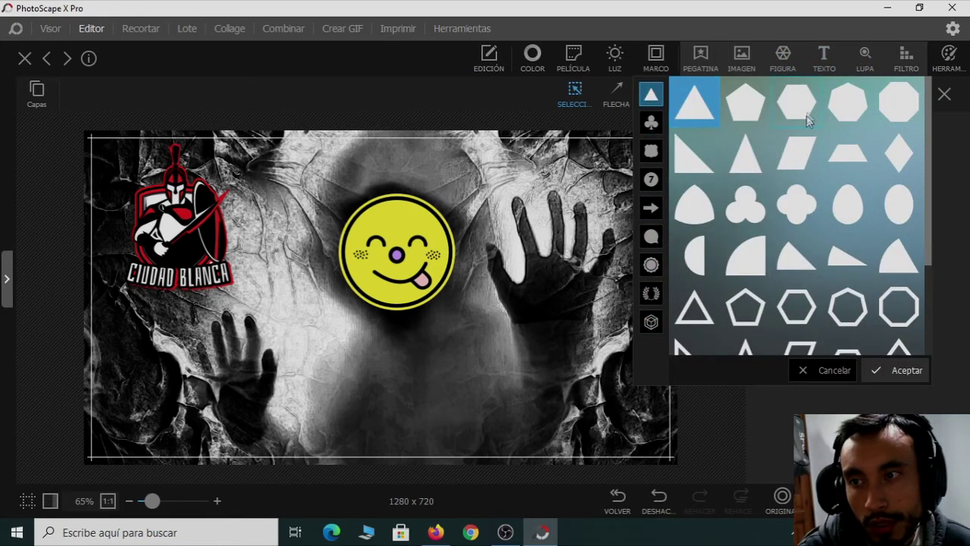
click(849, 106)
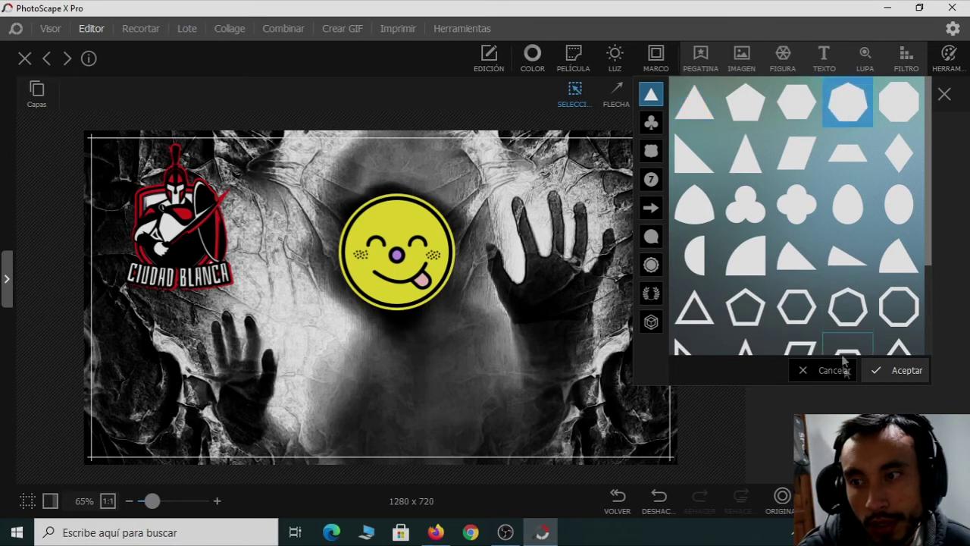
click(885, 372)
drag(383, 304, 182, 357)
click(288, 390)
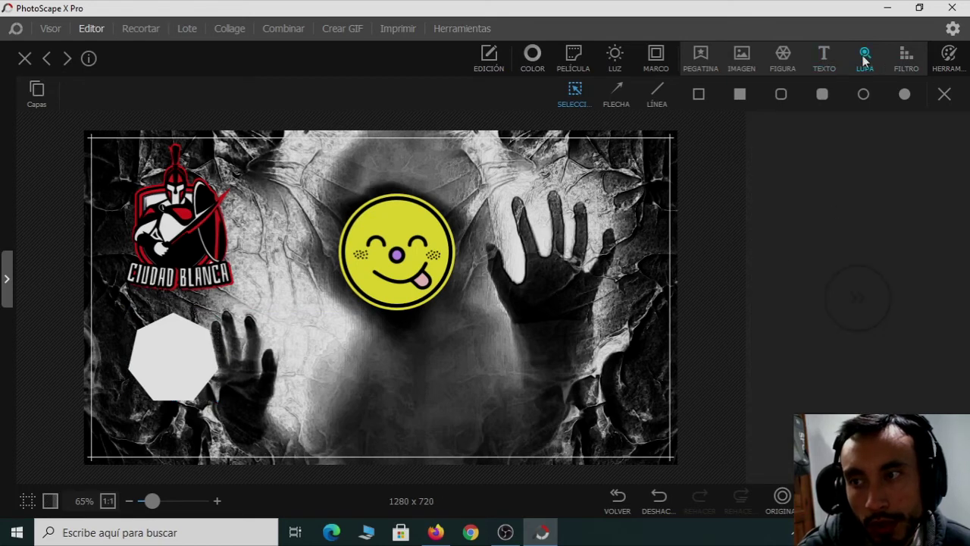
Try a blur filter (Desenfocar) area over the emoji sticker, and delete it.
click(908, 56)
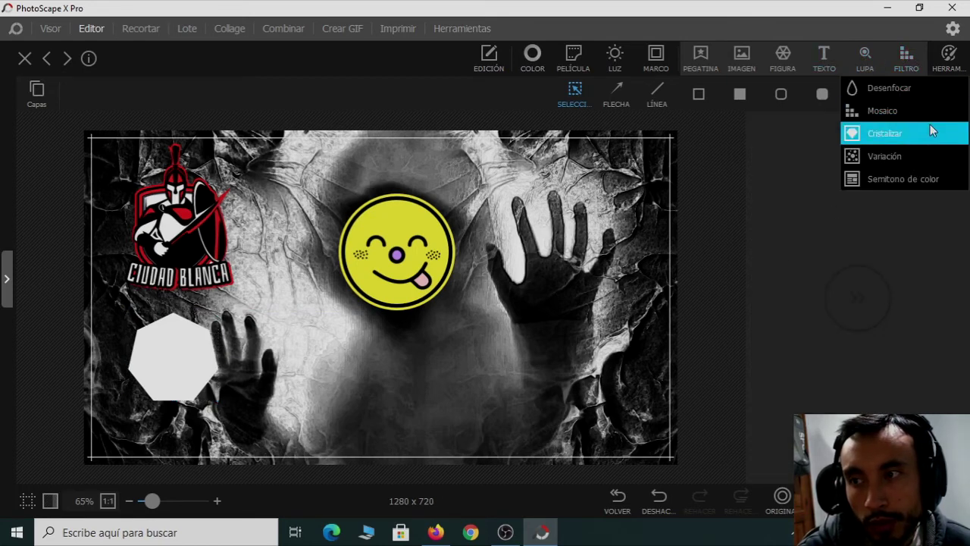
click(910, 88)
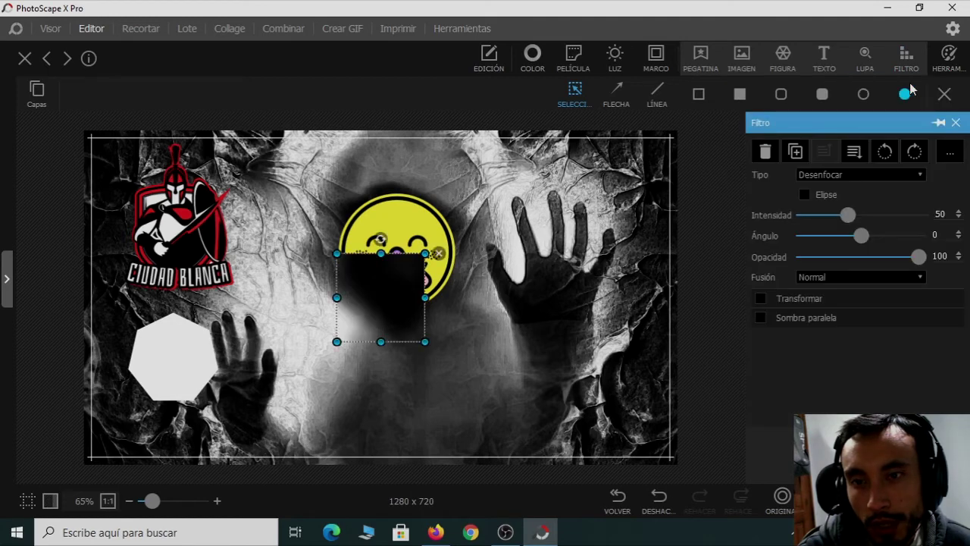
drag(392, 301, 451, 269)
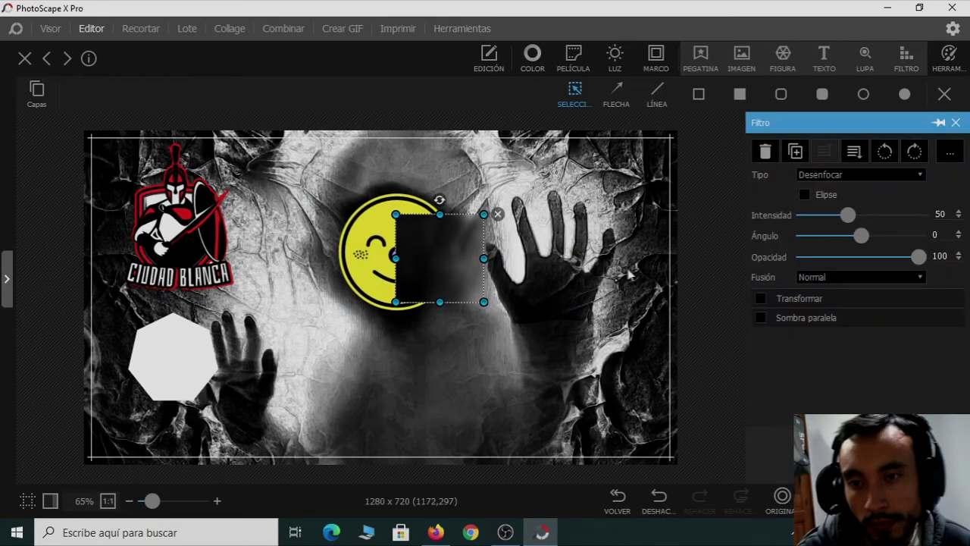
key(Delete)
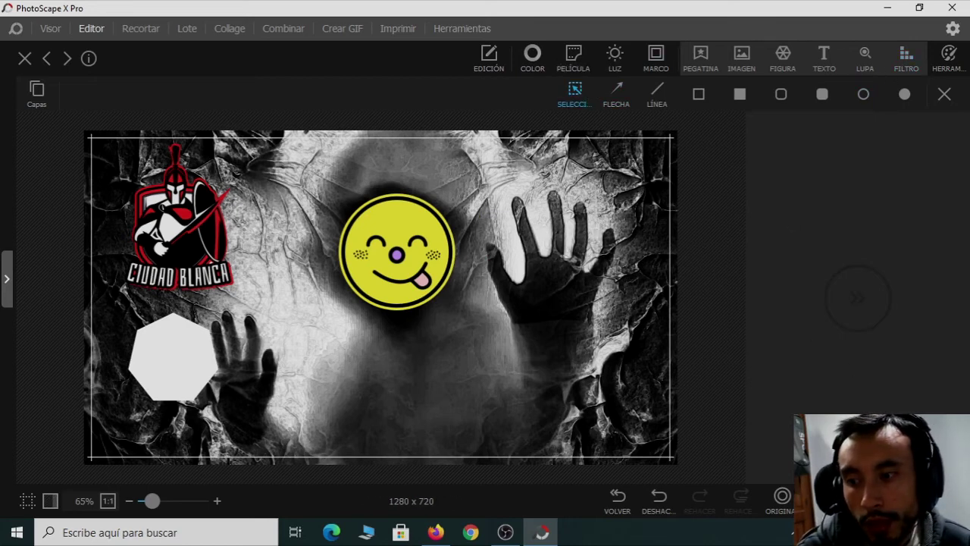
Open the save options and examine the file formats offered for Save As, then cancel that file dialog.
click(905, 501)
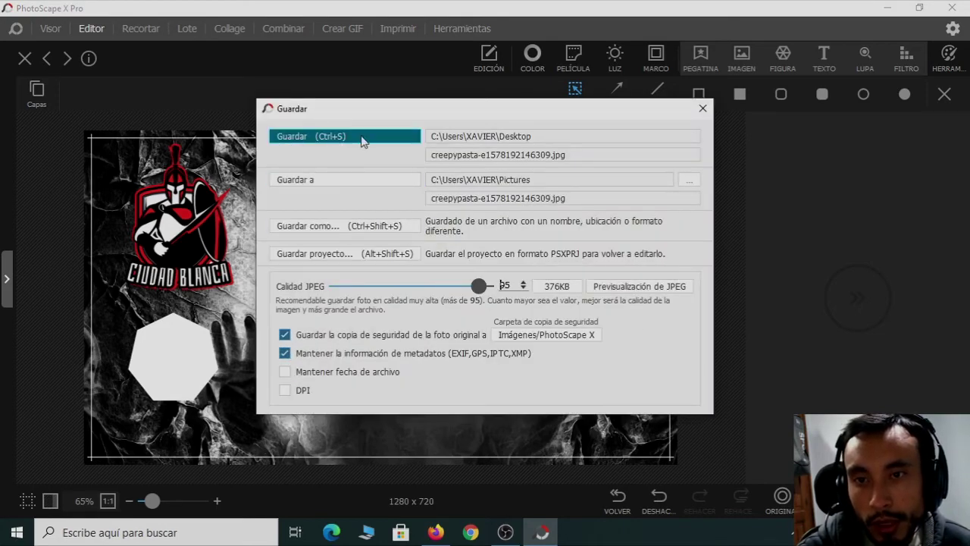
click(362, 226)
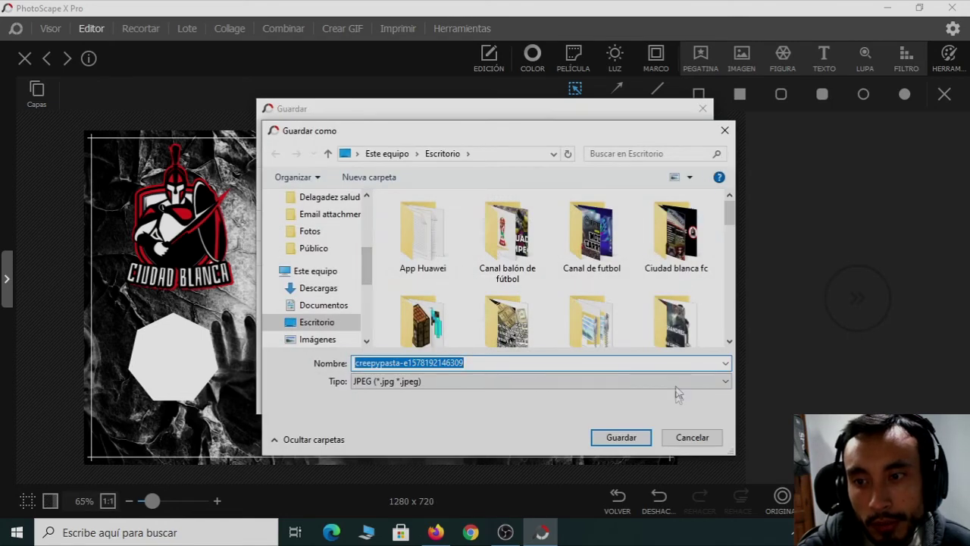
click(677, 383)
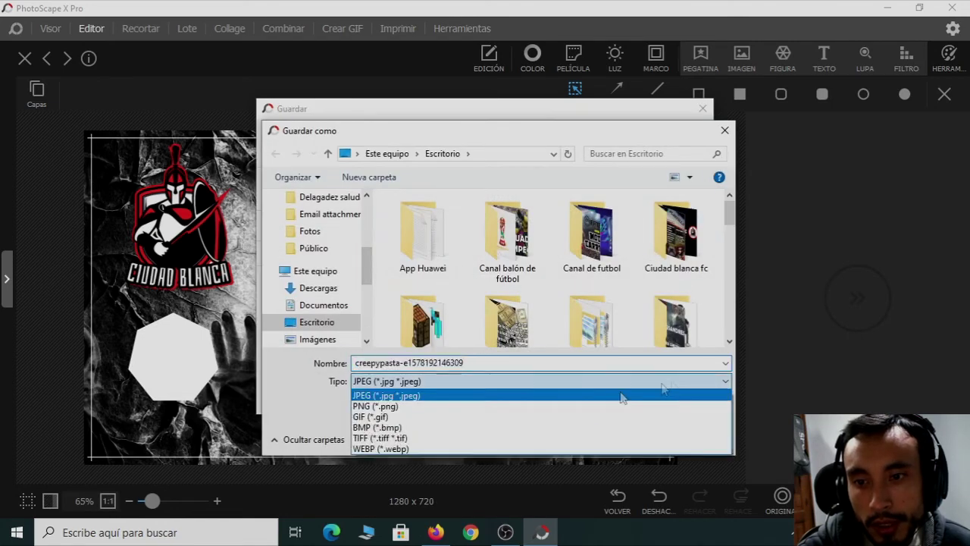
click(724, 139)
click(725, 131)
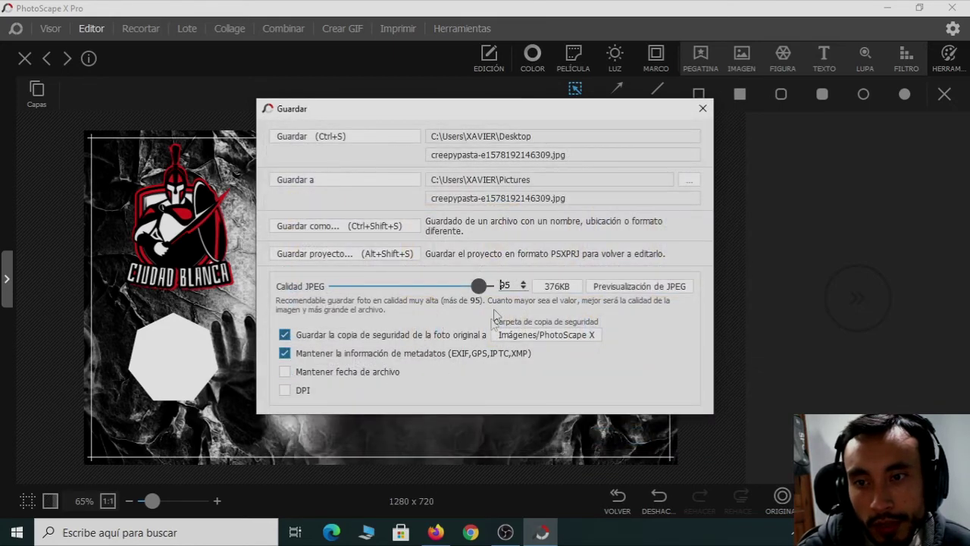
drag(482, 290, 493, 288)
click(354, 237)
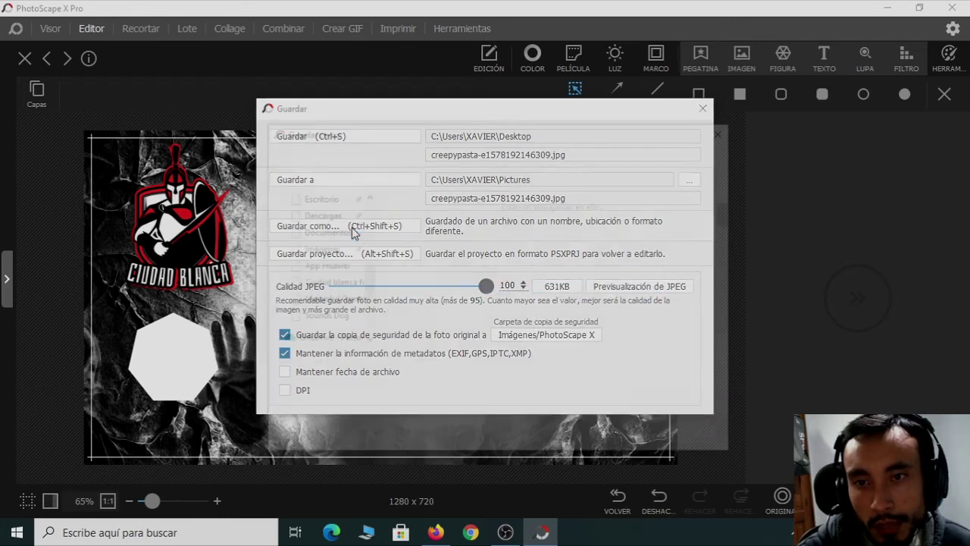
click(629, 438)
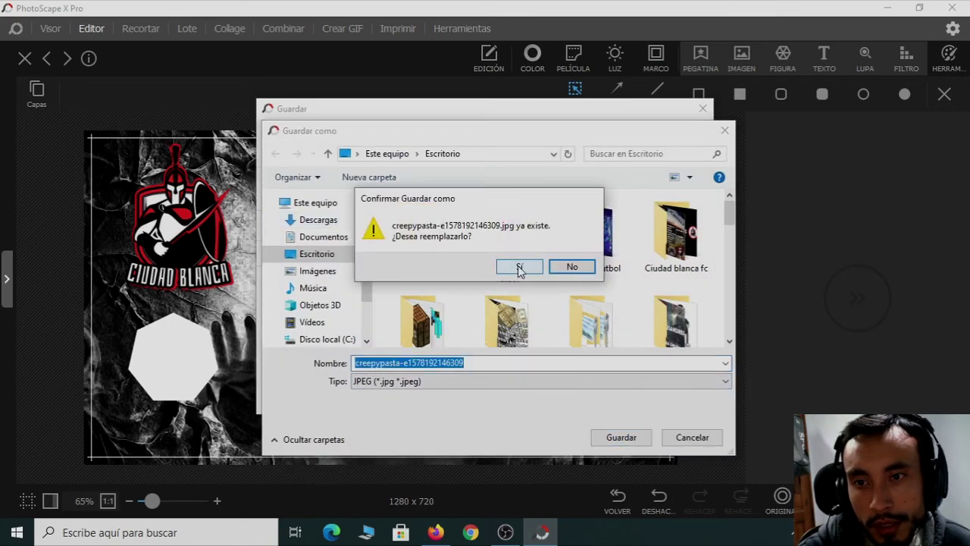
click(520, 269)
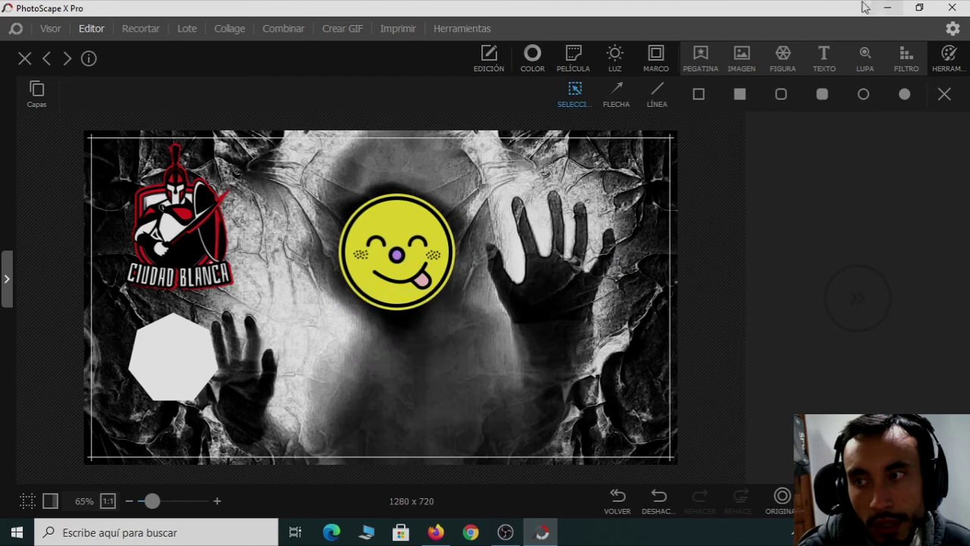
View the saved creepypasta image from the desktop in Fotos, close it and return to PhotoScape X Pro.
click(885, 8)
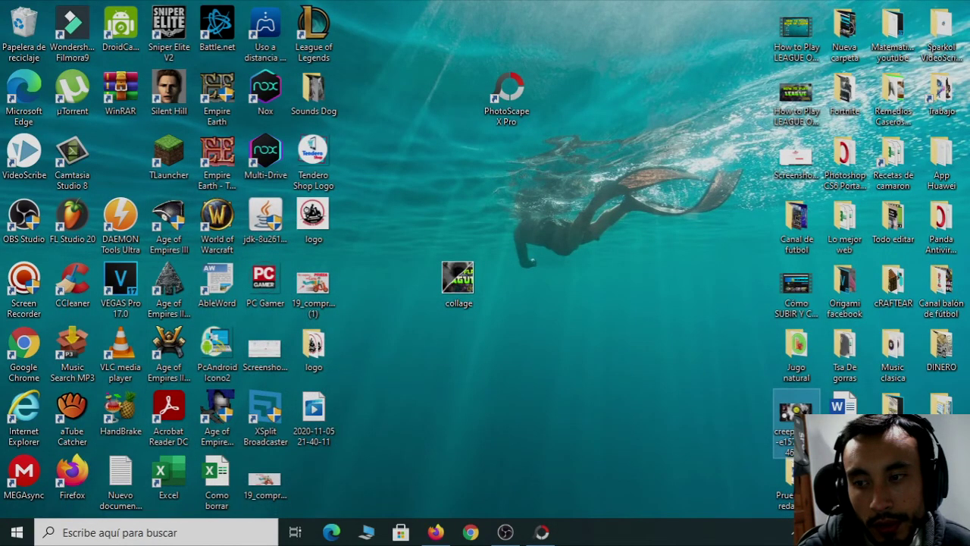
double_click(796, 417)
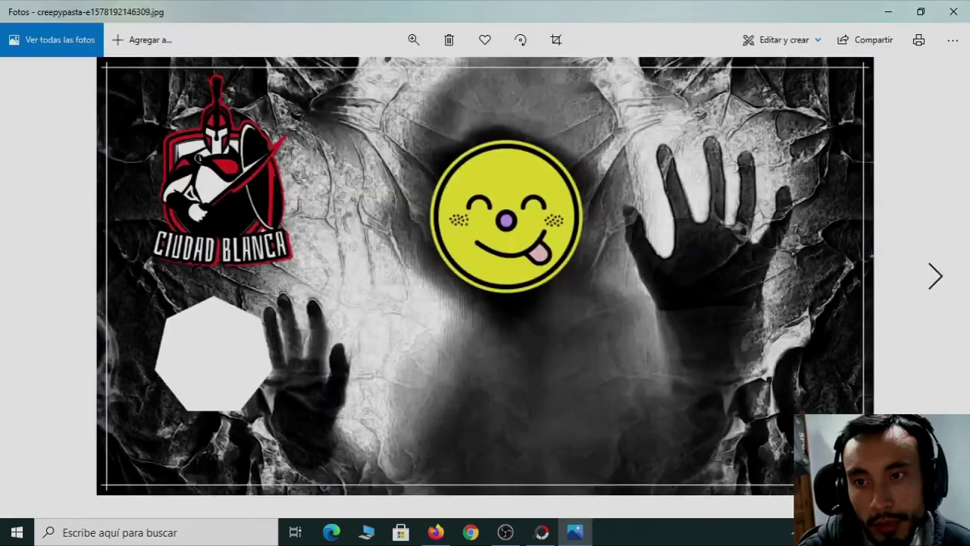
click(954, 11)
click(542, 533)
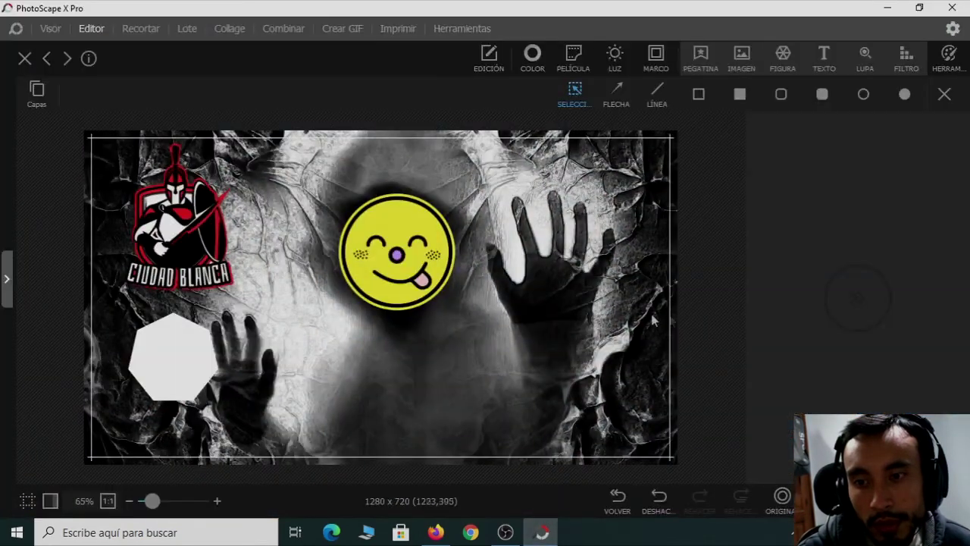
Undo the latest sticker, image, shape and filter edits, and revert the picture to its original.
key(ctrl+z)
key(ctrl+z)
key(ctrl+z)
key(ctrl+z)
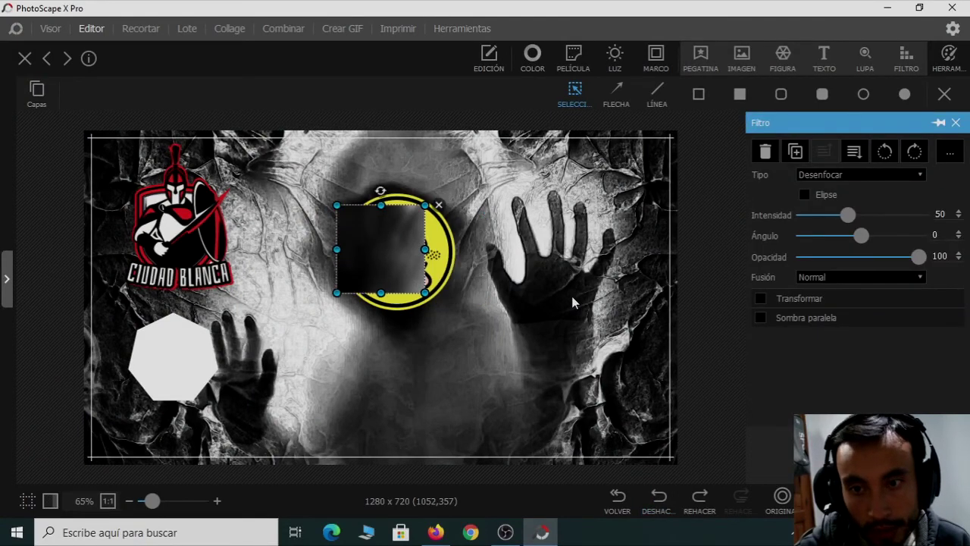
key(ctrl+z)
key(ctrl+z)
key(ctrl+z)
key(ctrl+z)
key(ctrl+z)
key(ctrl+z)
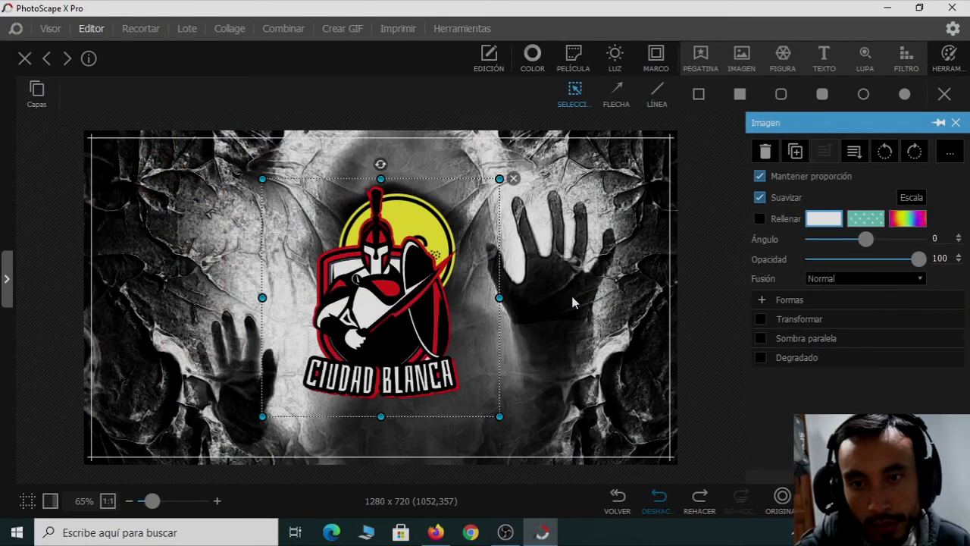
key(ctrl+z)
key(ctrl+z)
key(ctrl+z)
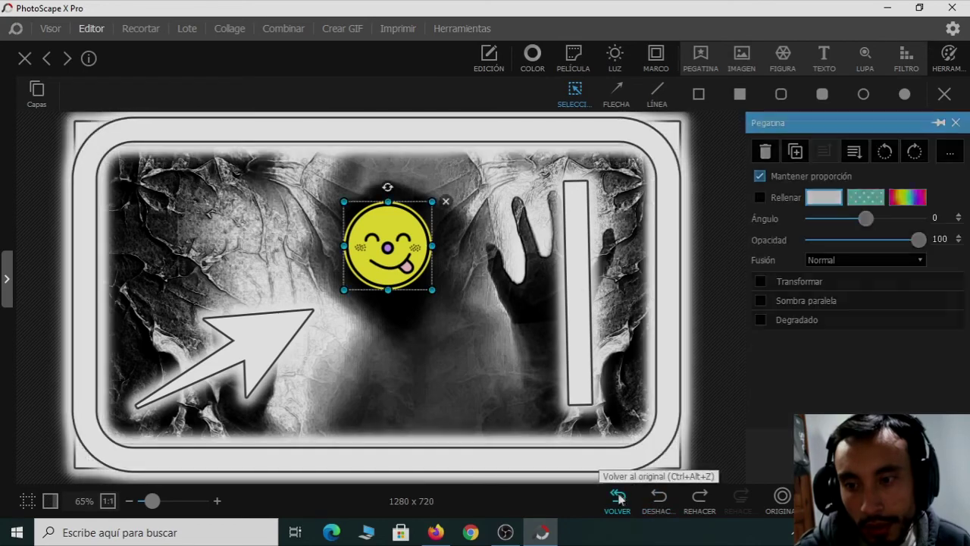
click(618, 496)
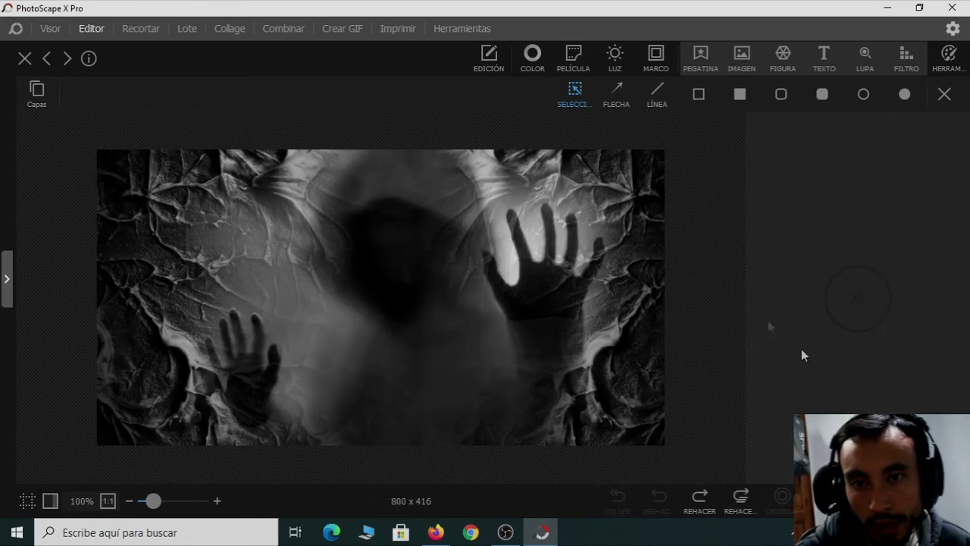
Save the reverted picture over creepypasta-e1578192146309.jpg on the desktop and close the editor.
key(ctrl+s)
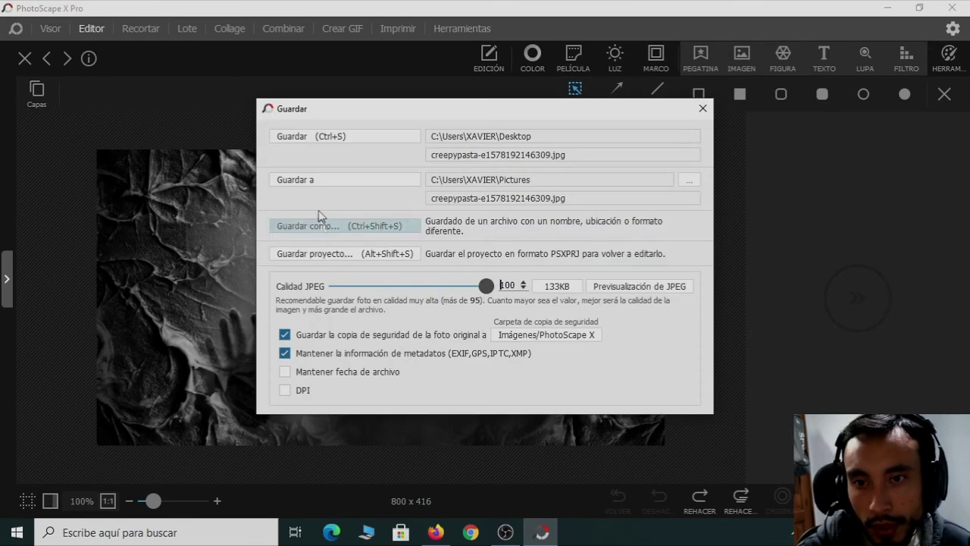
click(314, 138)
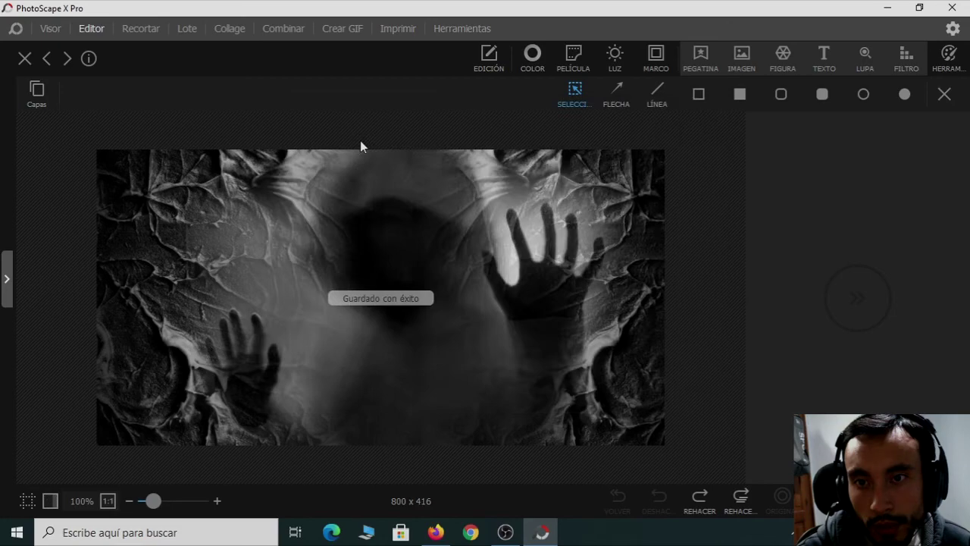
click(953, 7)
Move the PhotoScape X Pro shortcut to the gap between WinRAR and DAEMON Tools Ultra, and refresh the desktop.
click(464, 279)
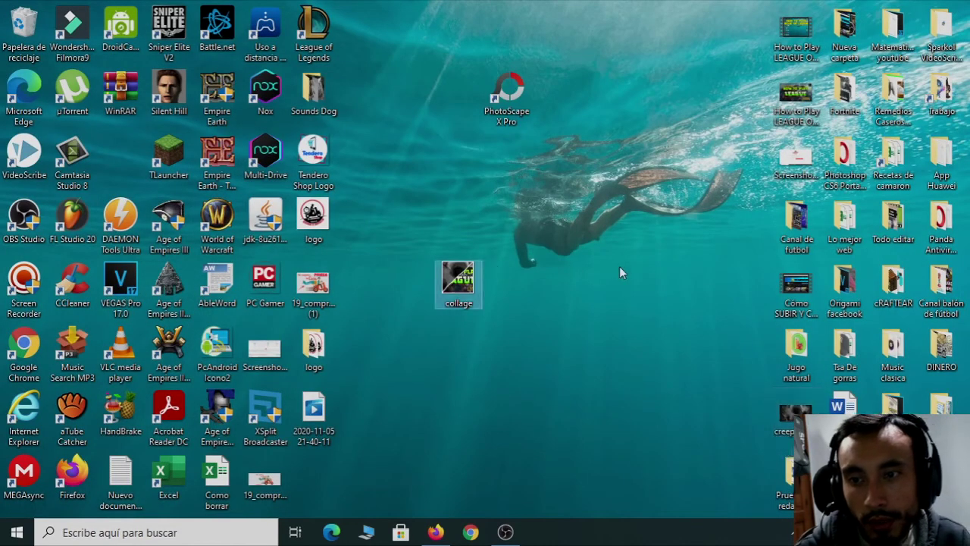
click(621, 272)
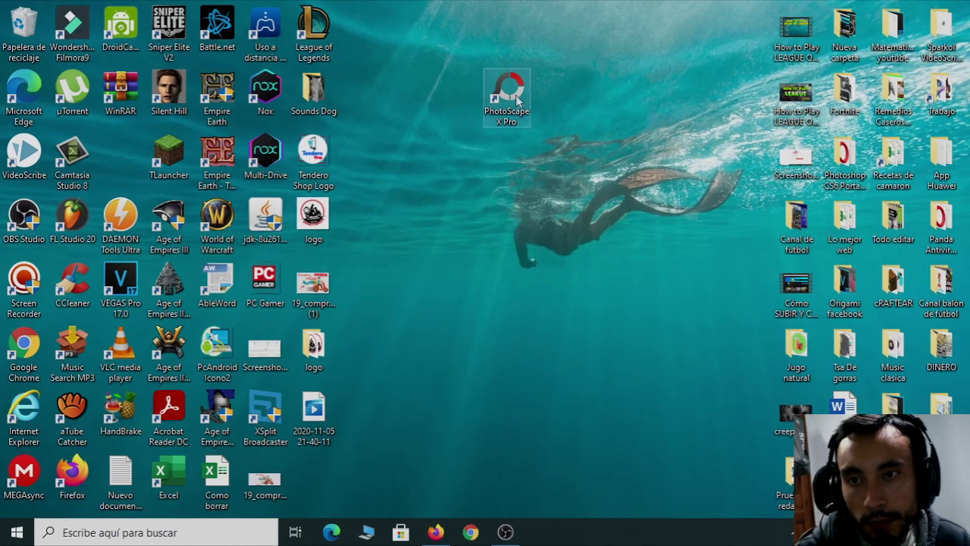
drag(514, 92, 121, 160)
right_click(554, 113)
click(614, 153)
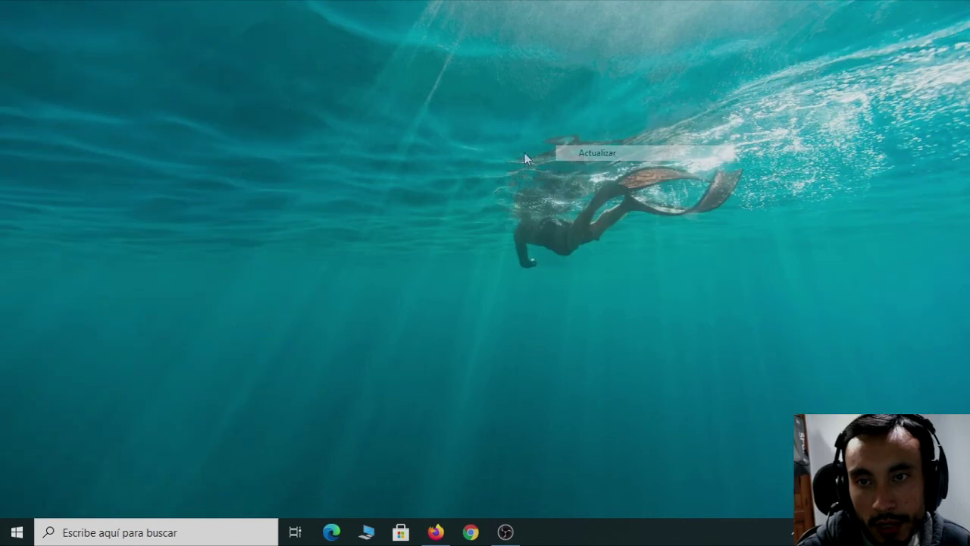